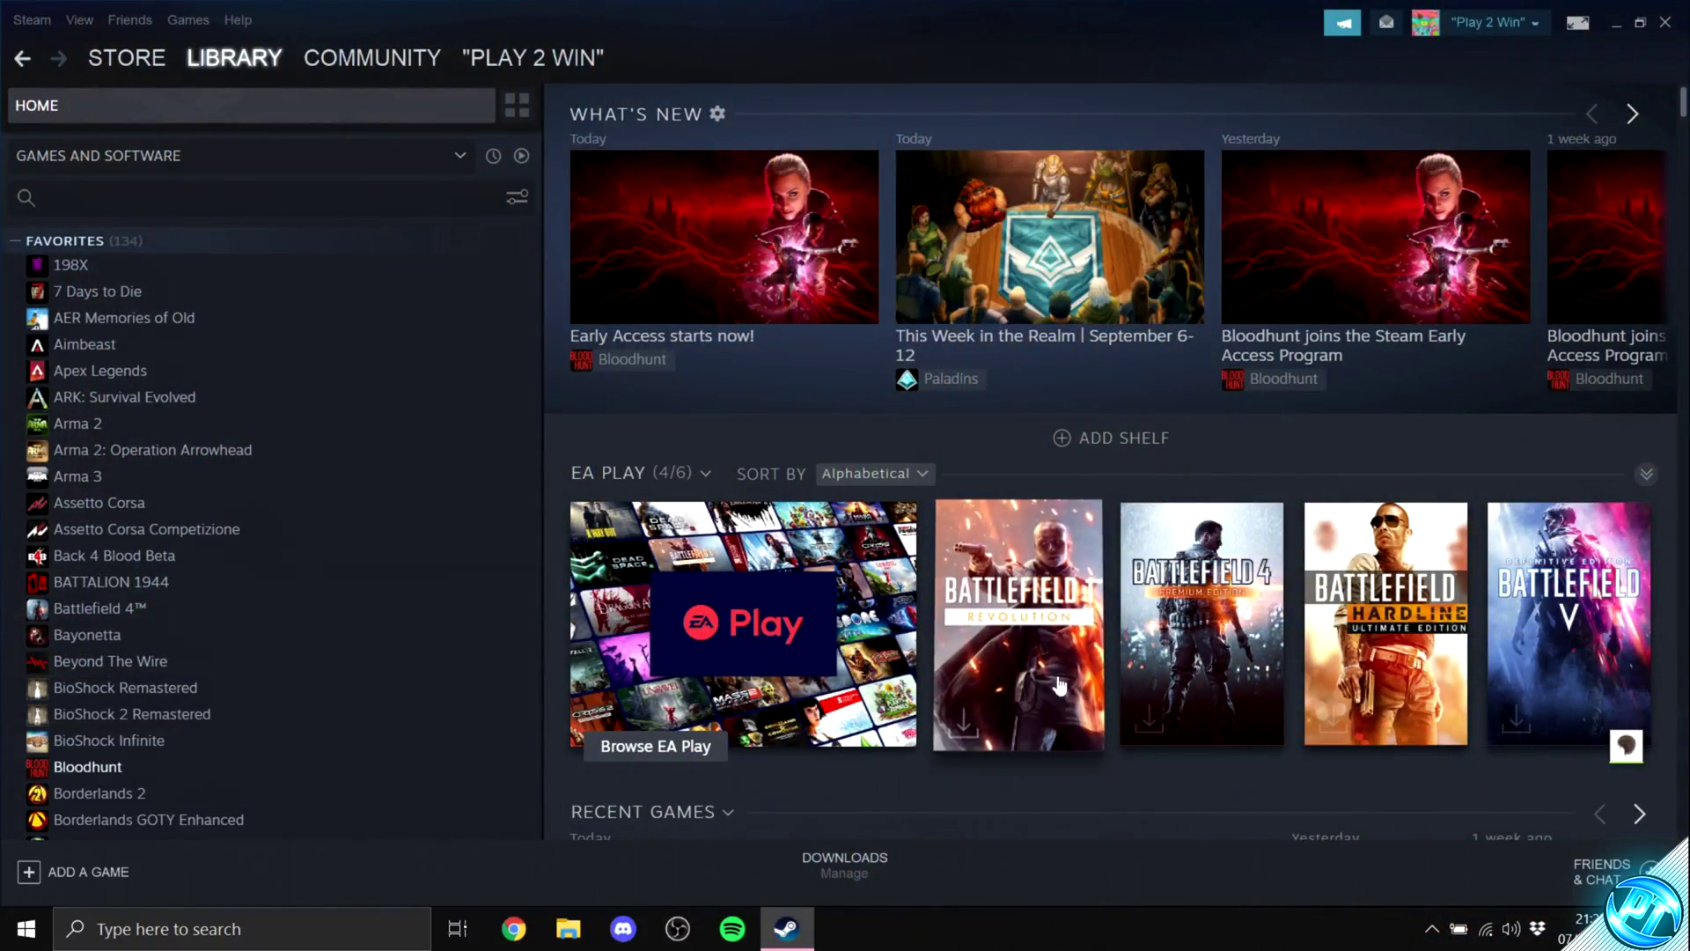
Step: In the Steam client's library settings, make sure Low Bandwidth Mode is enabled and confirm the settings
mouse_move(234, 64)
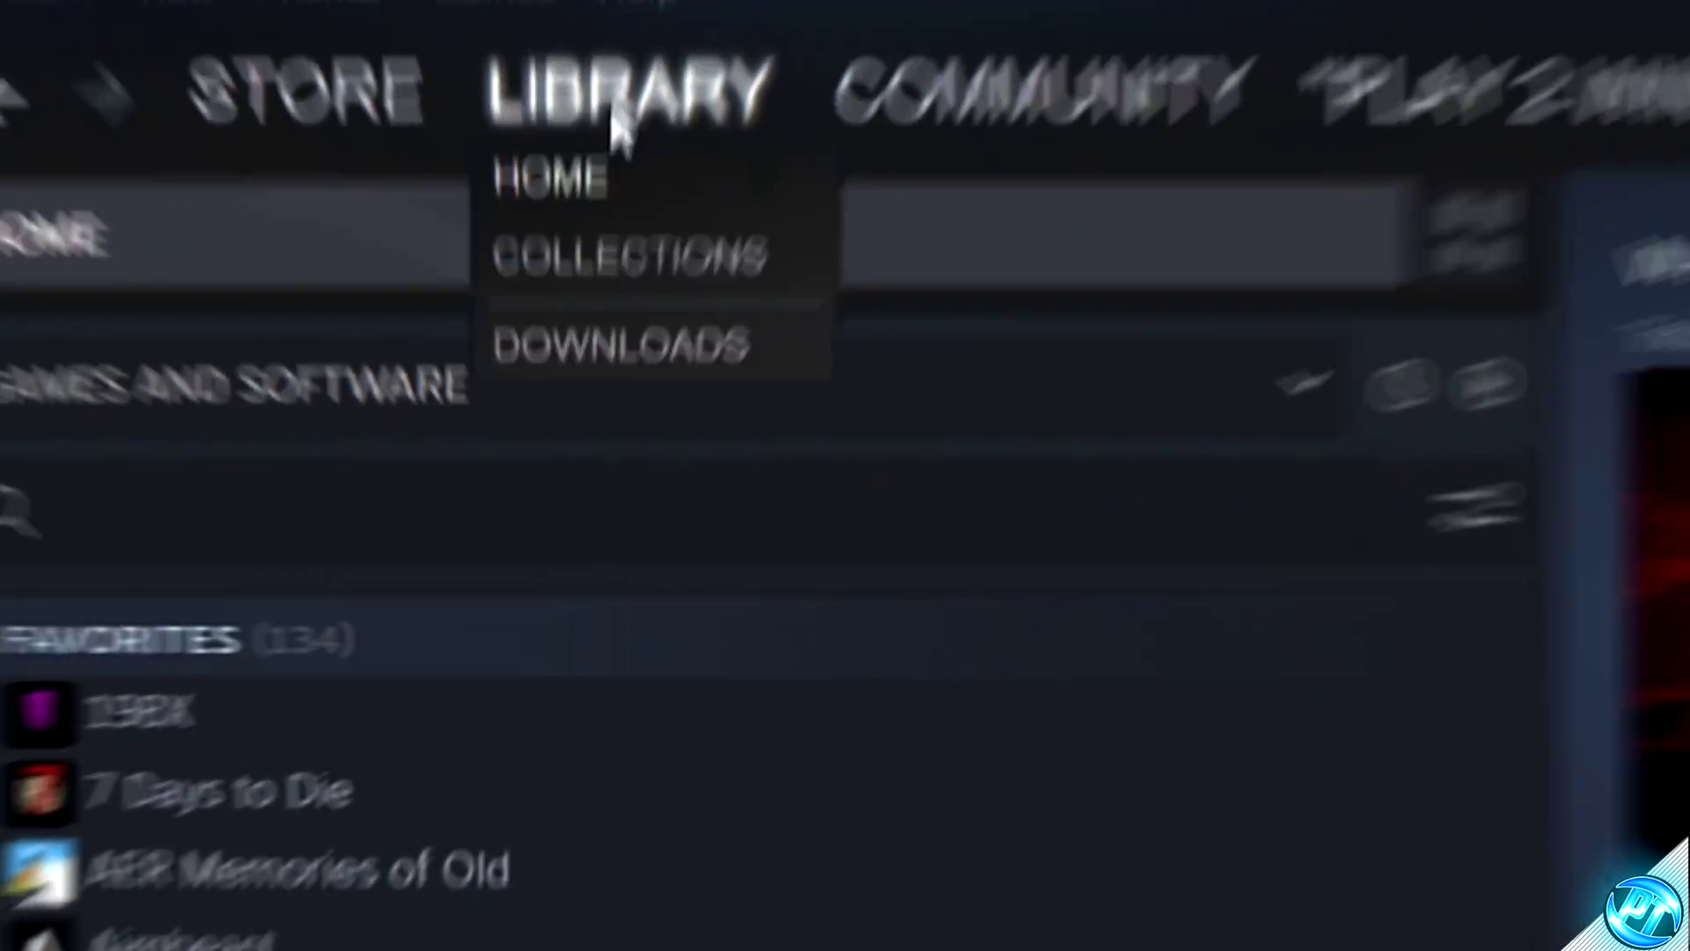
left_click(51, 46)
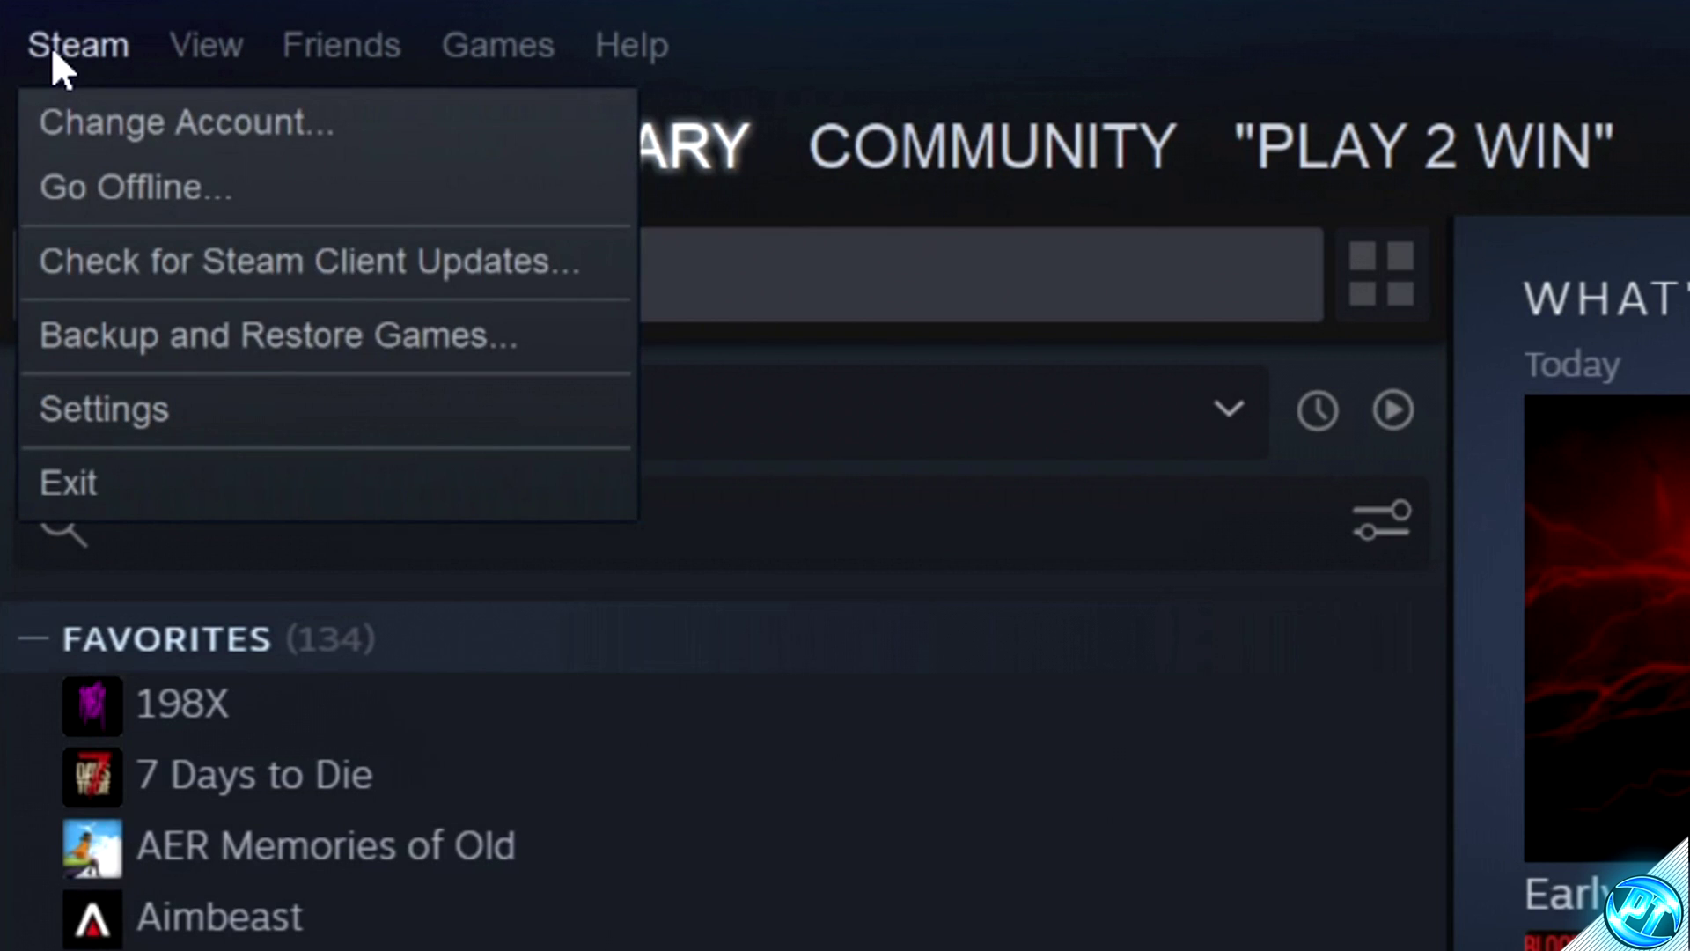
left_click(146, 400)
left_click(384, 255)
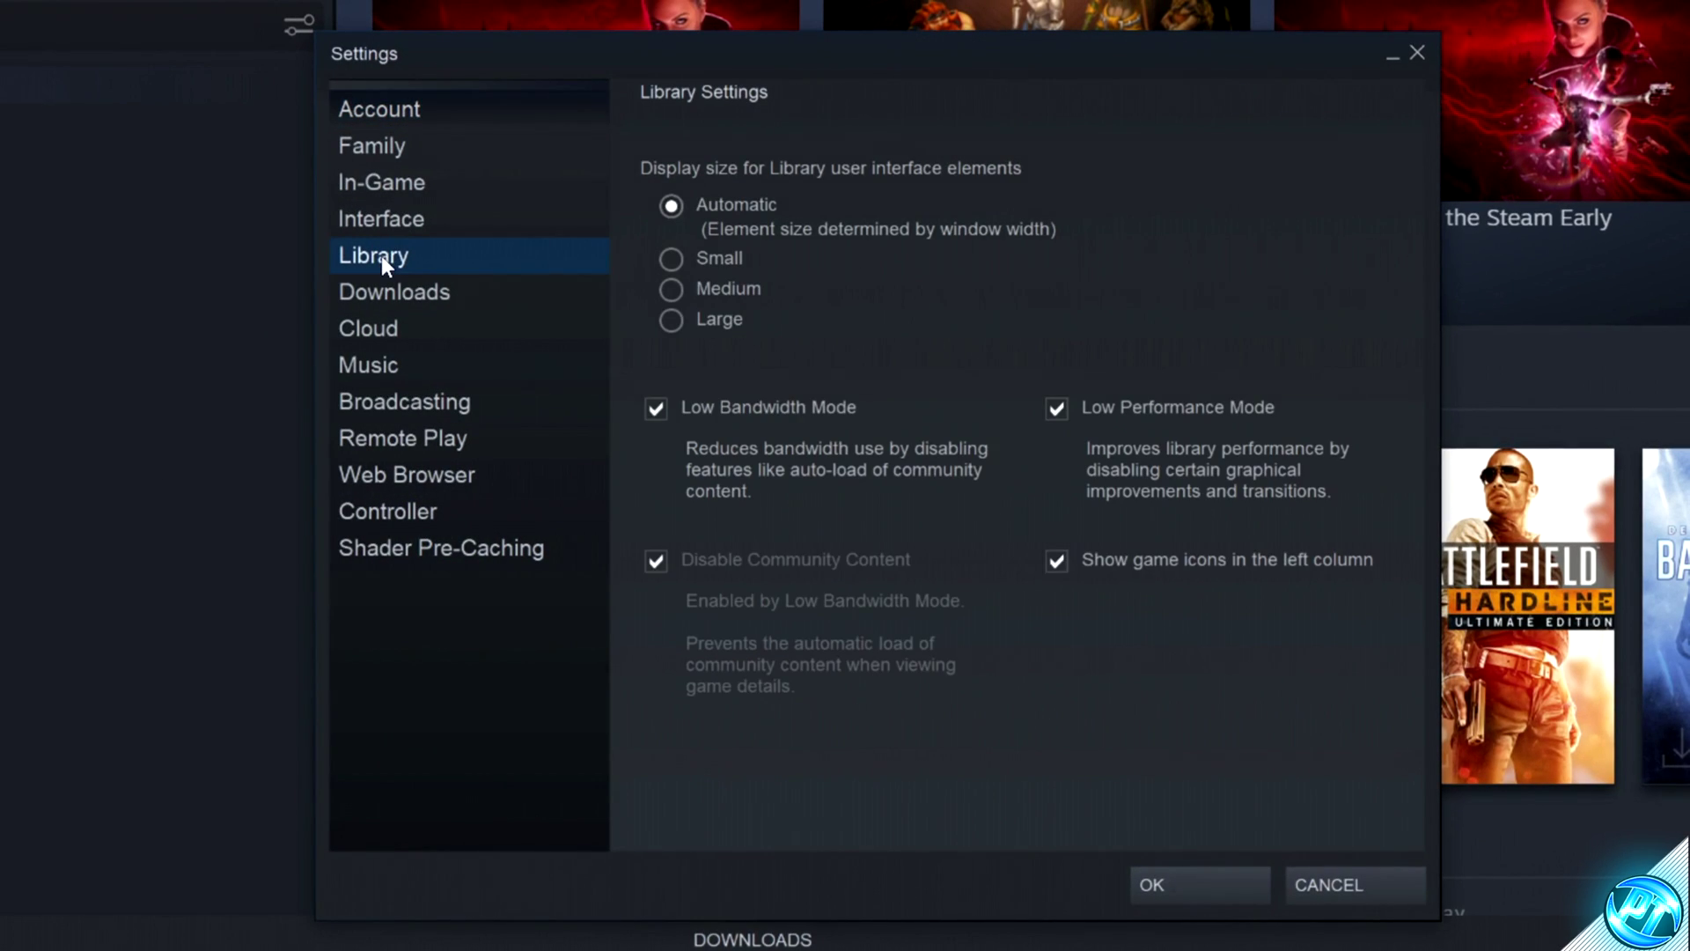
left_click(658, 407)
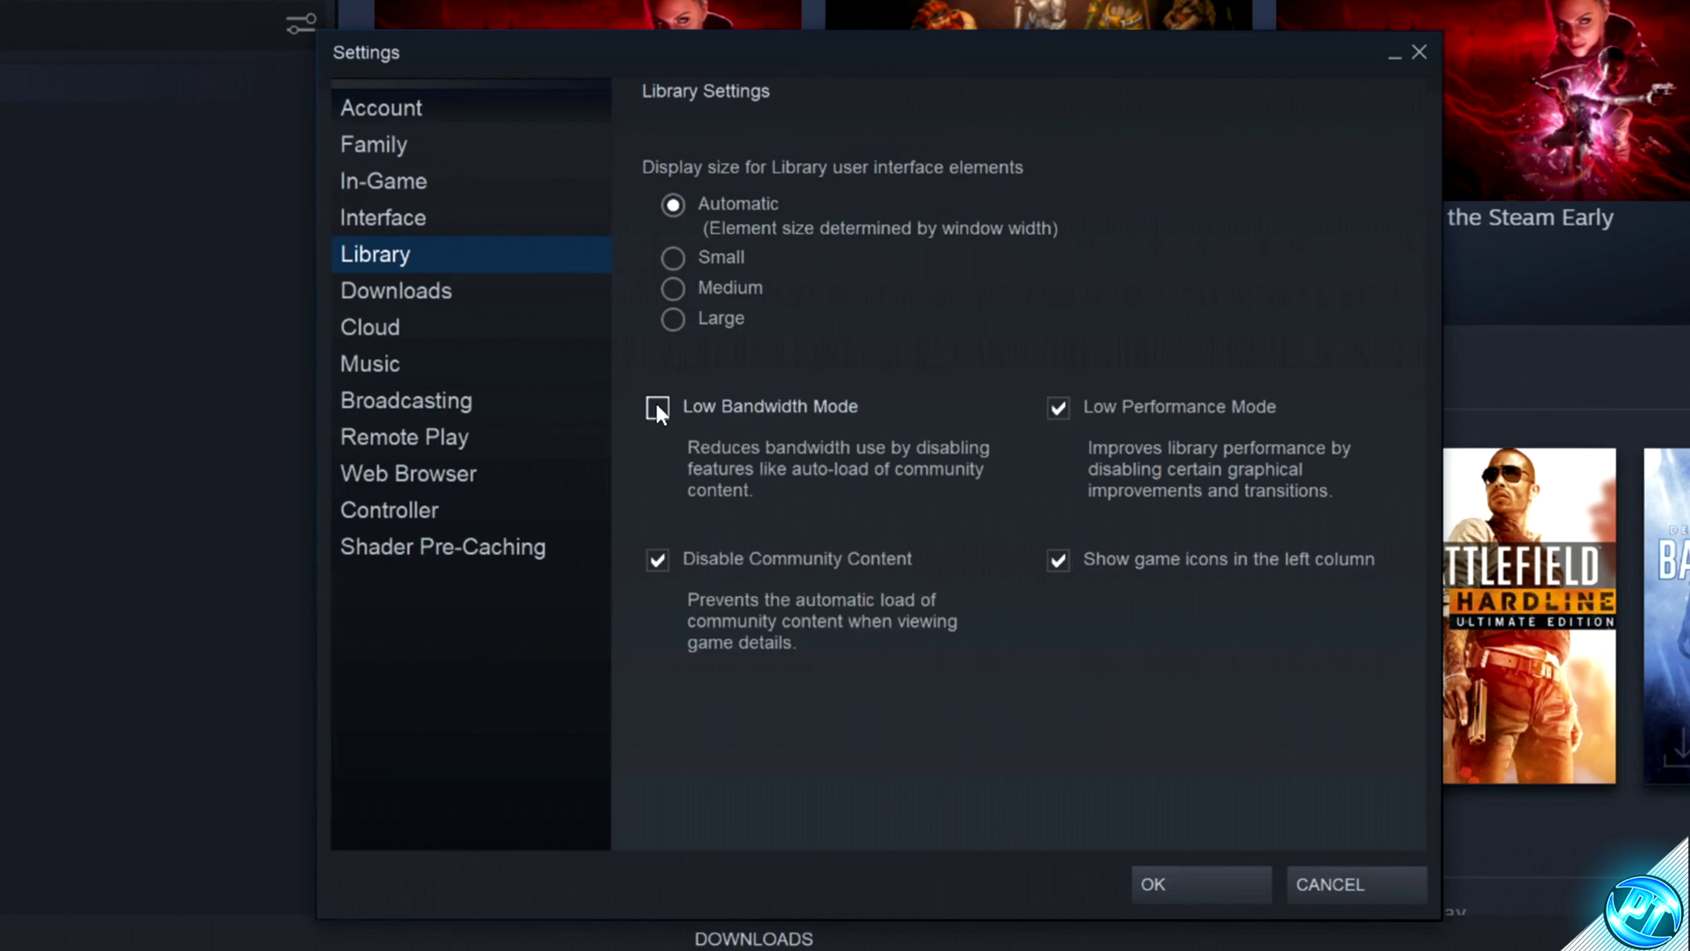
left_click(658, 407)
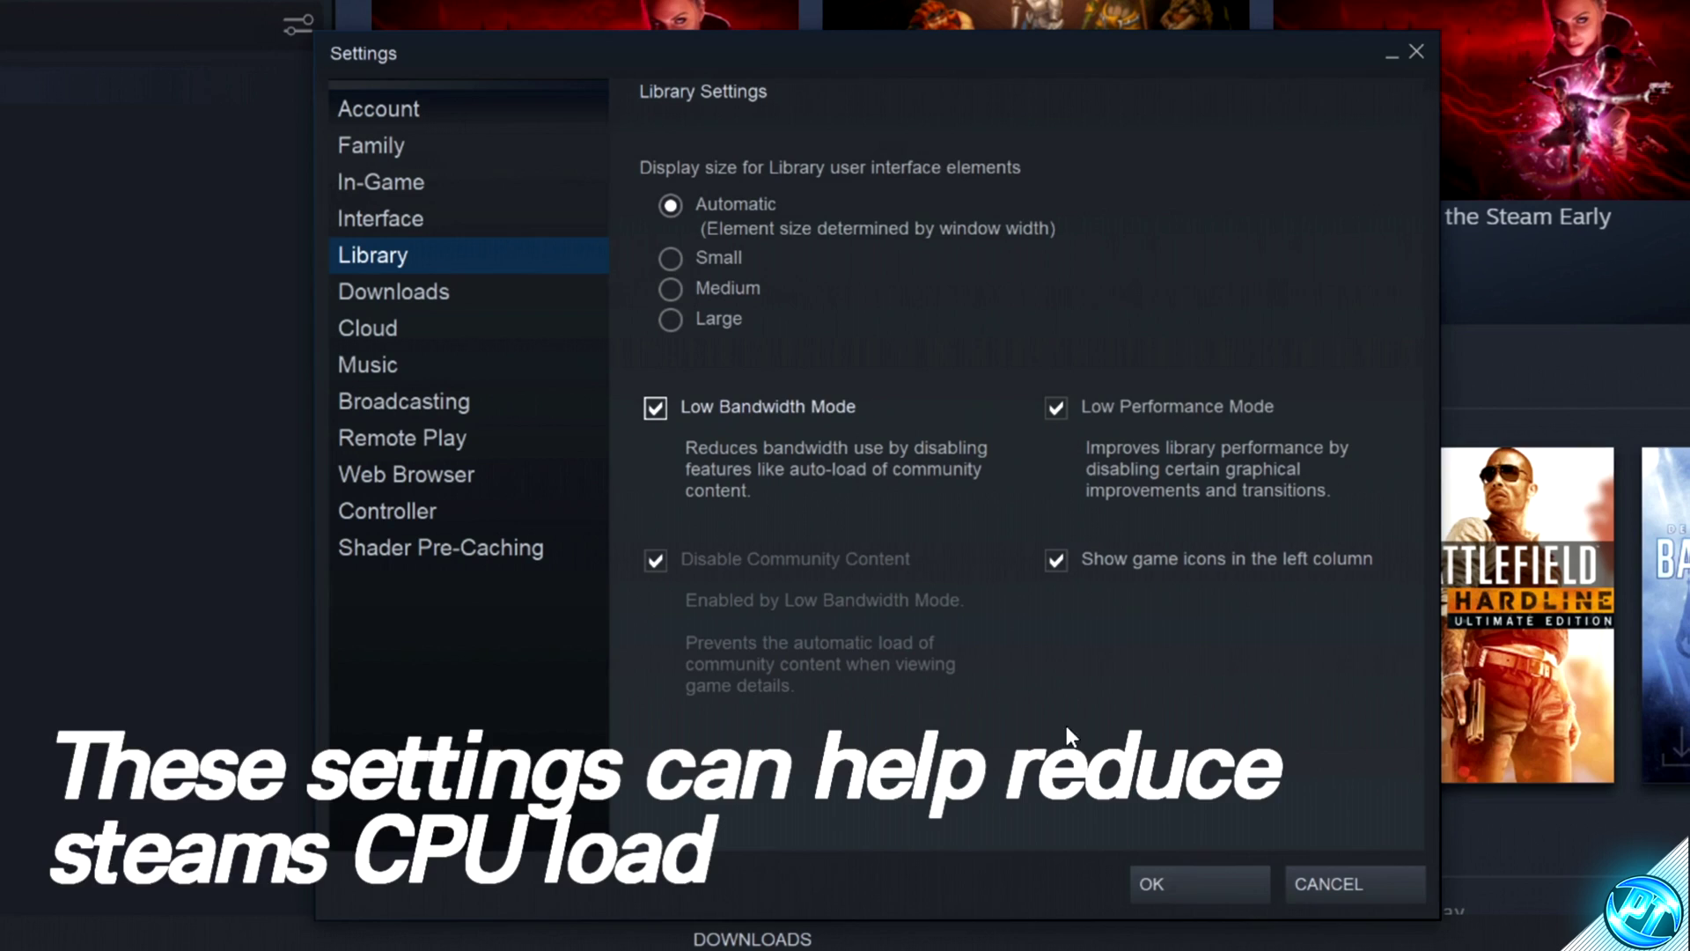
left_click(1164, 875)
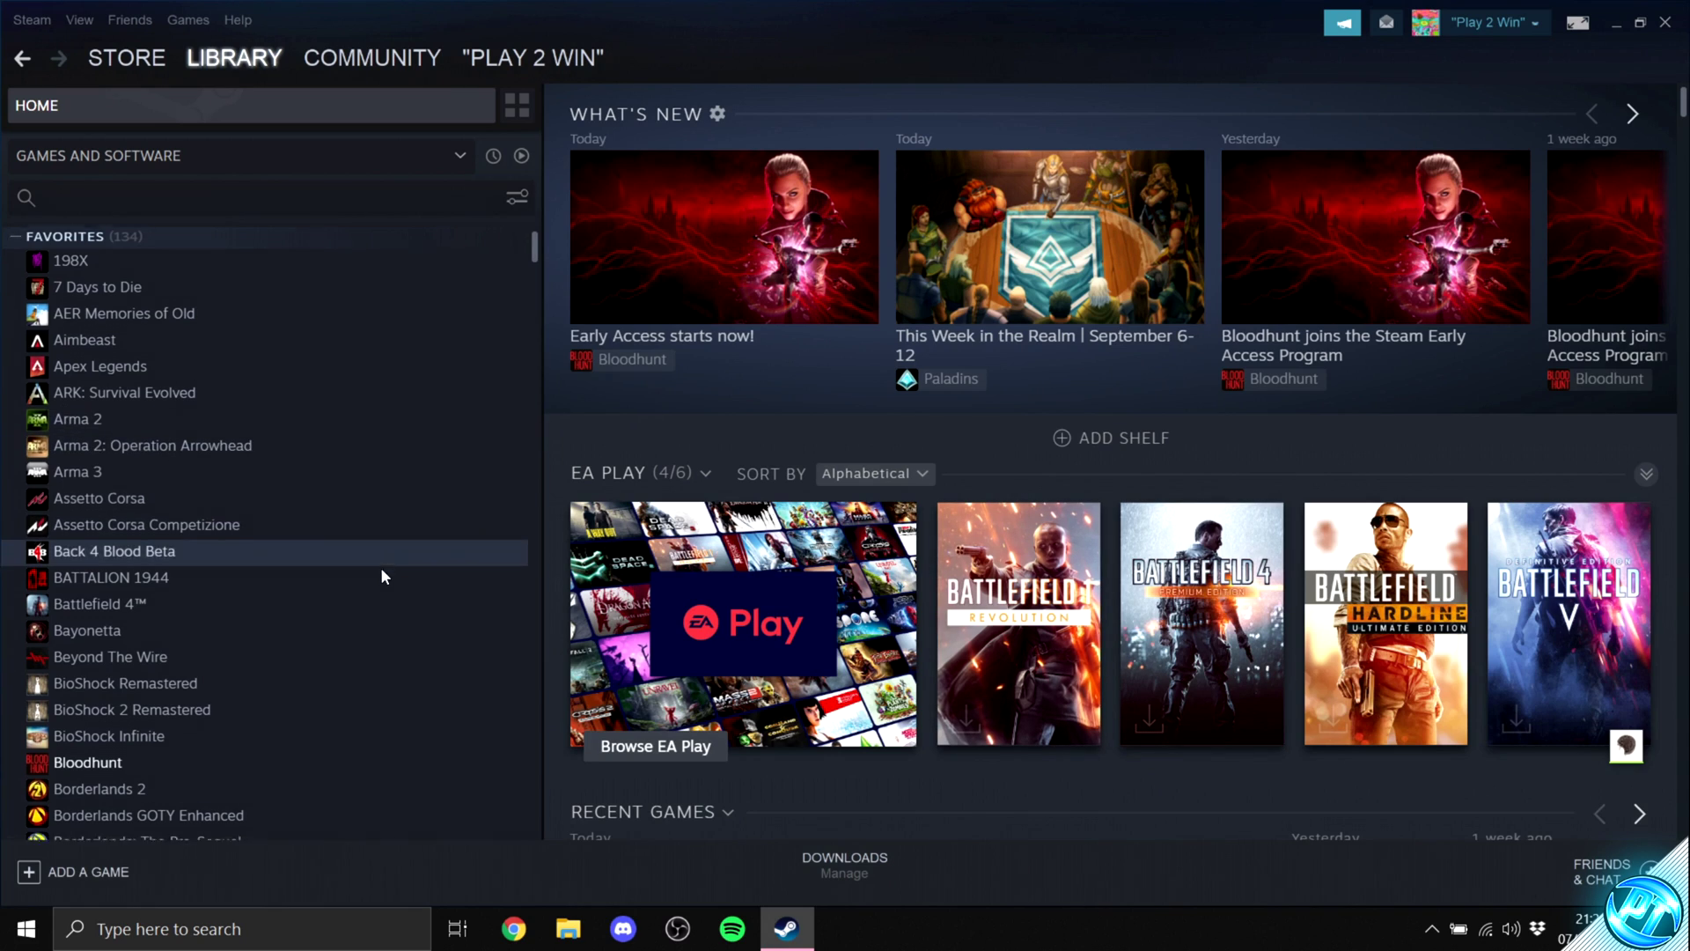
Step: Open the properties of Bloodhunt from the game library
scroll(381, 577, "down", 3)
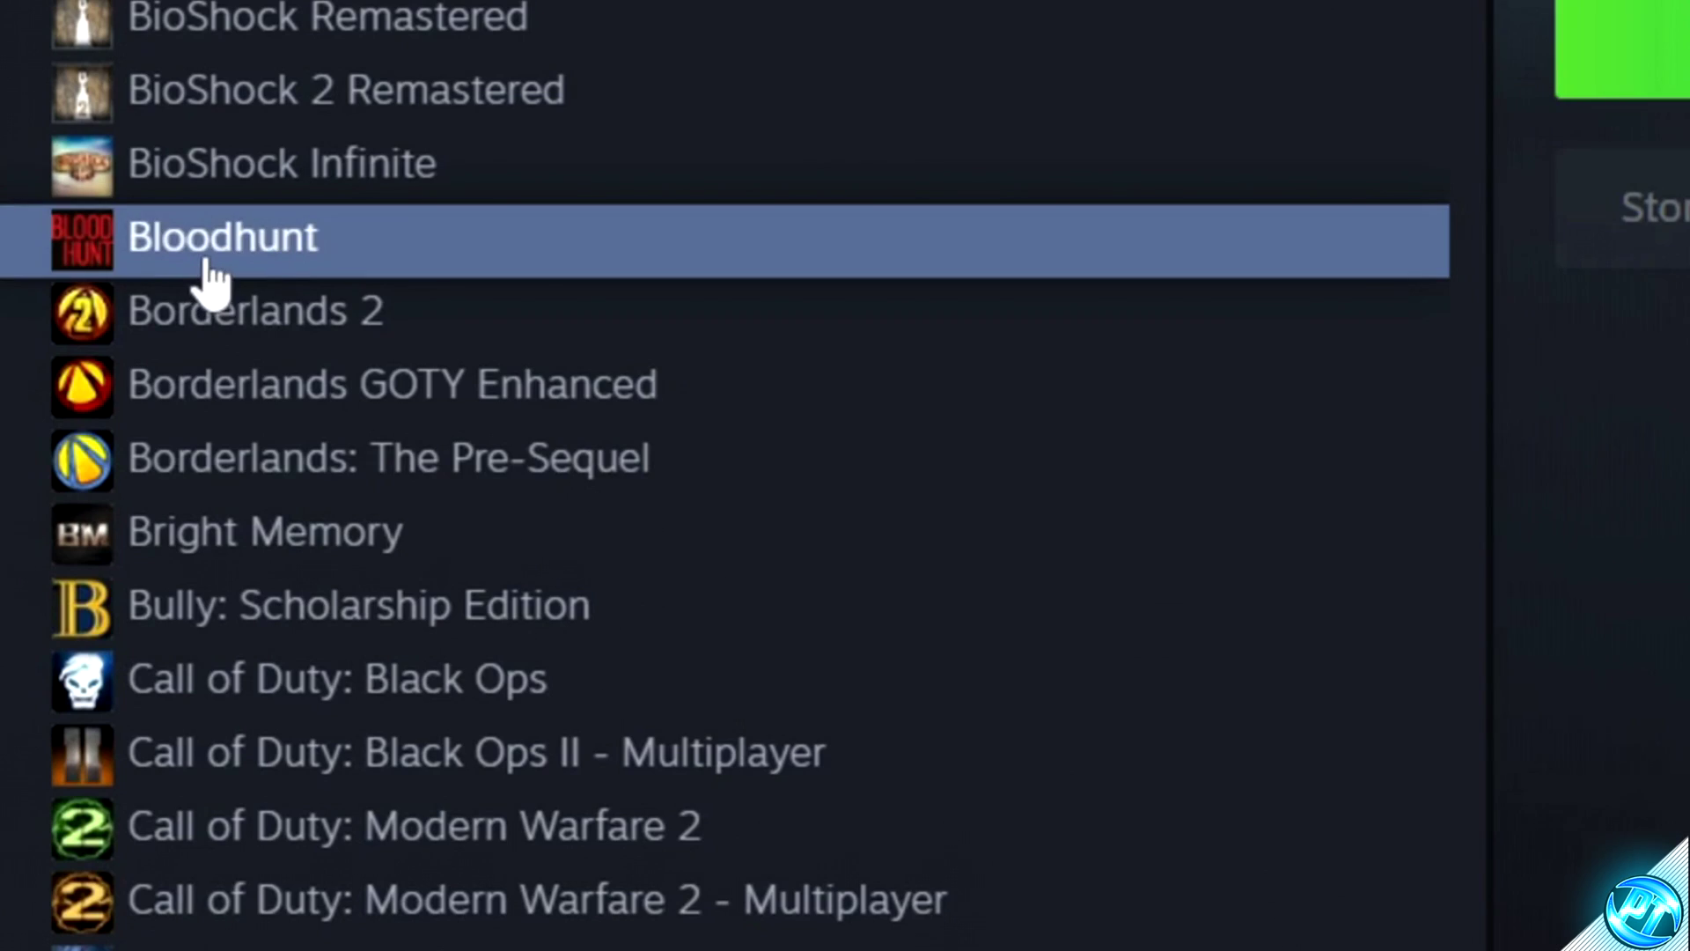
right_click(95, 556)
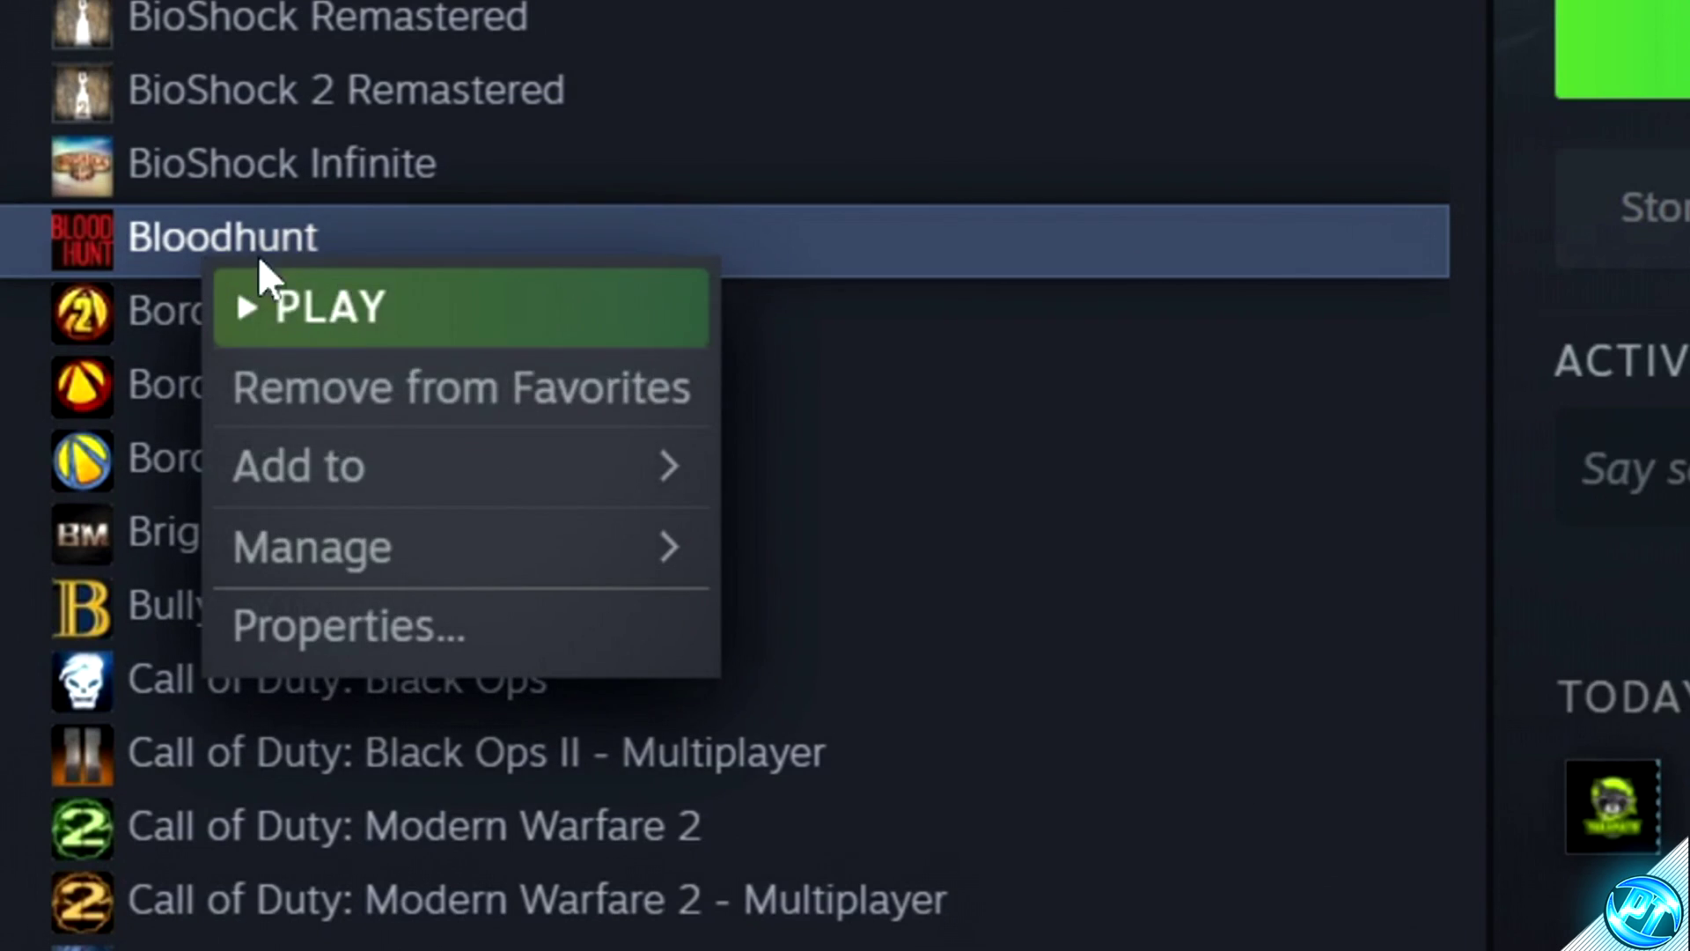
left_click(423, 626)
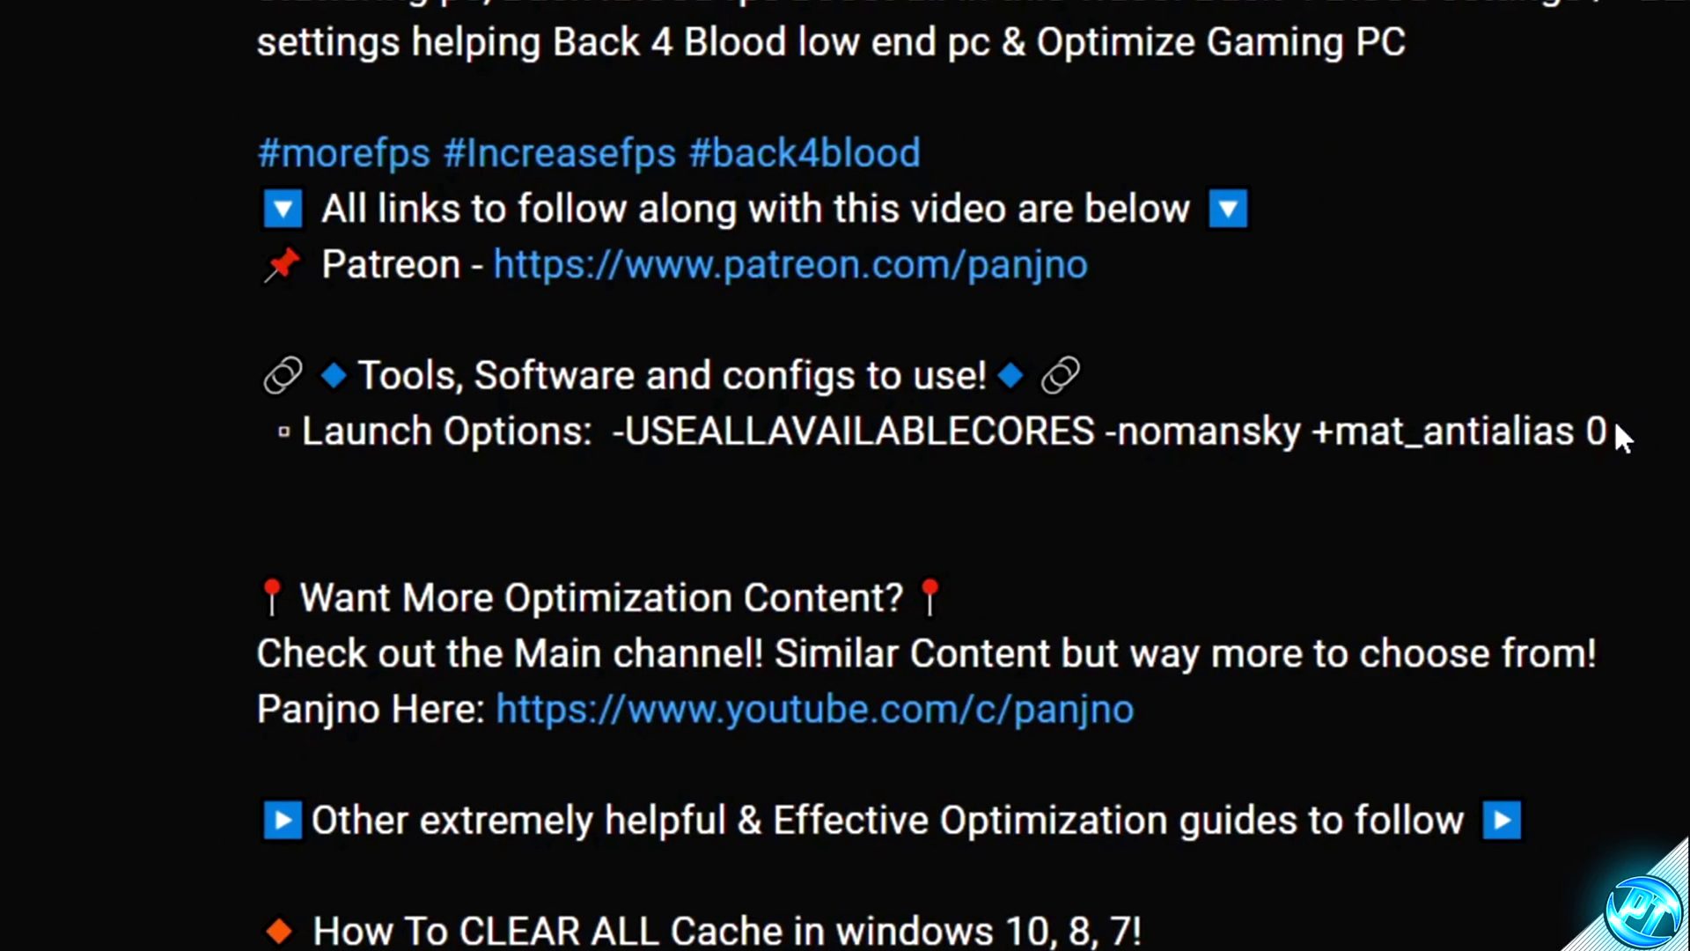
Step: Copy "-USEALLAVAILABLECORES -nomansky +mat_antialias 0" from the video description into Bloodhunt's launch options
left_click_drag(1613, 419, 592, 440)
right_click(627, 437)
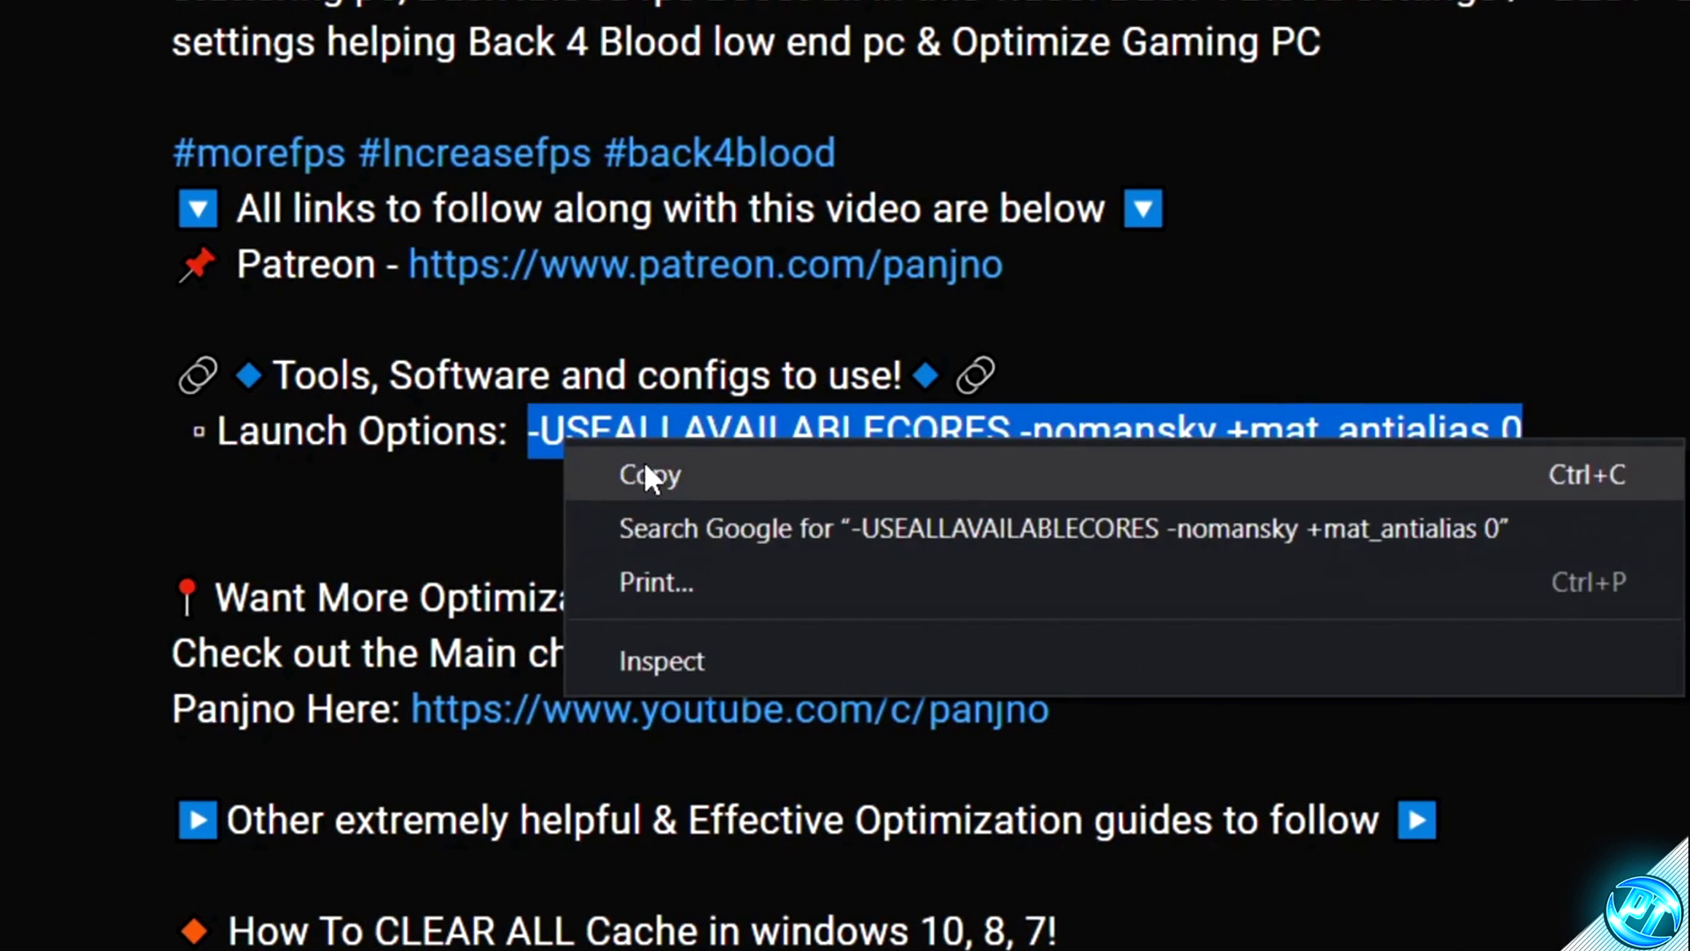
left_click(647, 477)
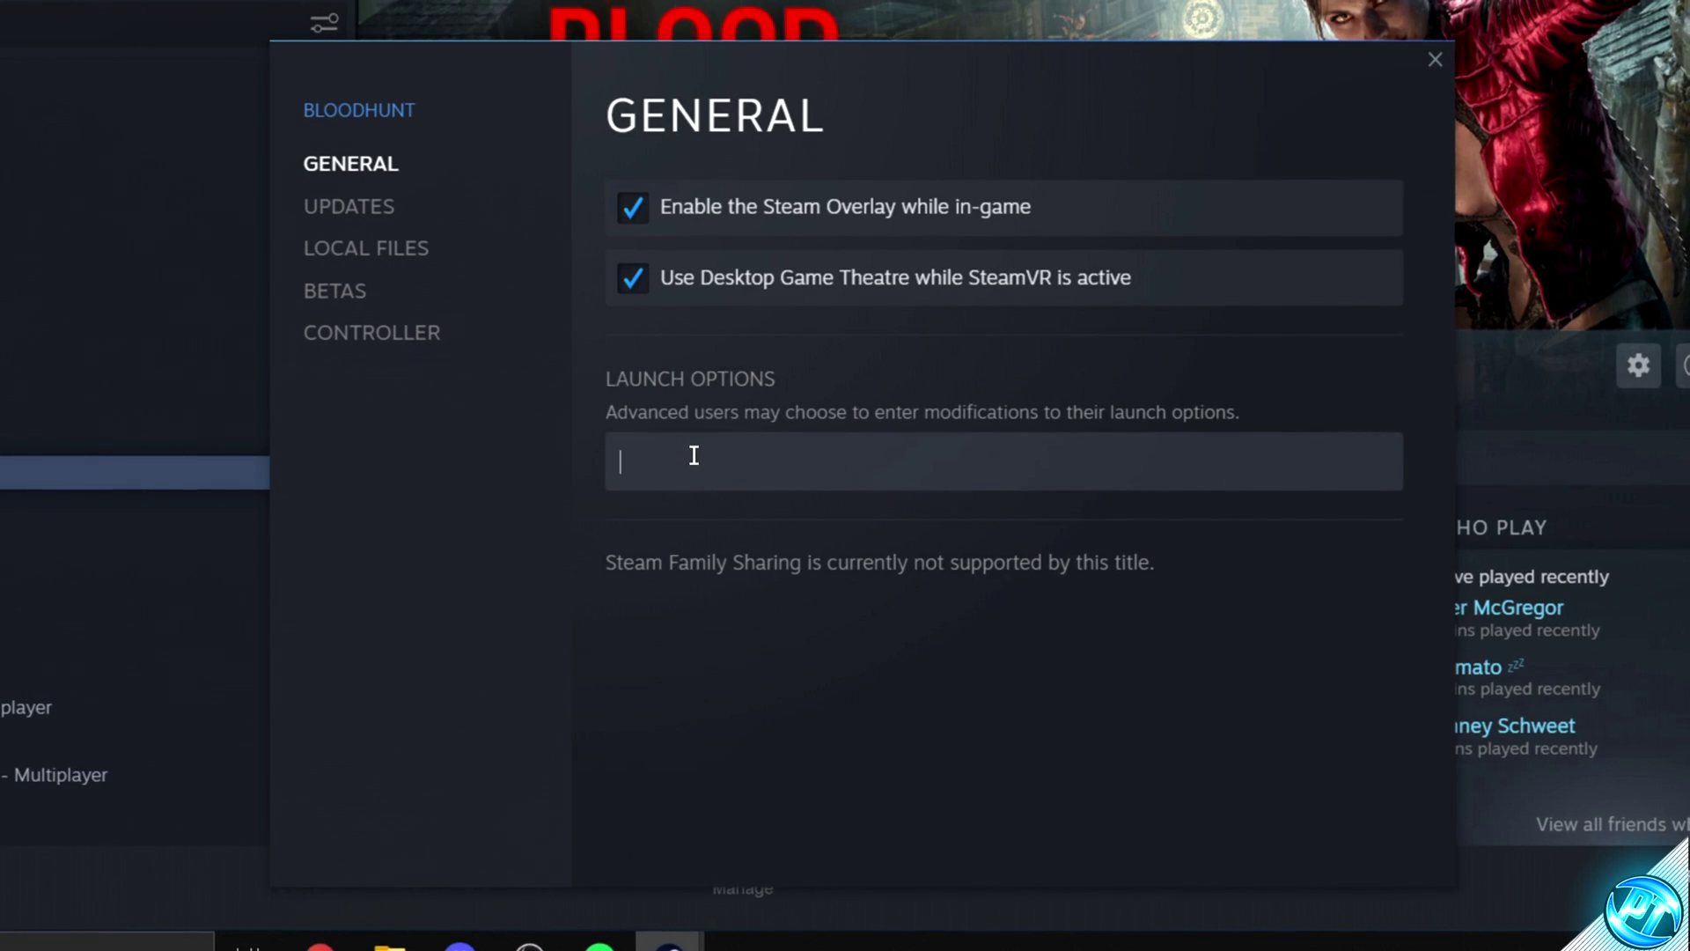
right_click(669, 466)
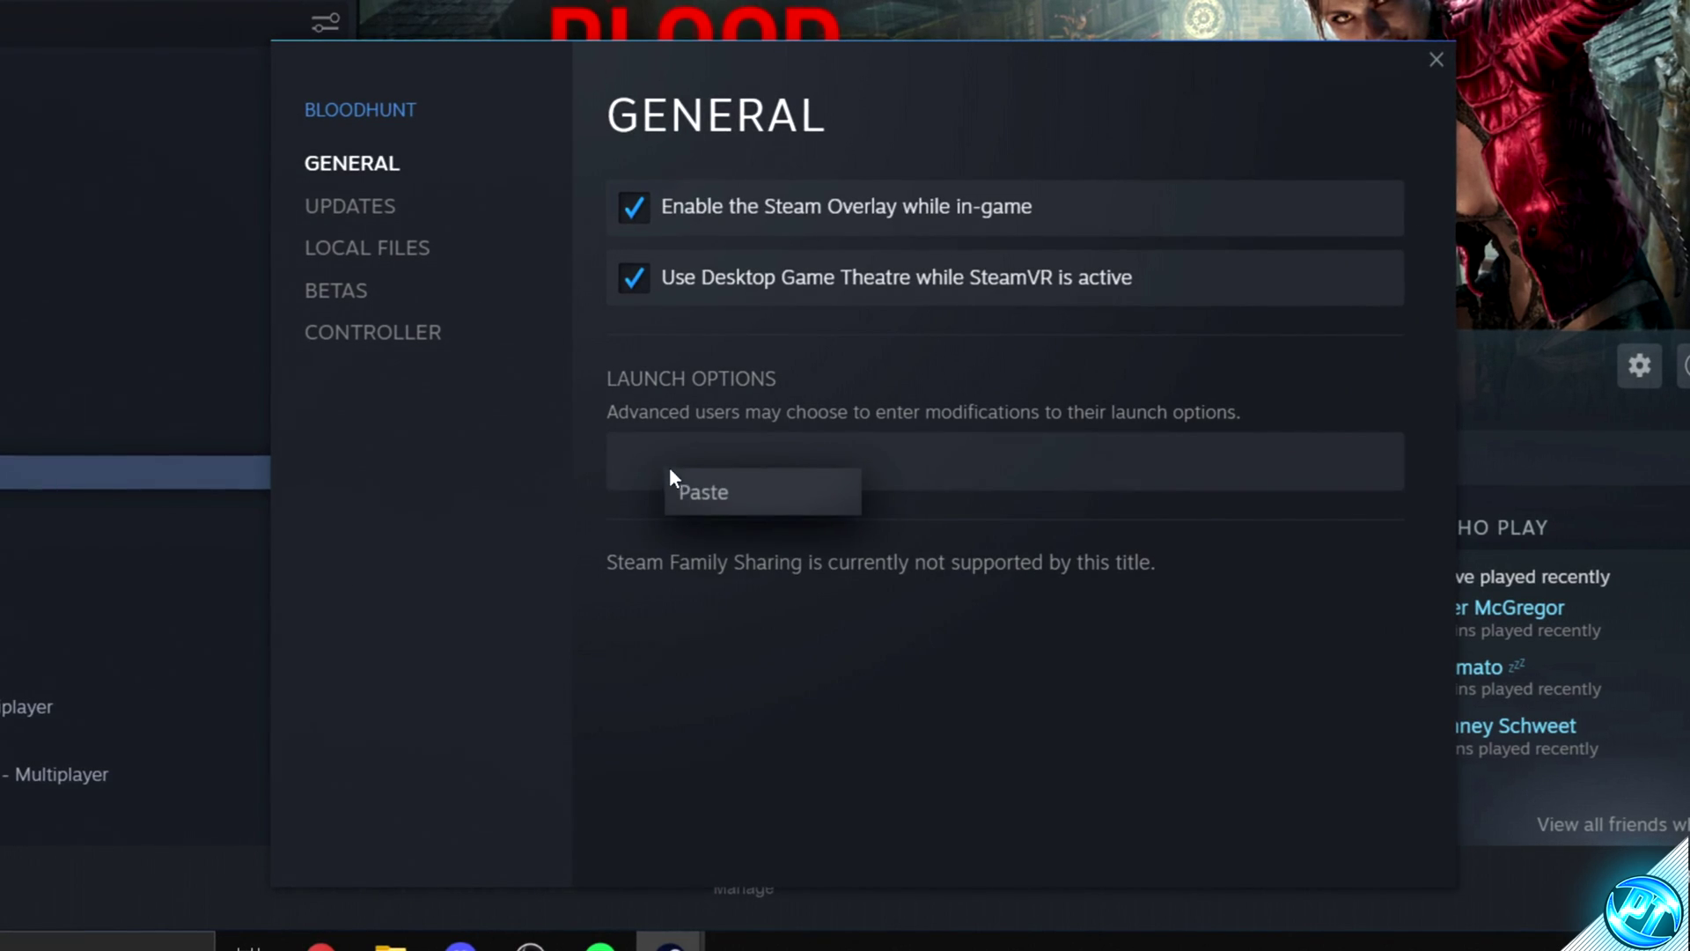
left_click(750, 489)
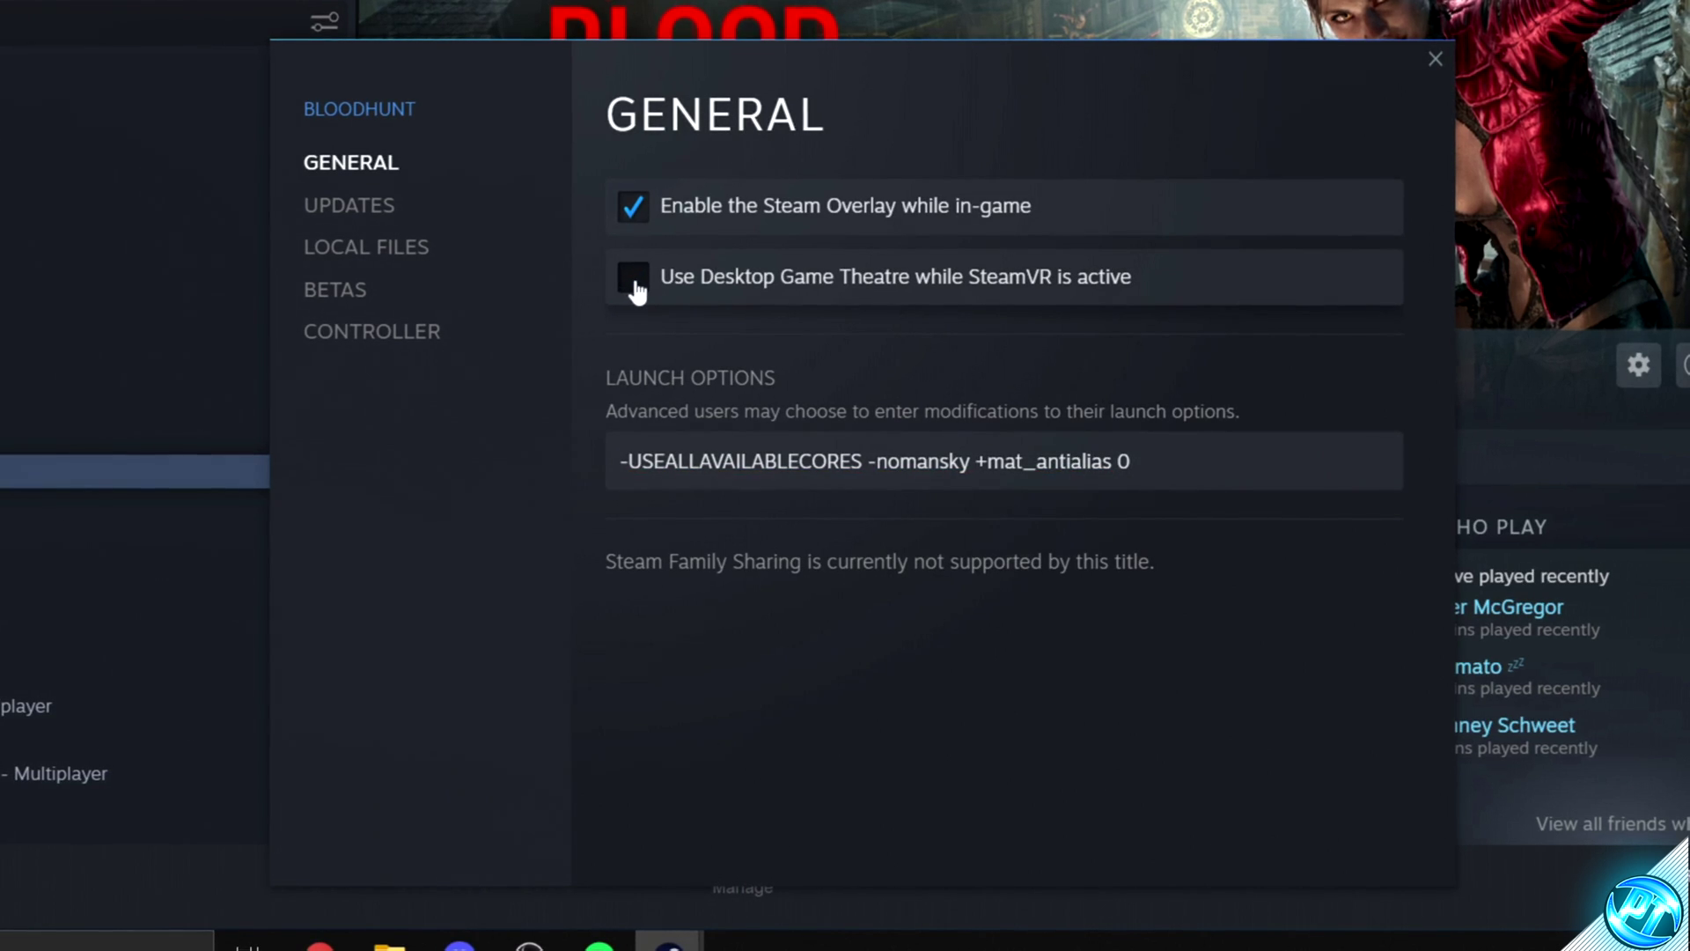
Step: Browse Bloodhunt's local files in File Explorer and open the properties of the Tiger application
left_click(381, 250)
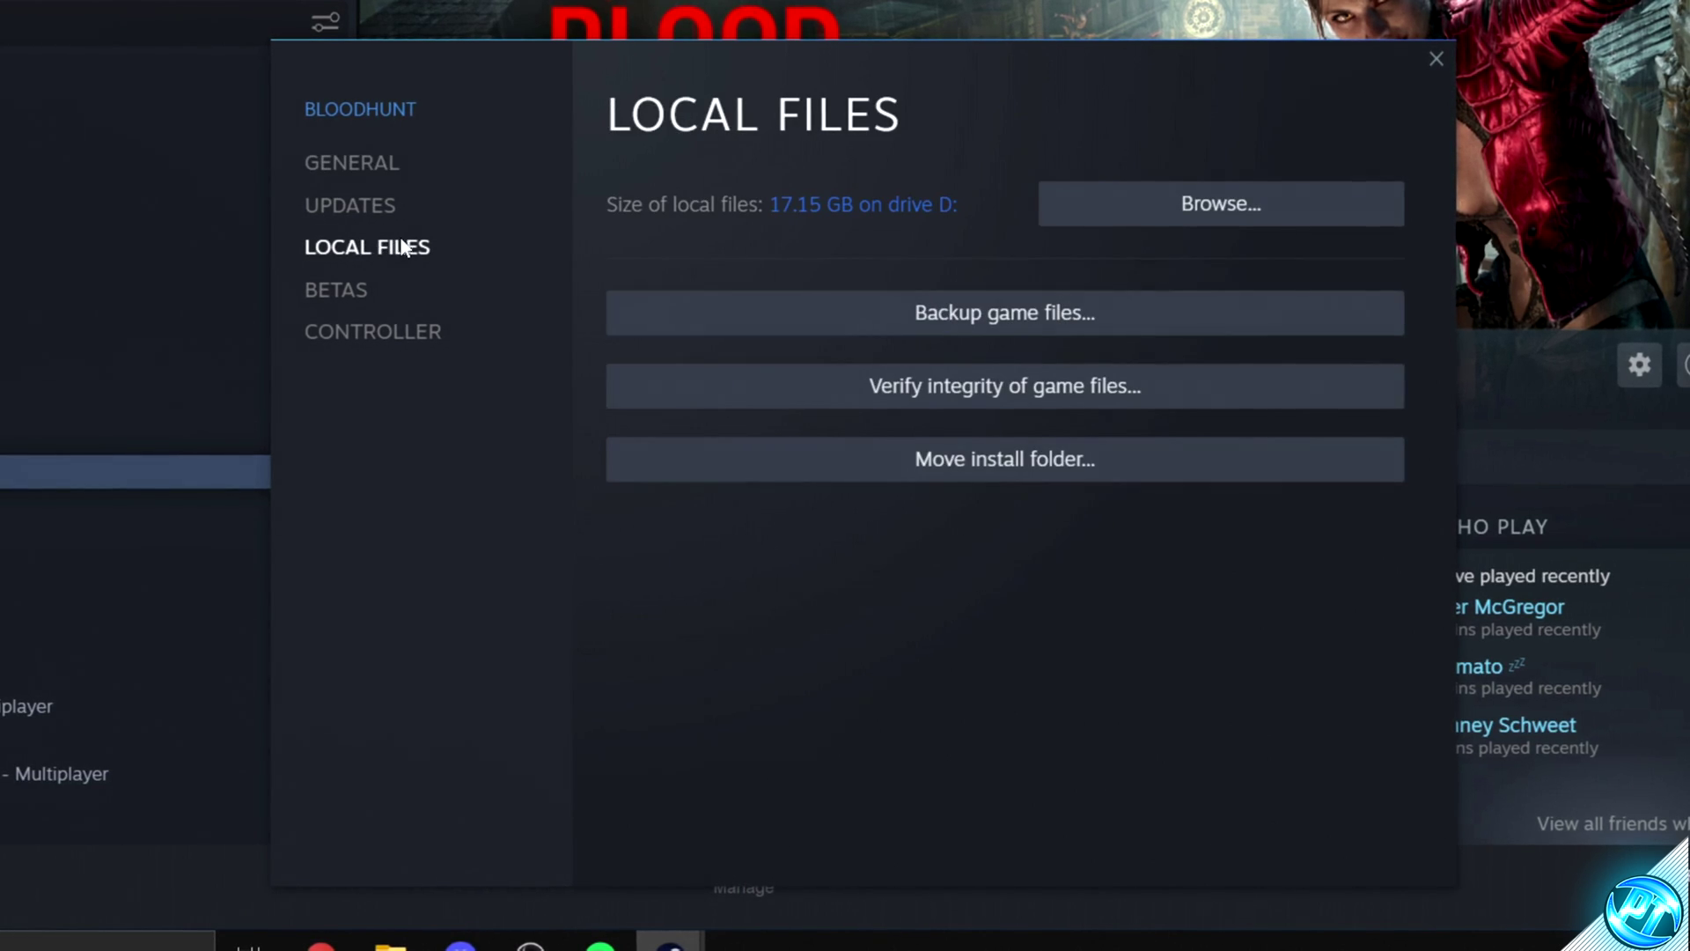
left_click(1164, 217)
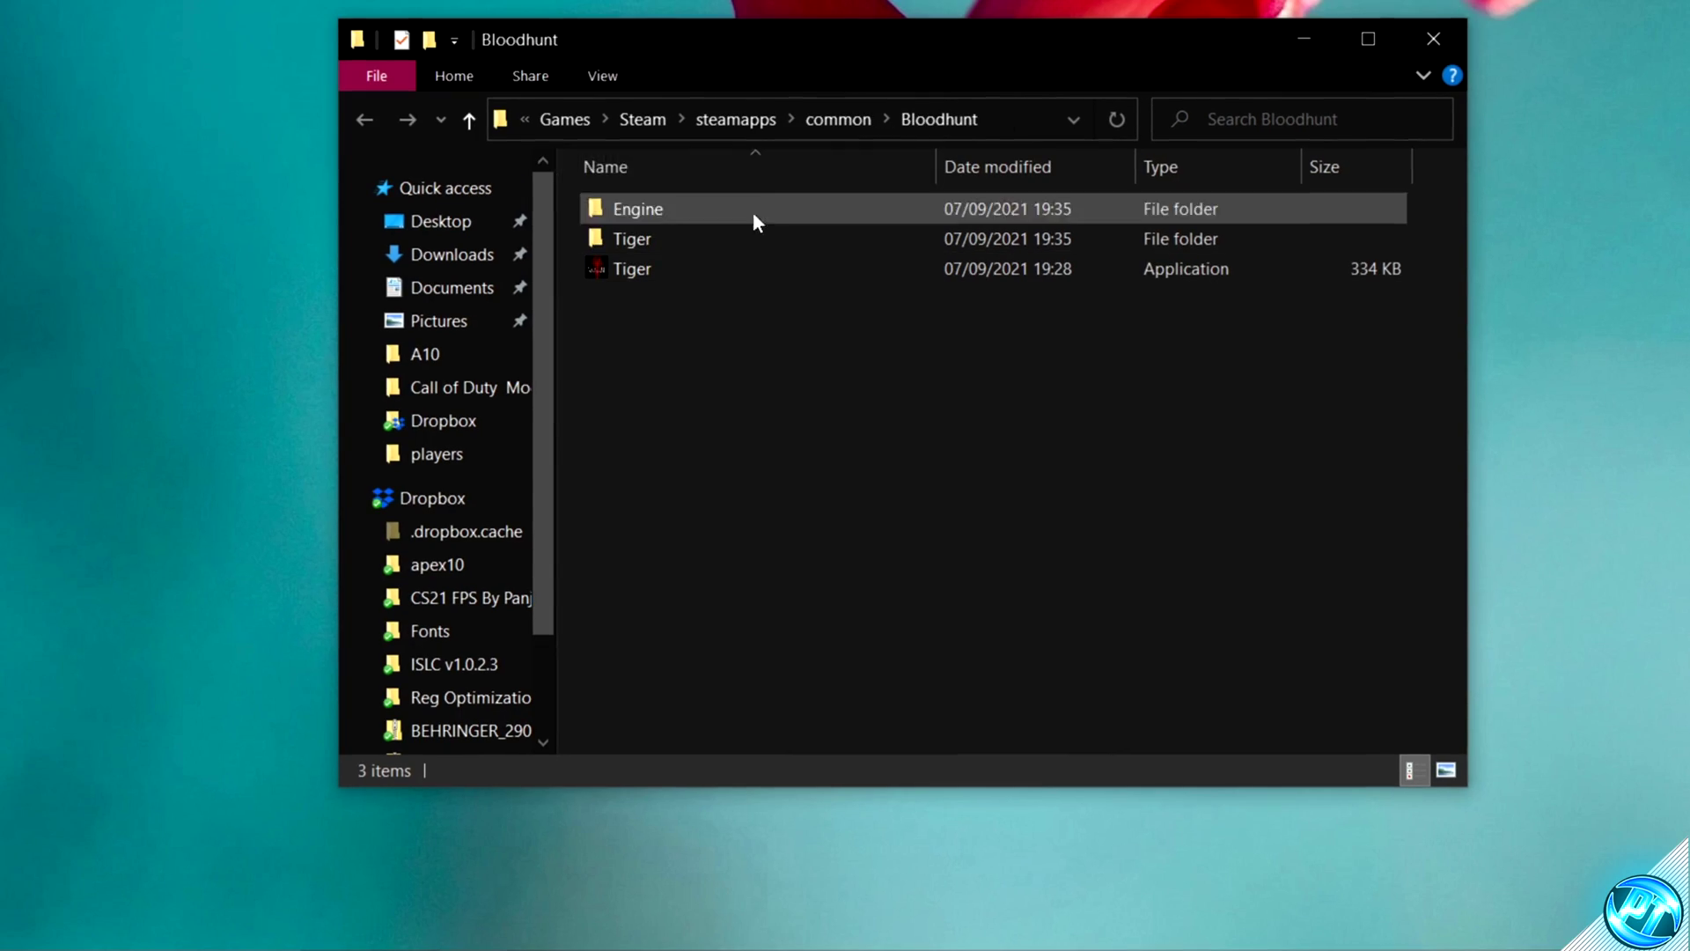
left_click(647, 272)
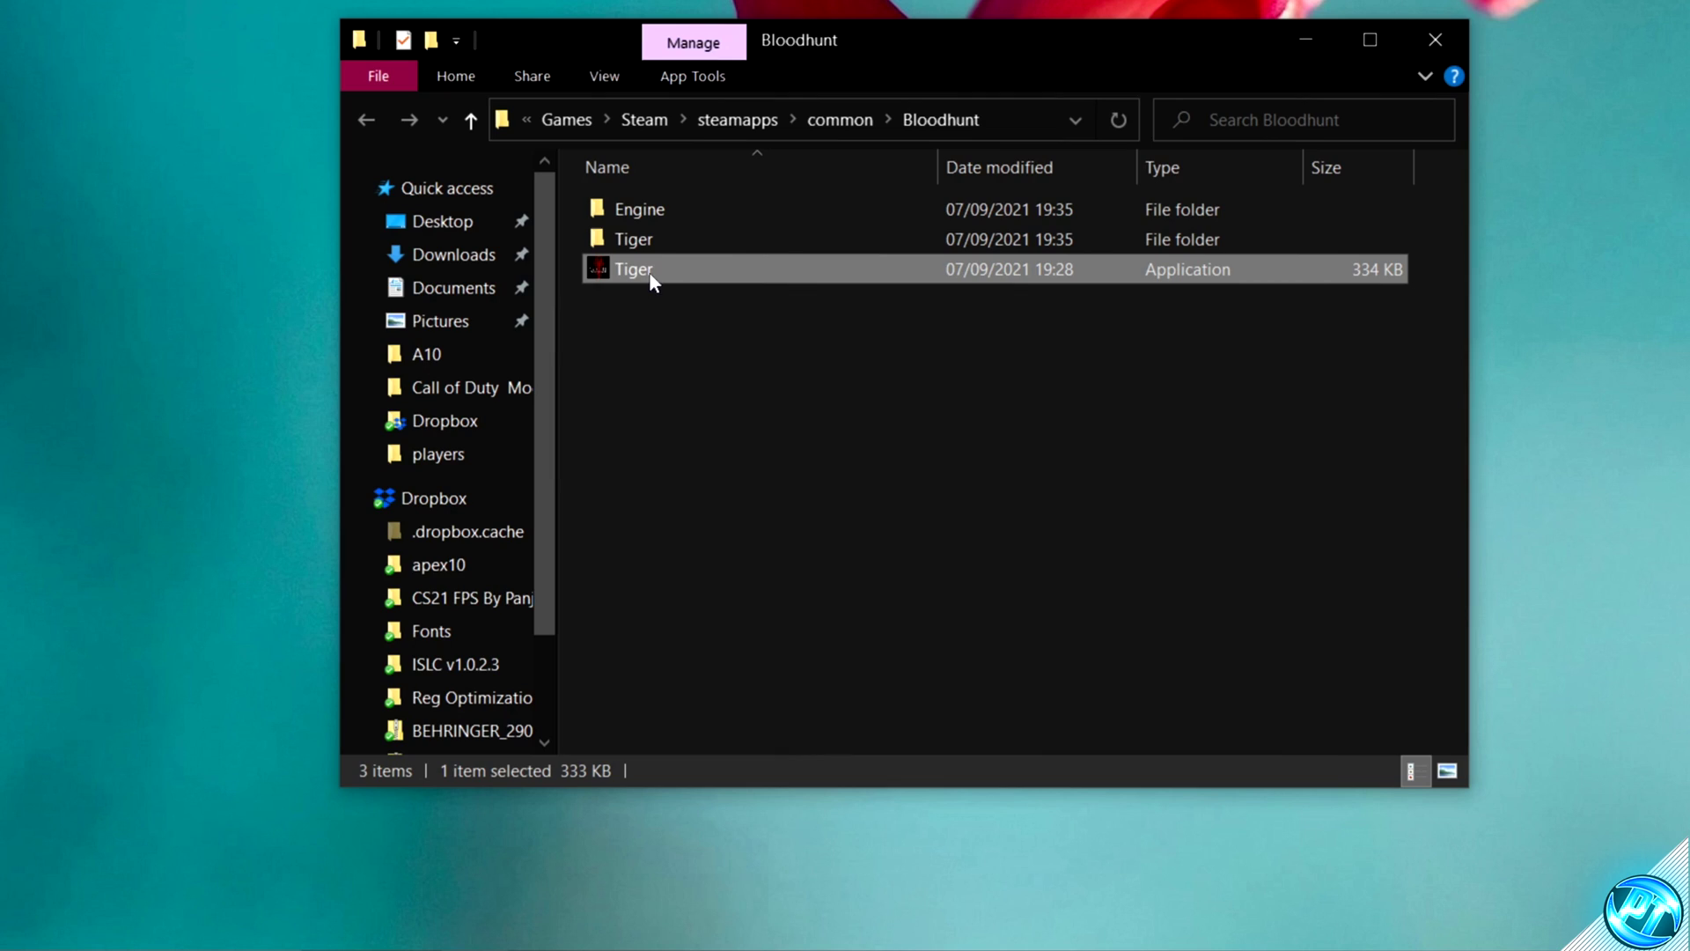
right_click(648, 271)
left_click(726, 913)
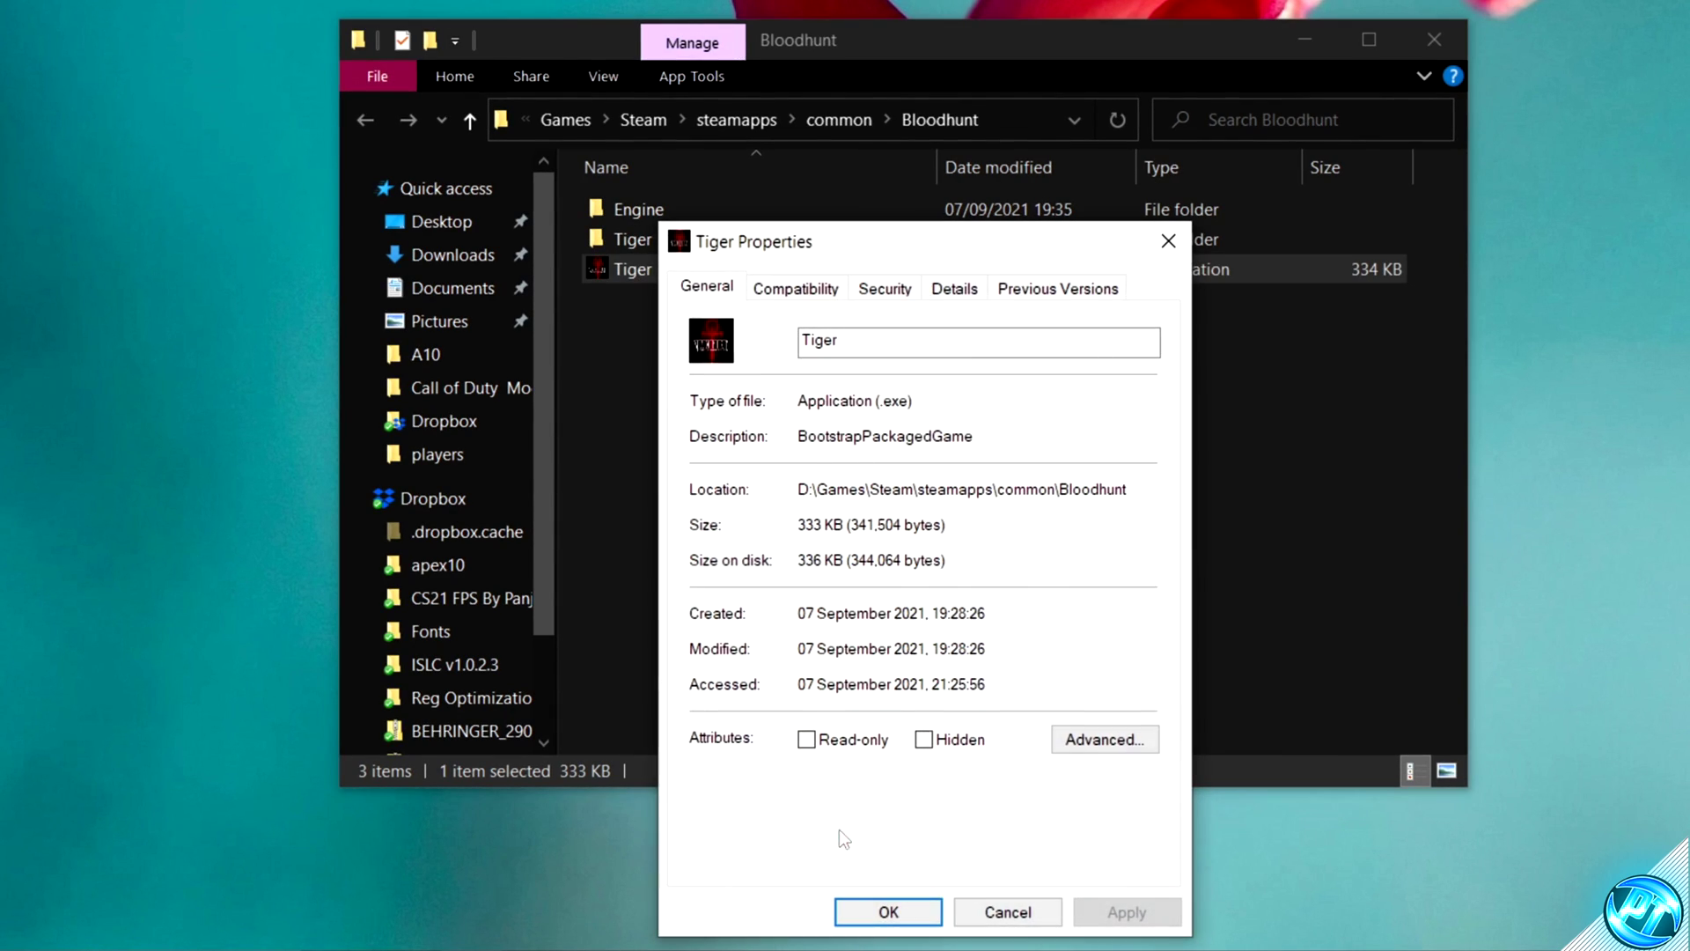
Step: Disable full-screen optimisations for the Tiger application, override its high DPI scaling behaviour with scaling performed by Application, and apply the changes
left_click(796, 290)
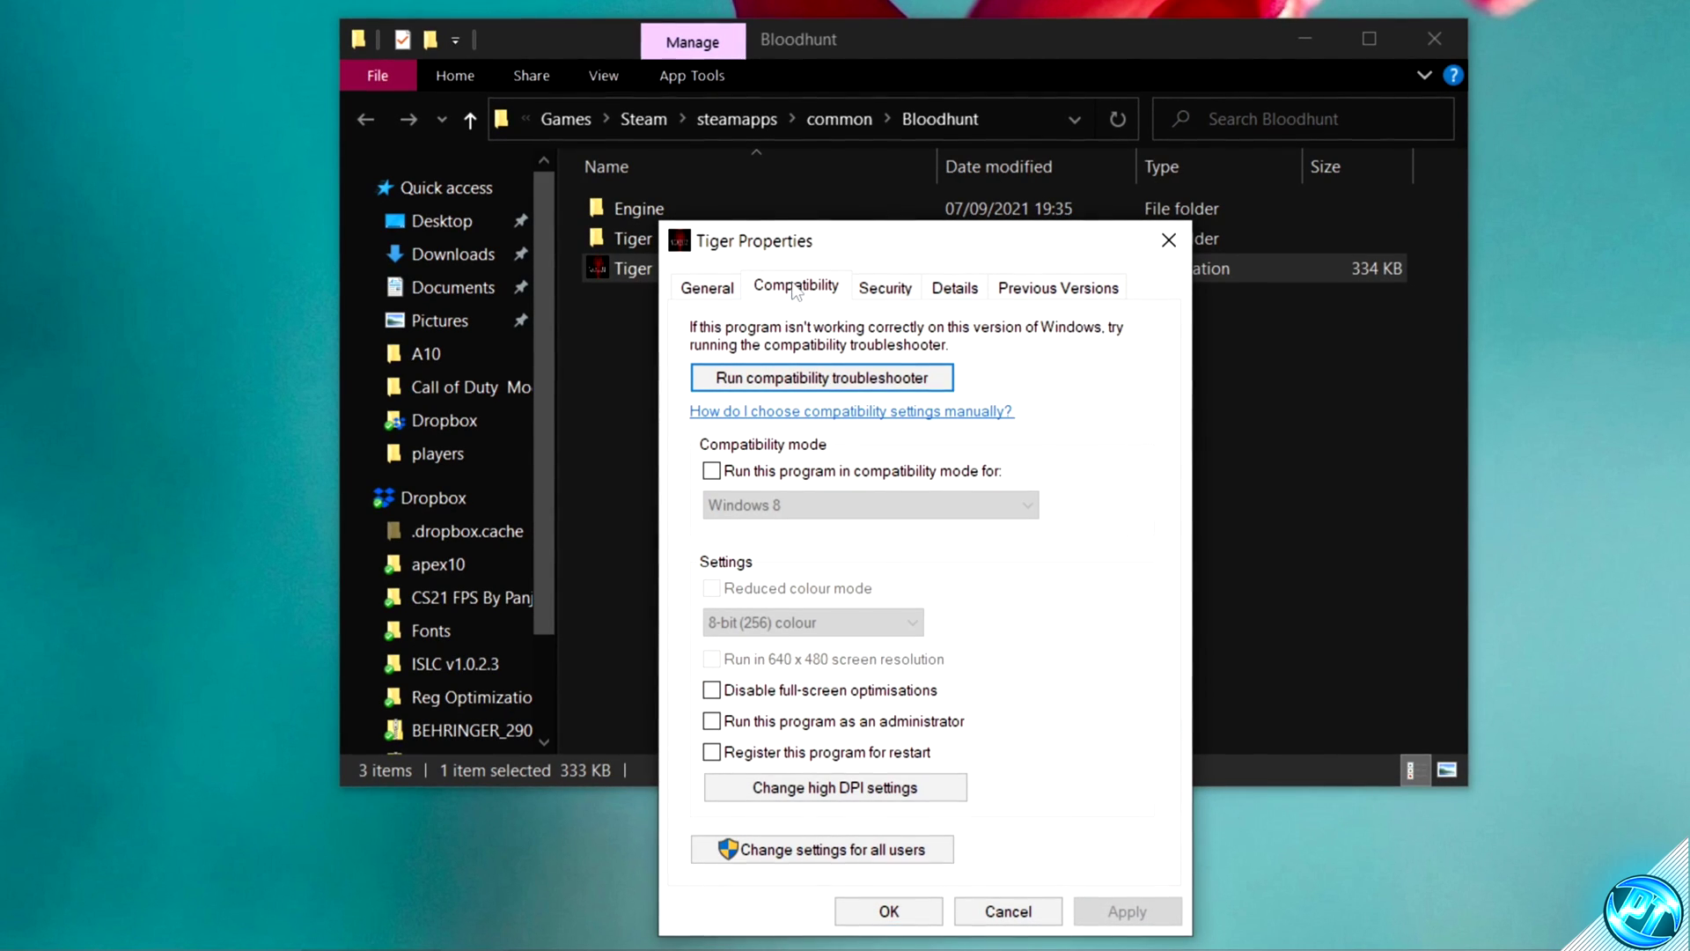
left_click(815, 691)
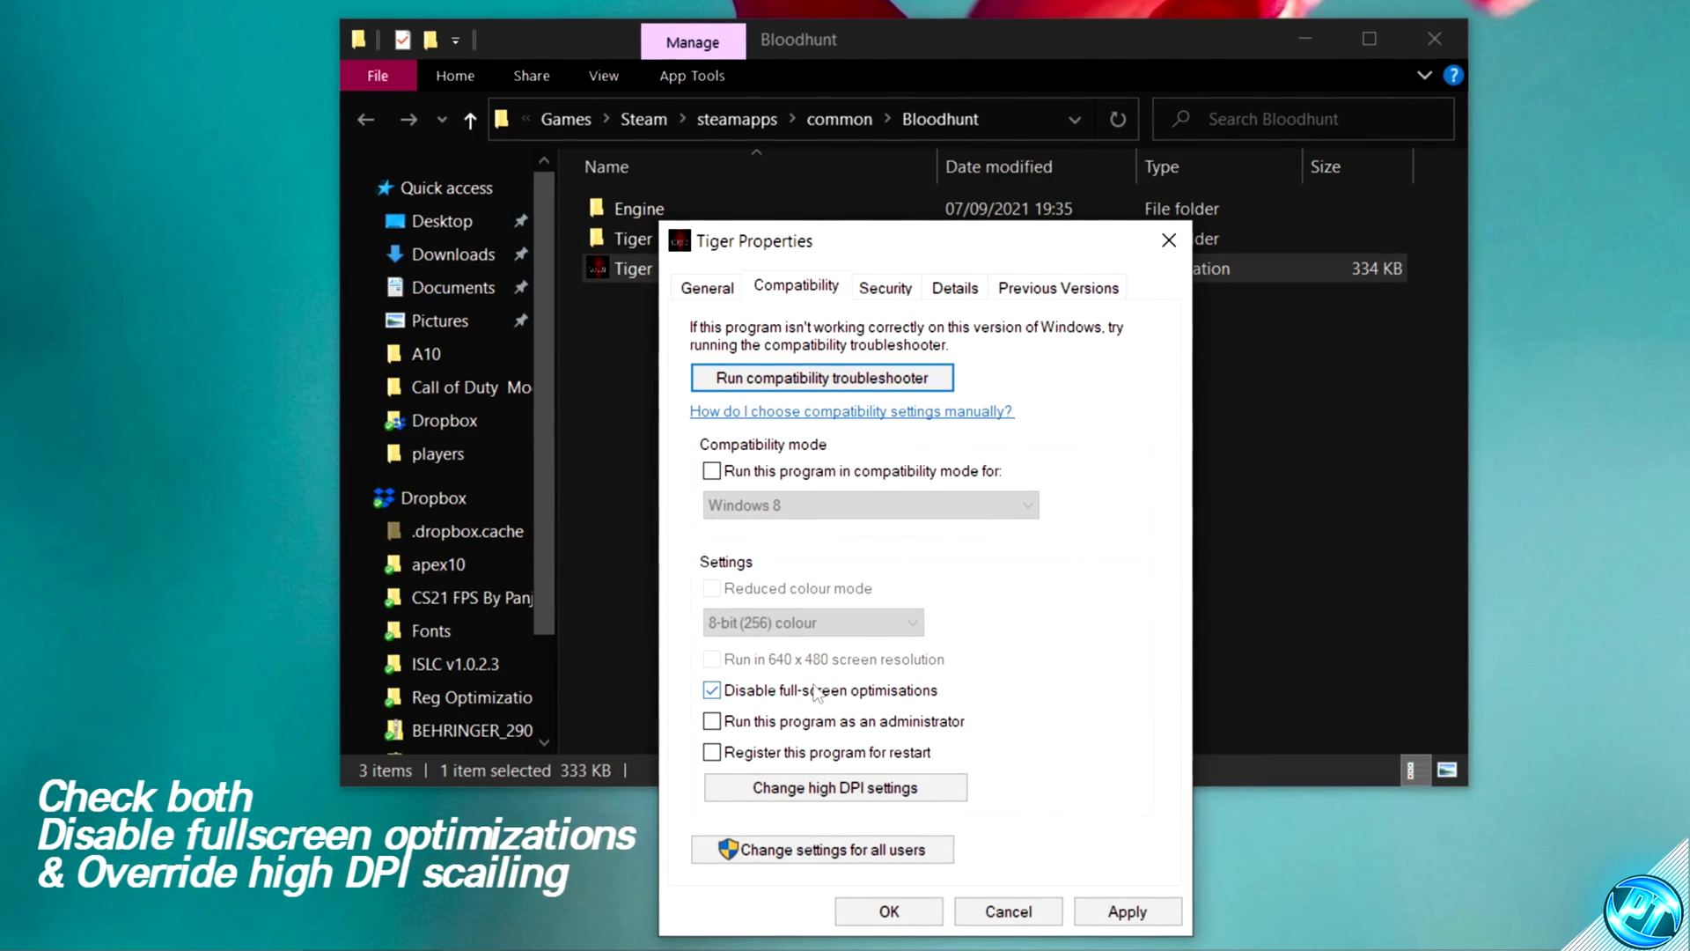
left_click(864, 796)
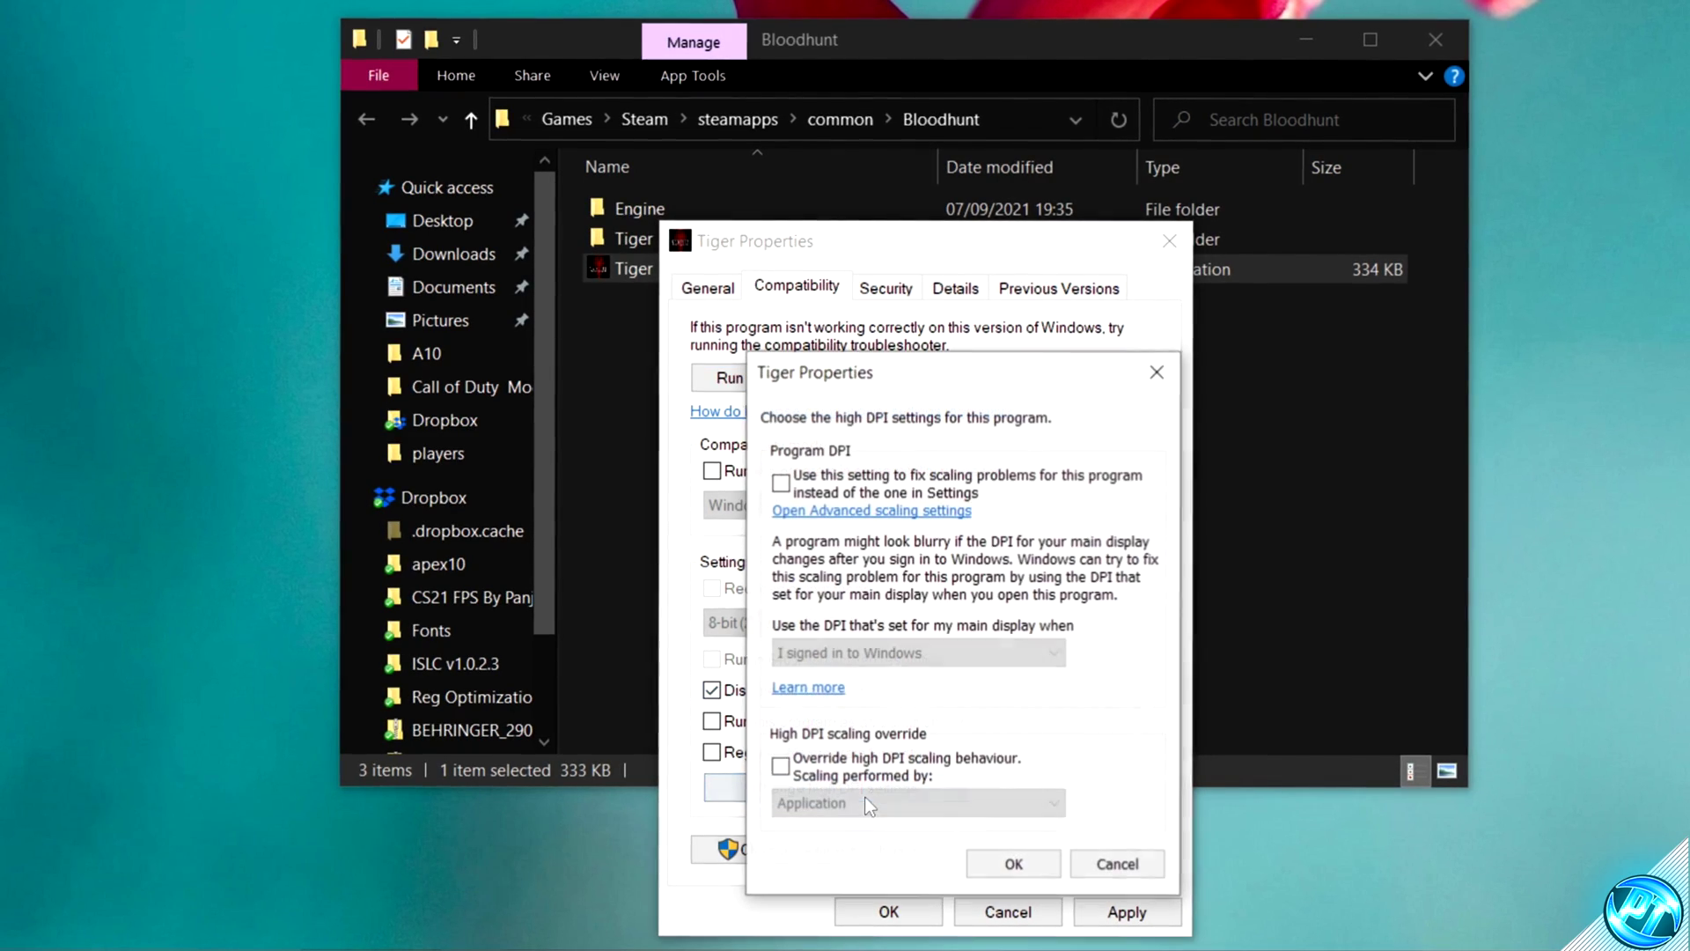
left_click(780, 766)
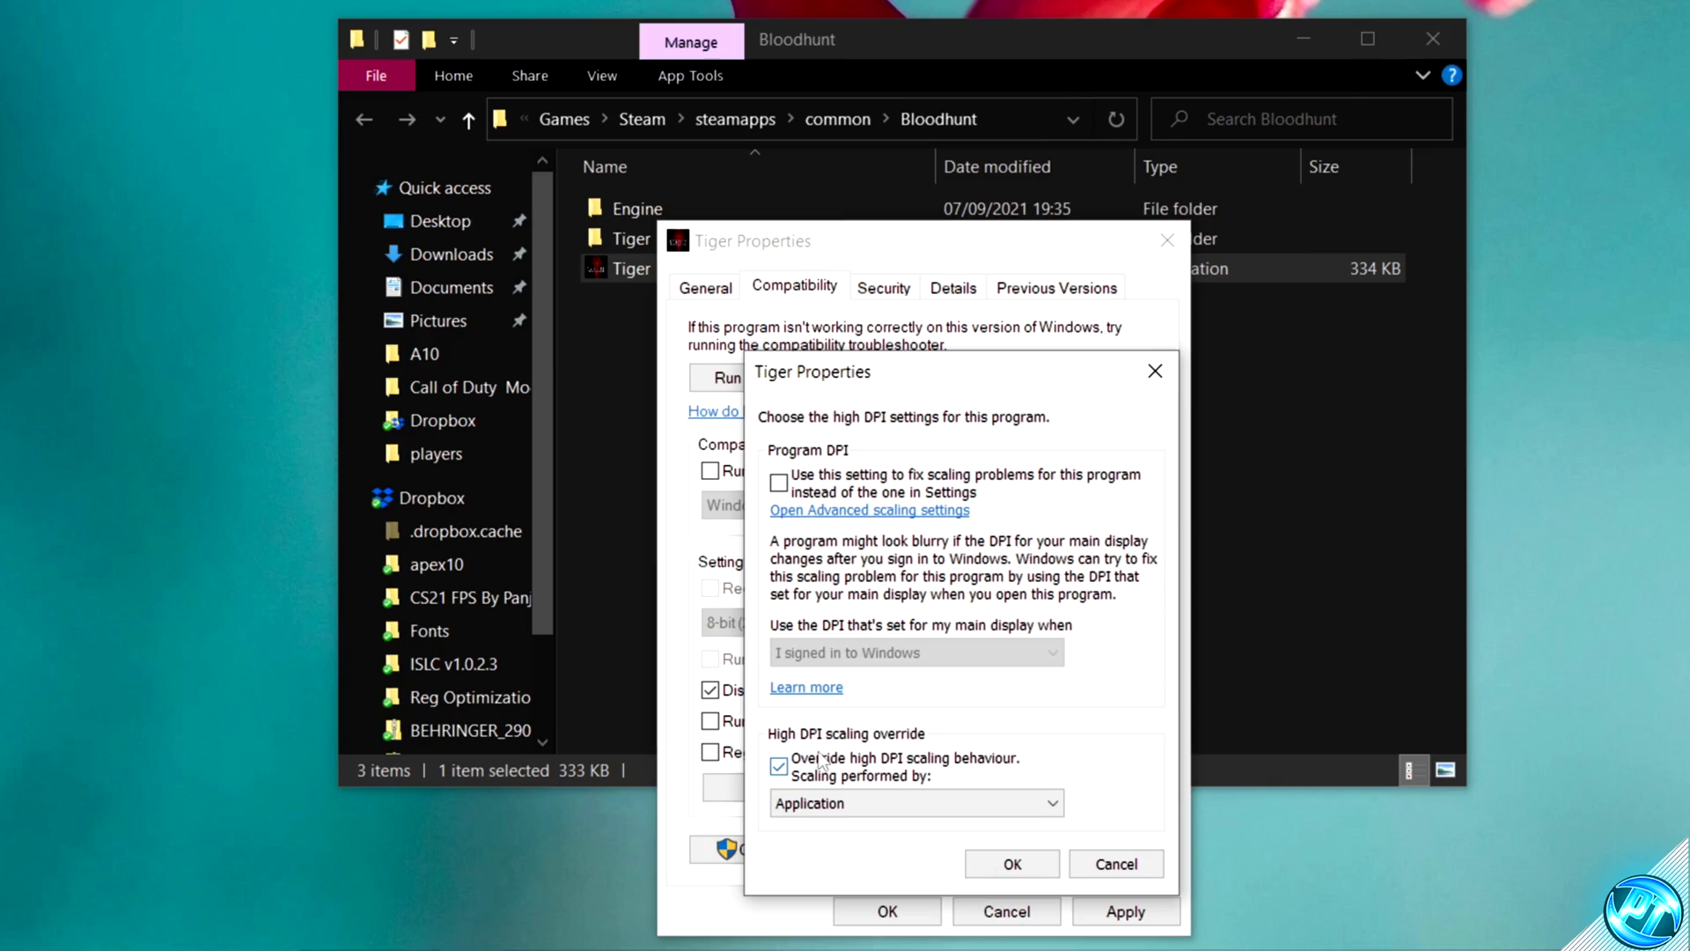
left_click(1012, 864)
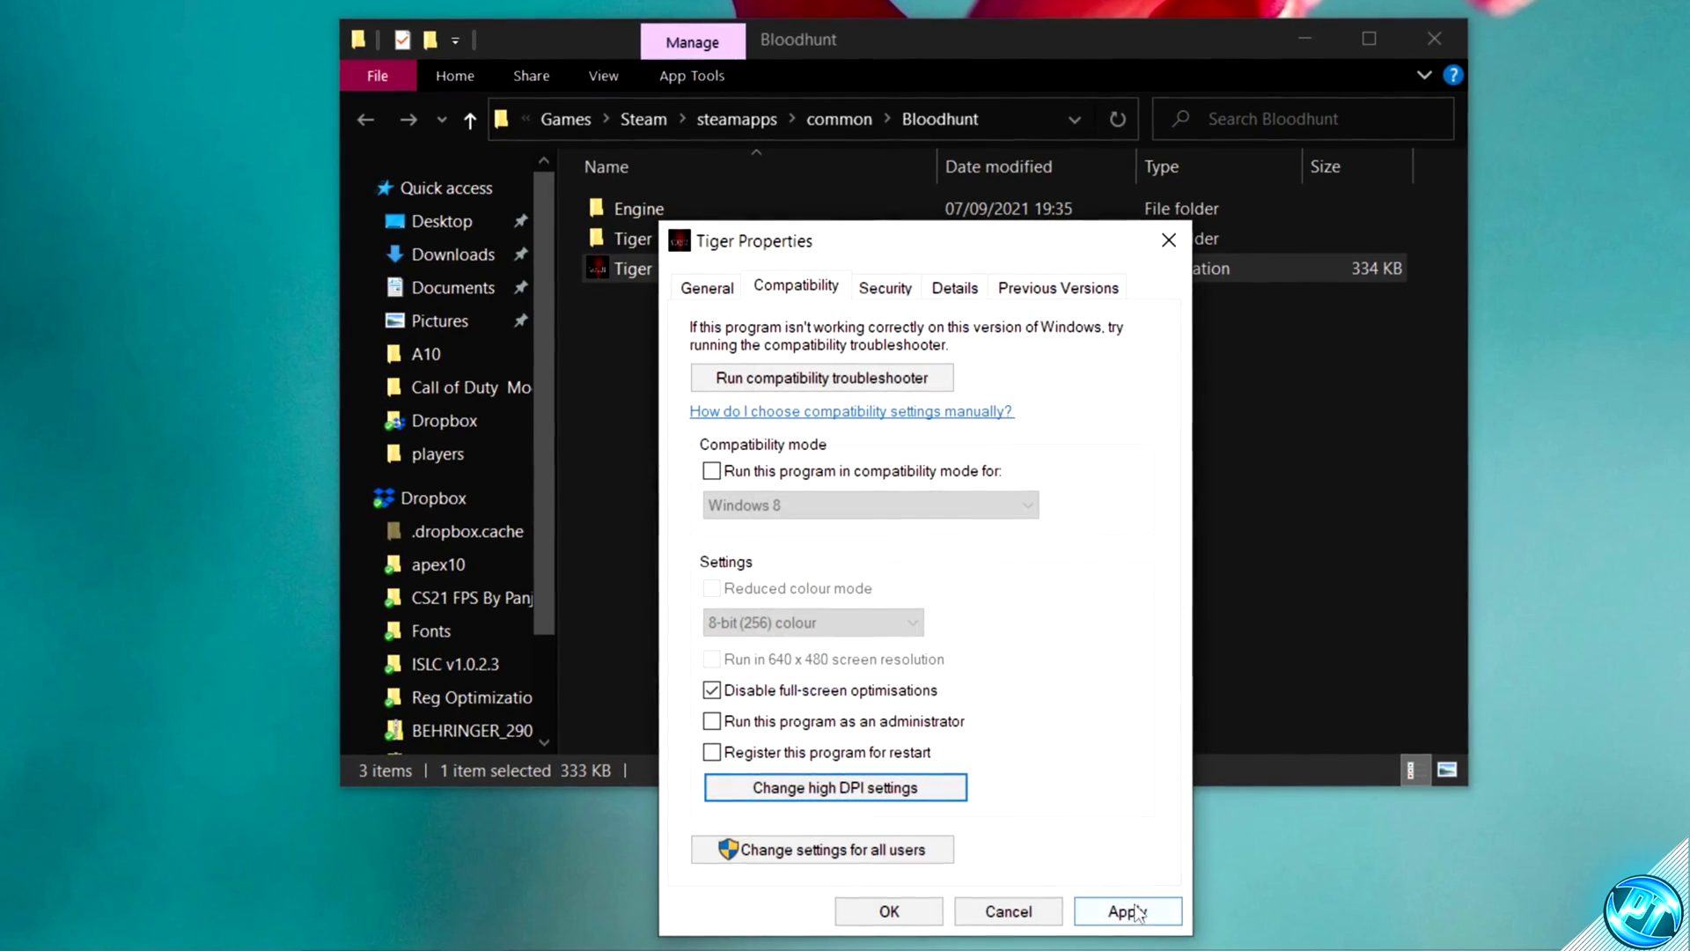
left_click(1129, 911)
left_click(889, 911)
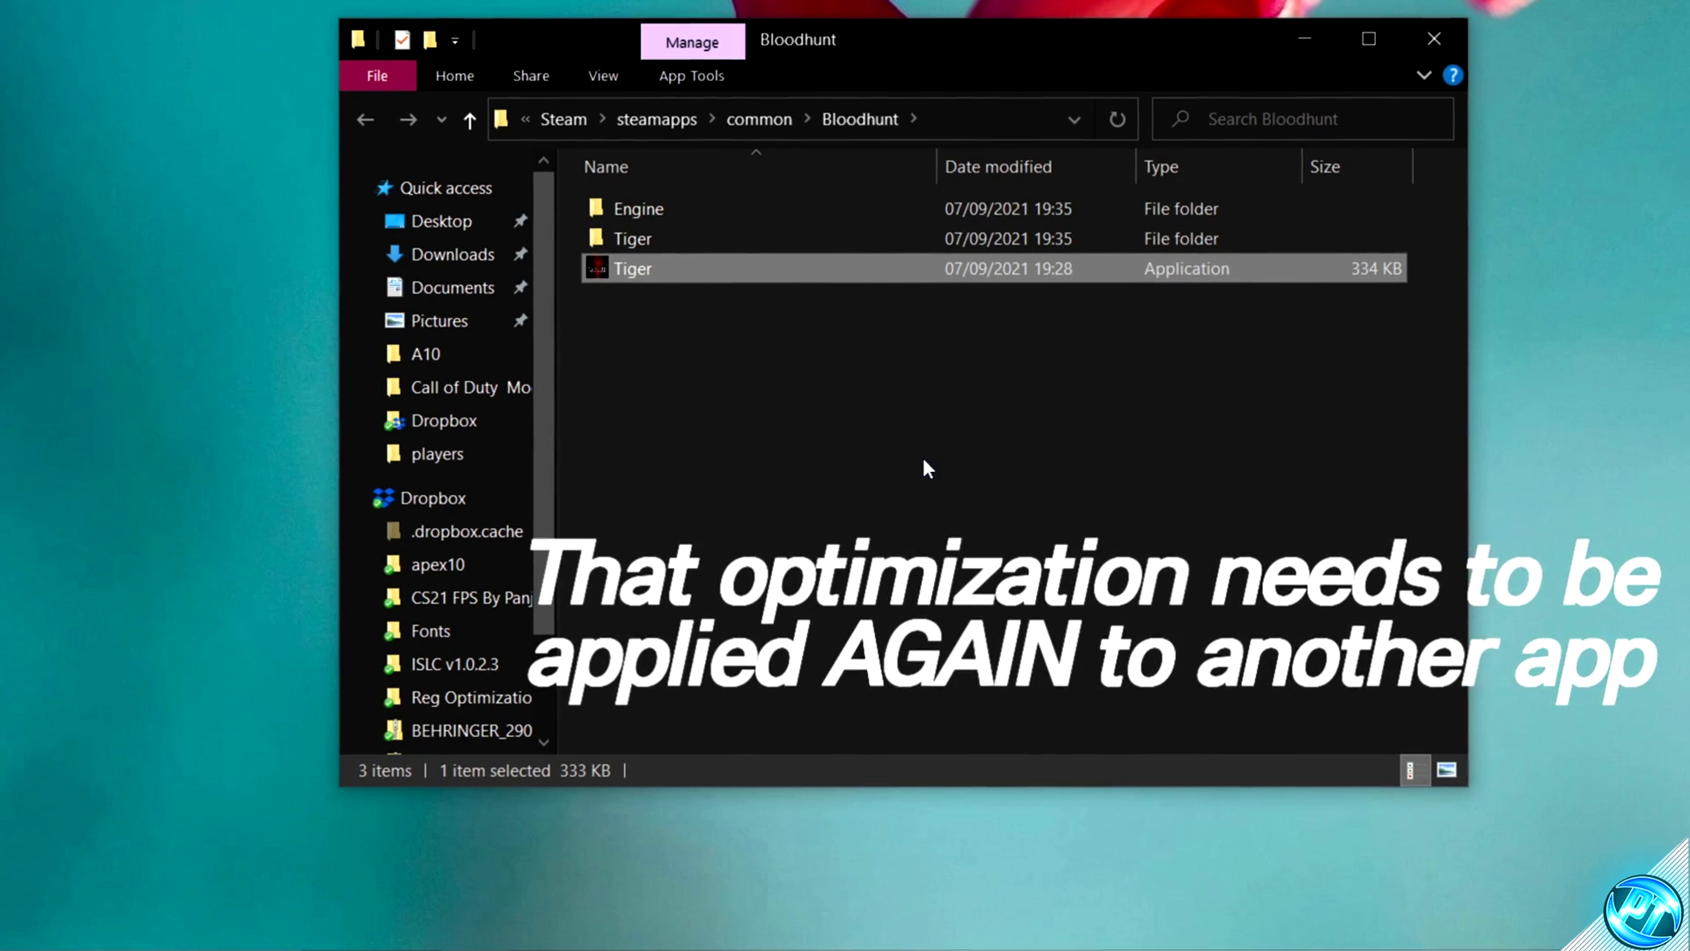
Step: Go to the Tiger\Binaries\Win64 folder and open the properties of the Tiger-Win64-Shipping application
double_click(652, 243)
double_click(652, 211)
left_click(653, 214)
double_click(651, 211)
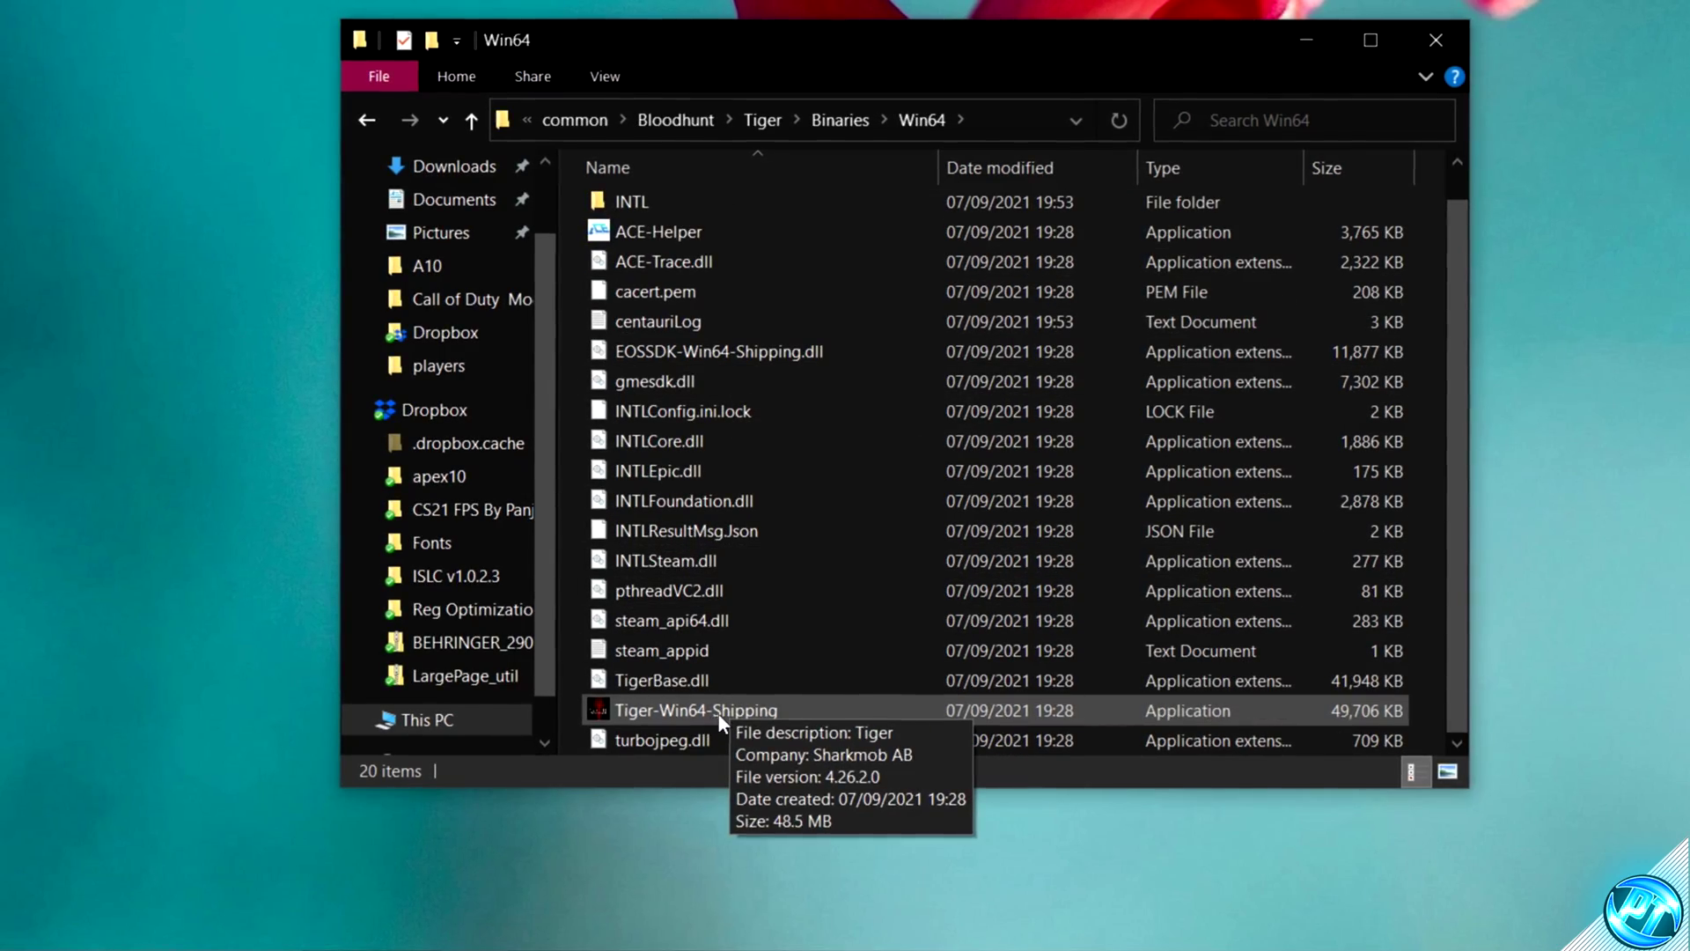
left_click(717, 711)
right_click(717, 711)
left_click(801, 692)
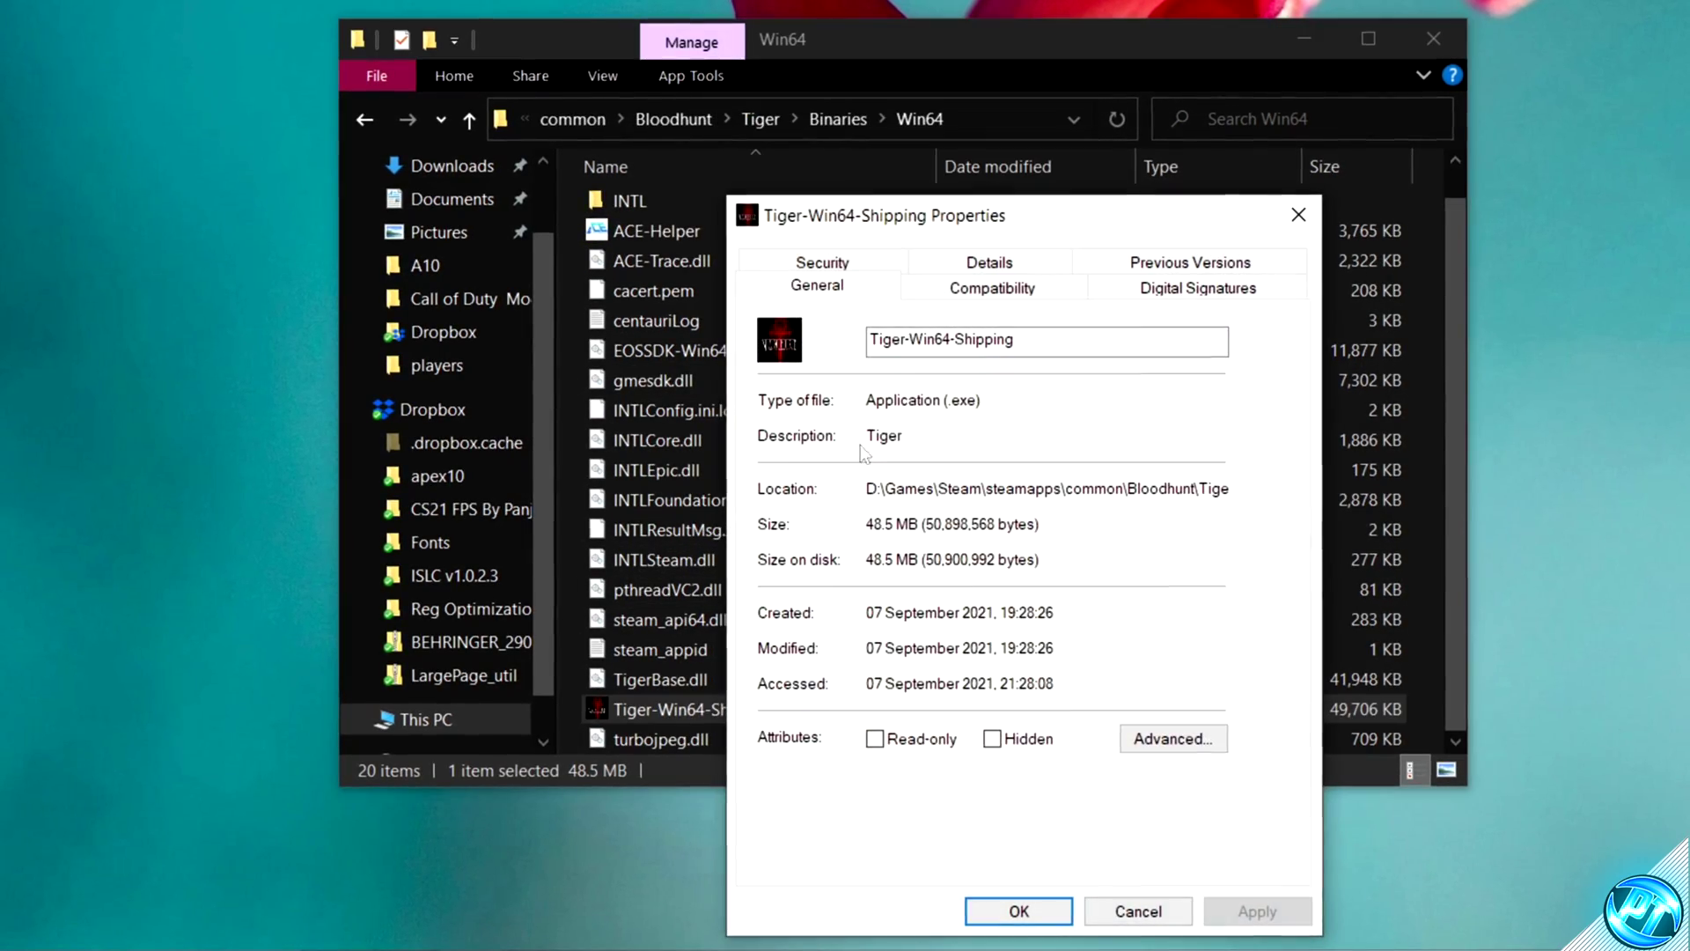
Step: Disable full-screen optimisations for Tiger-Win64-Shipping and override its high DPI scaling behaviour
left_click(994, 285)
left_click(824, 691)
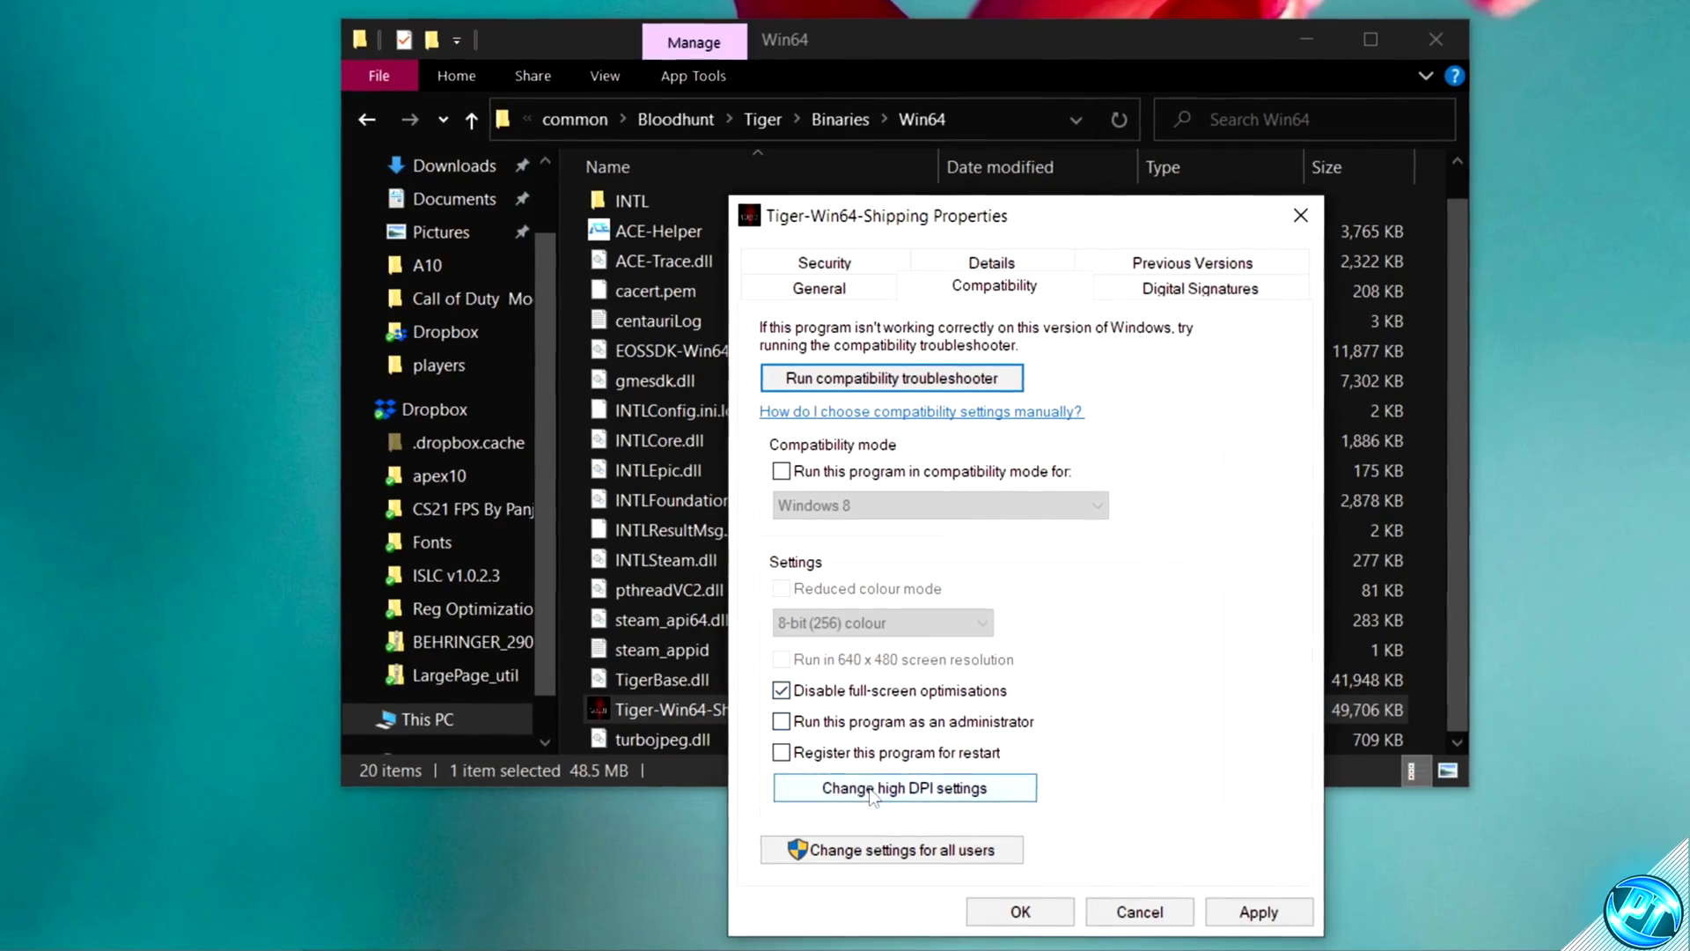
left_click(905, 788)
left_click(884, 742)
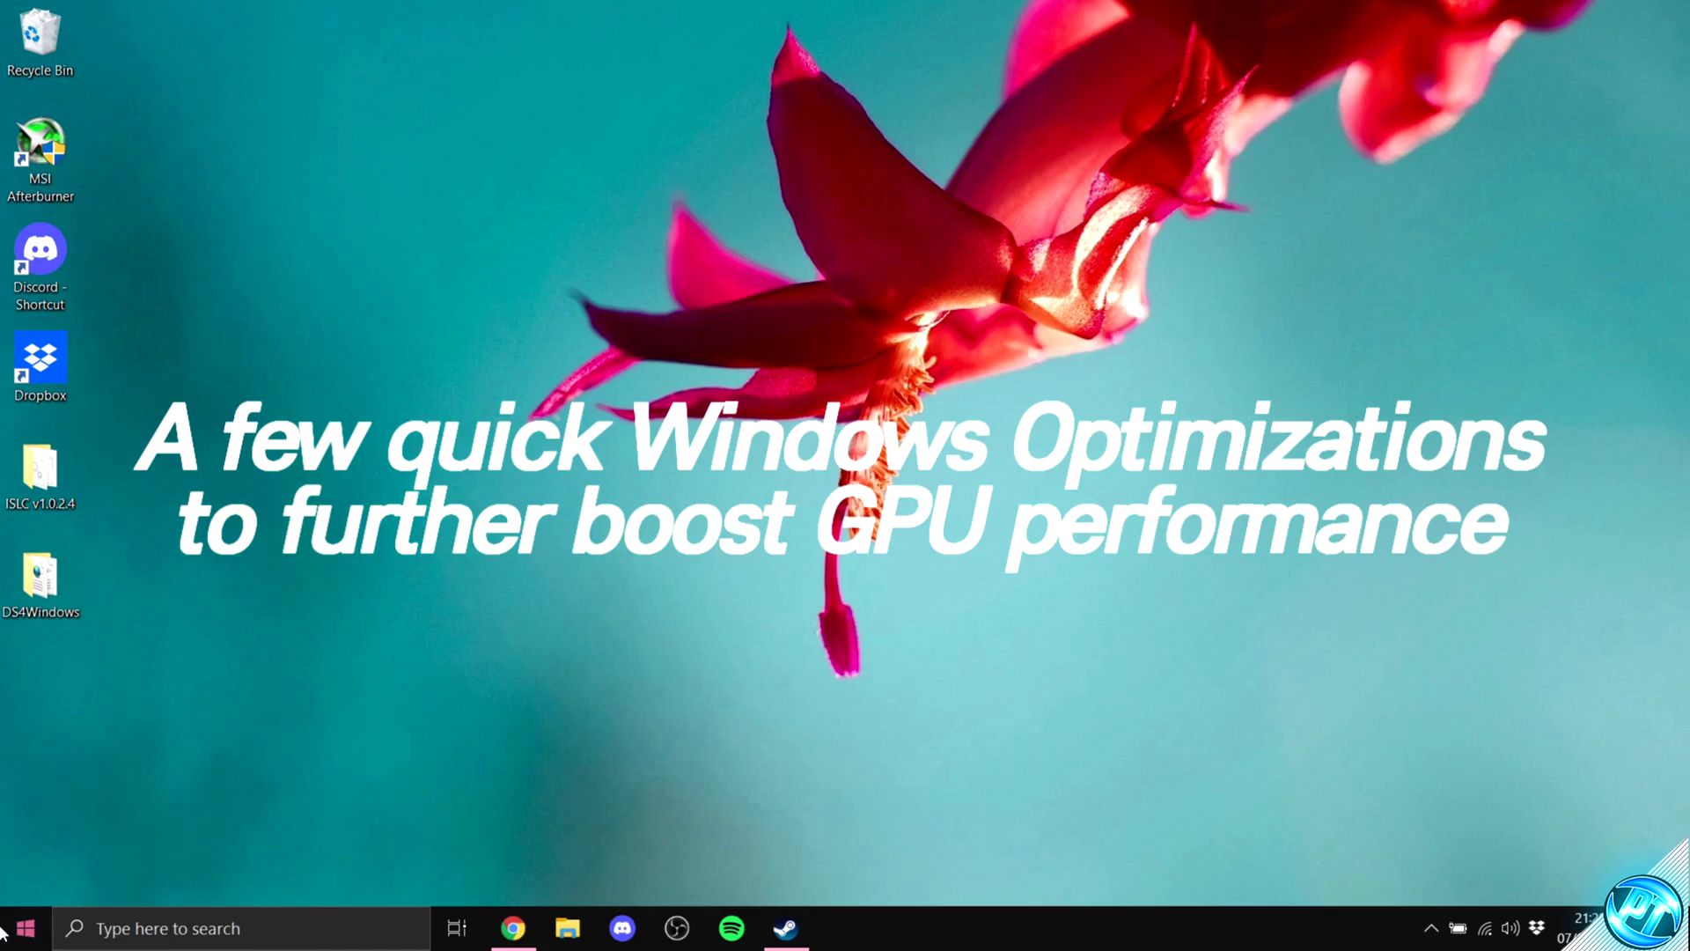
Step: Check the Game Mode and Xbox Game Bar states in Windows Settings, and close the window
key("super")
type("game mode")
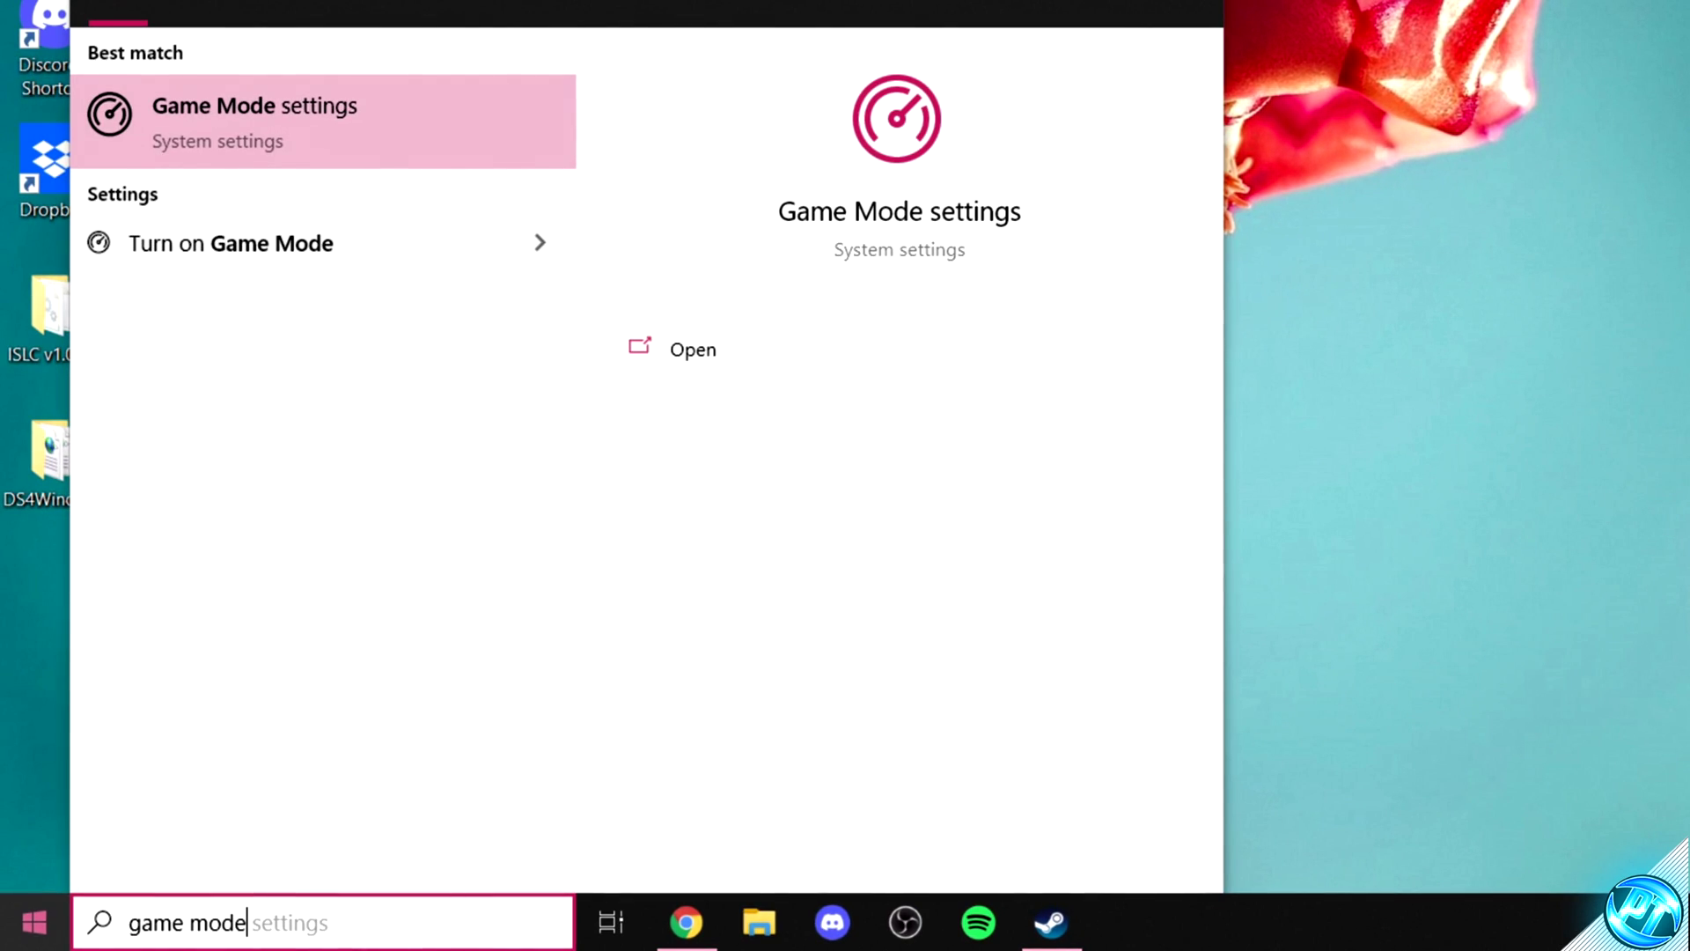
key("Return")
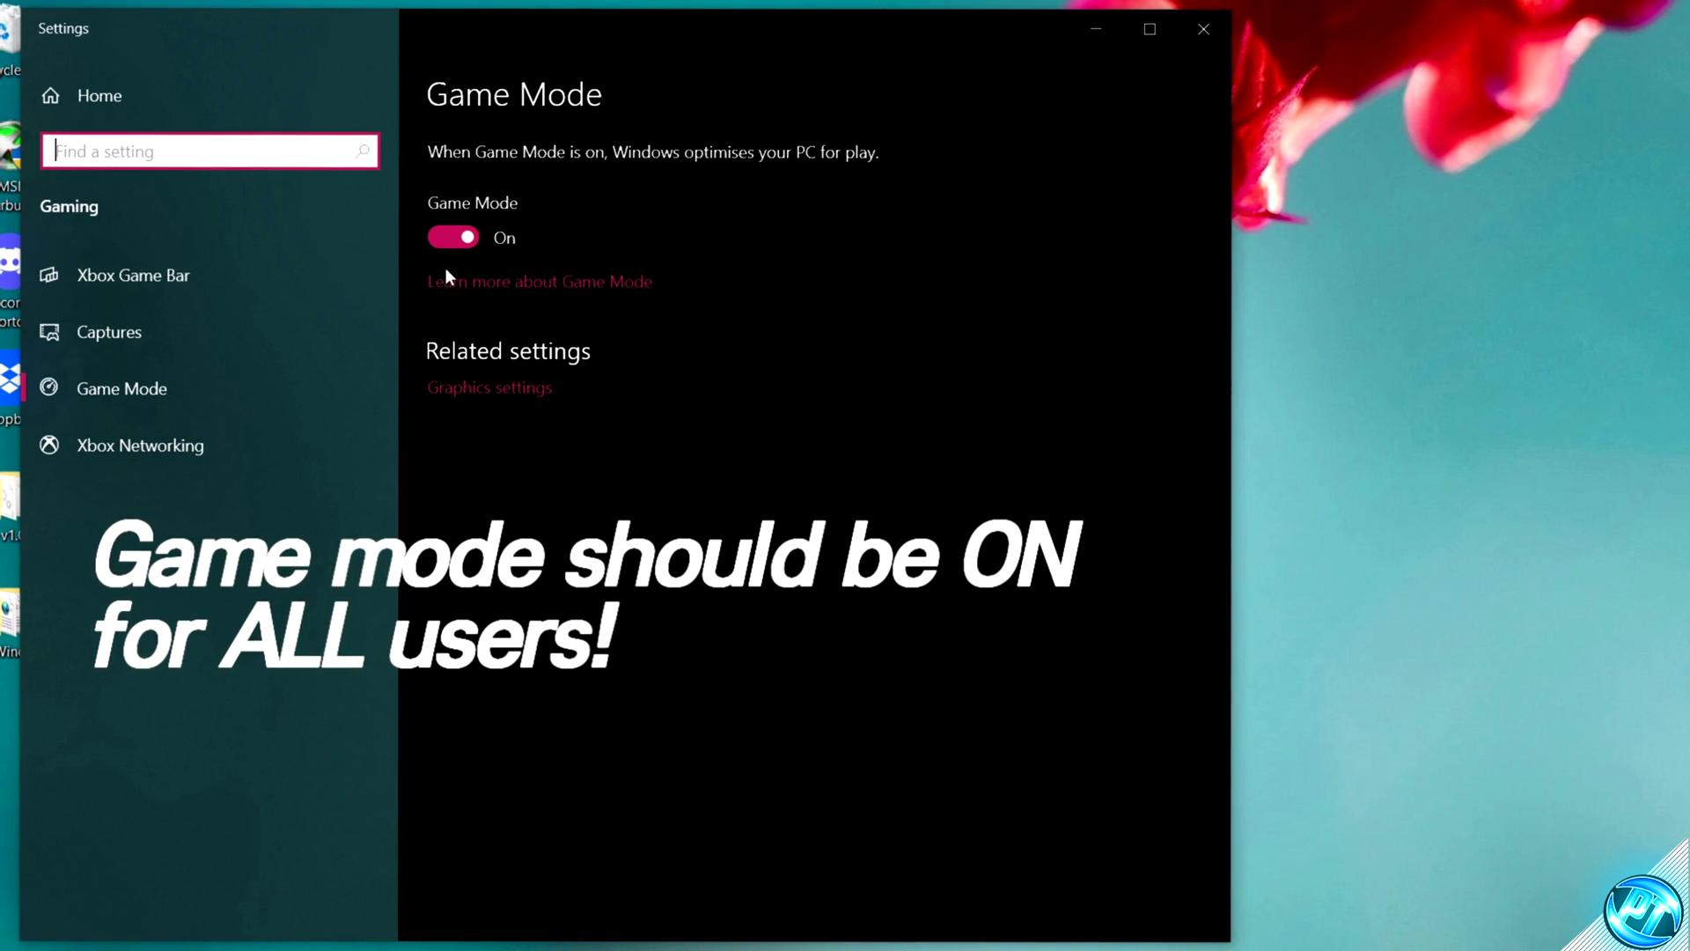
left_click(237, 275)
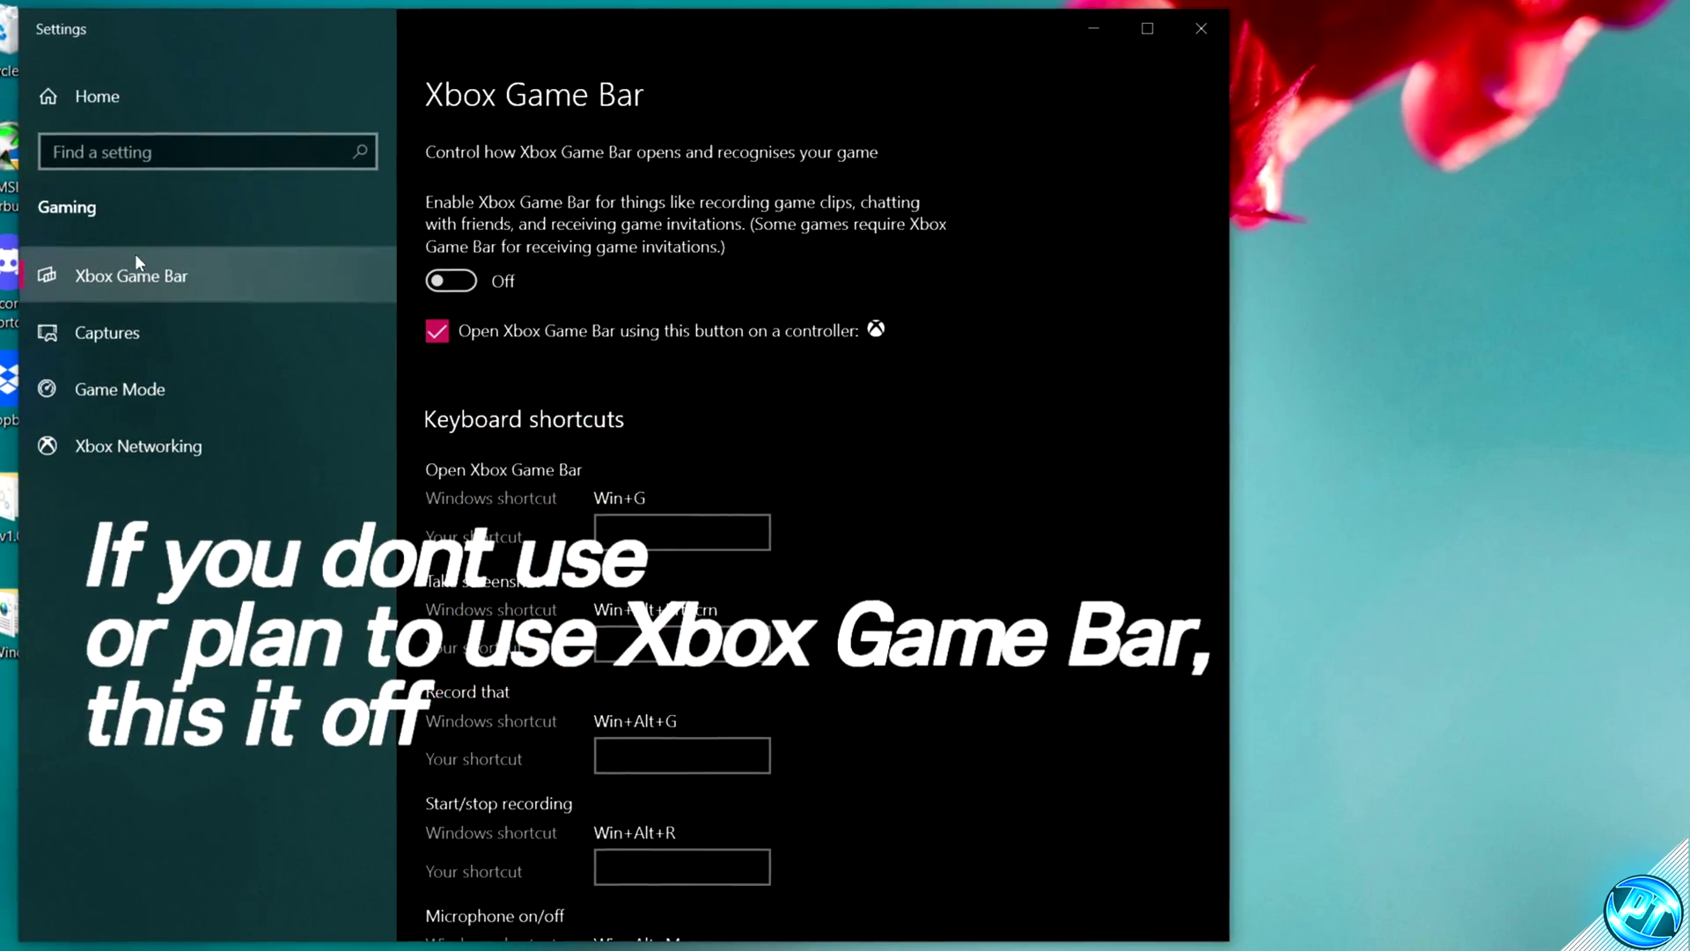
left_click(1204, 30)
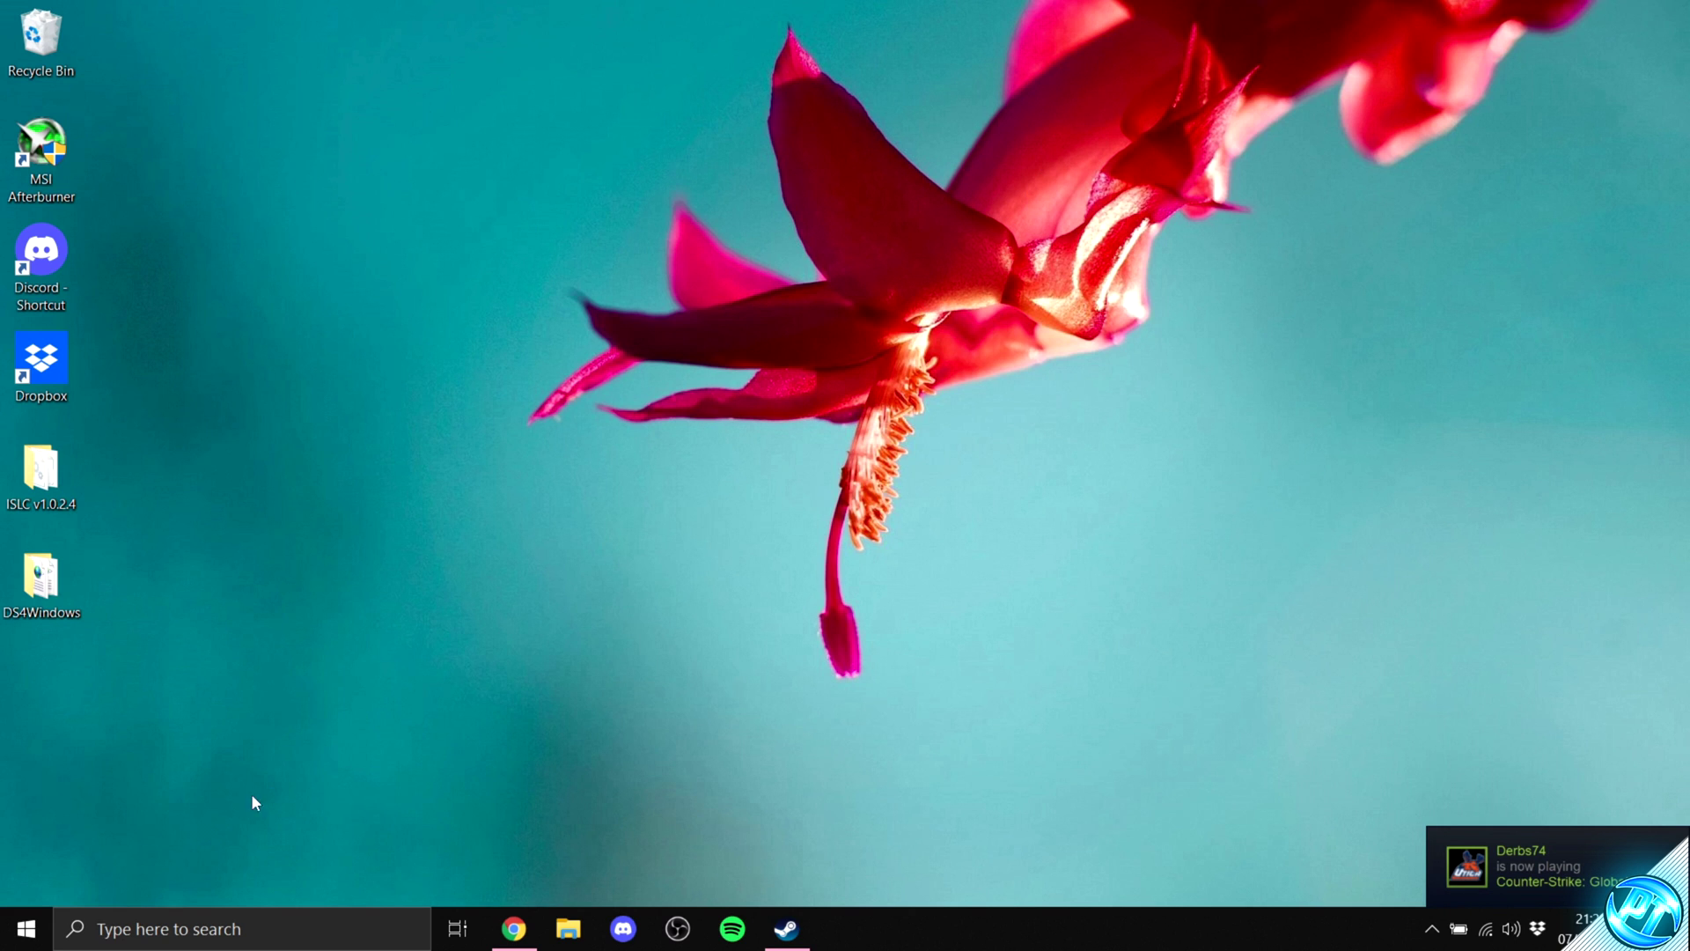
Step: Check hardware-accelerated GPU scheduling and the graphics performance preferences in Windows Graphics settings, and switch back to Steam
left_click(27, 928)
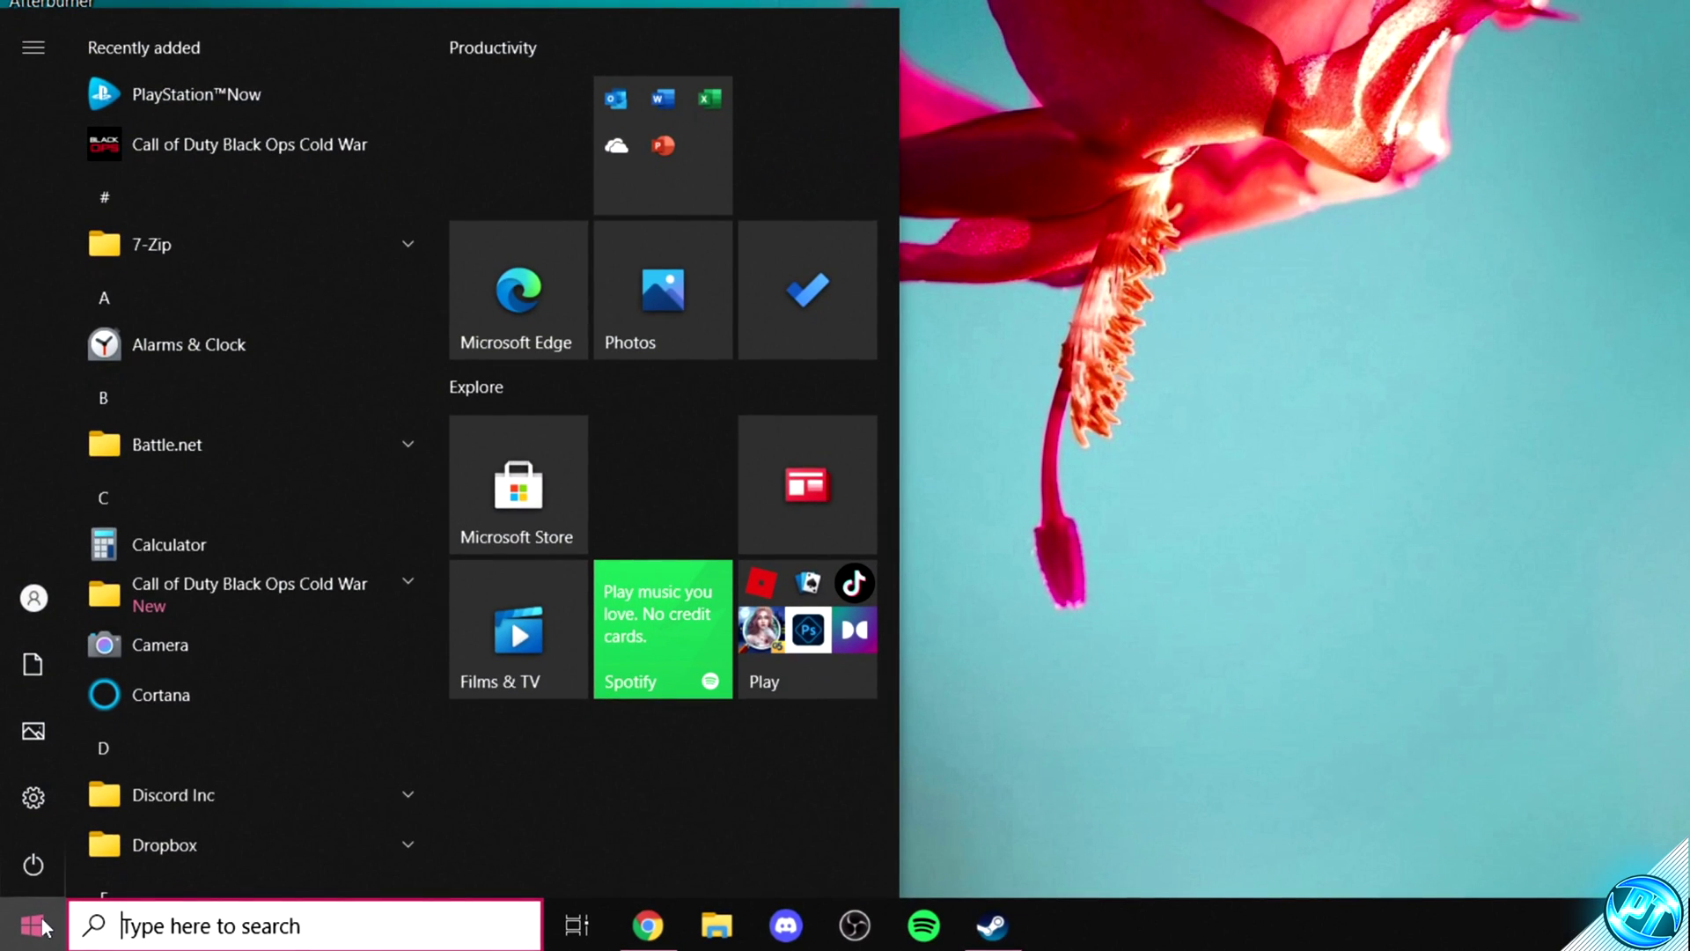
type("gpu settings")
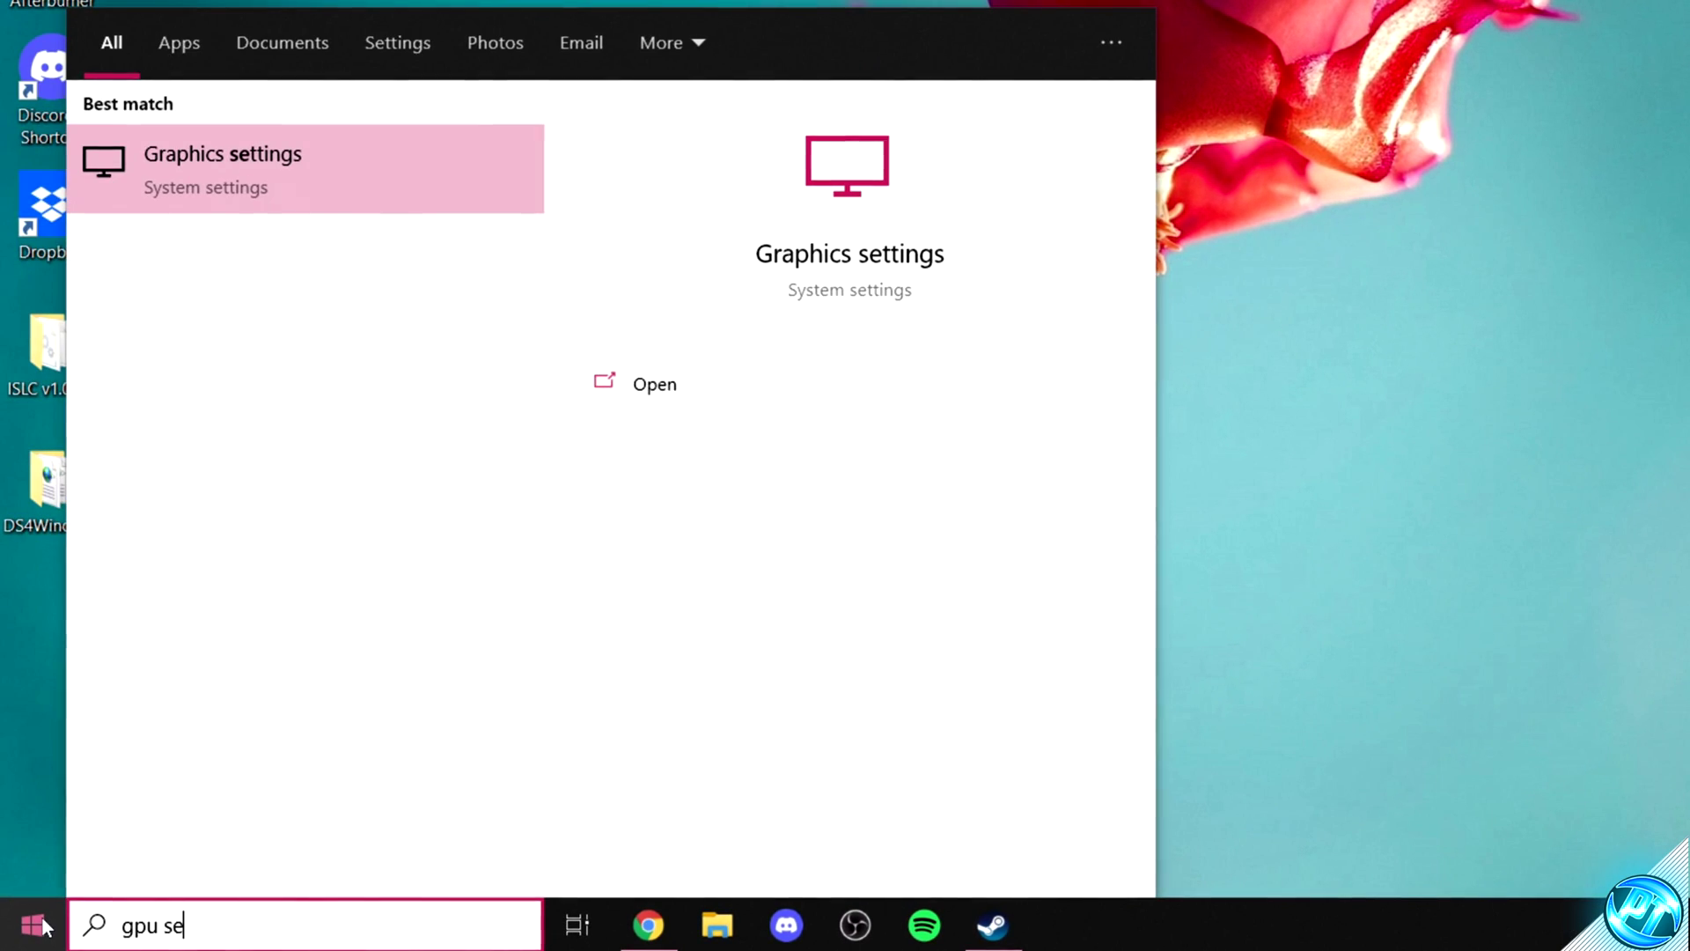
left_click(422, 181)
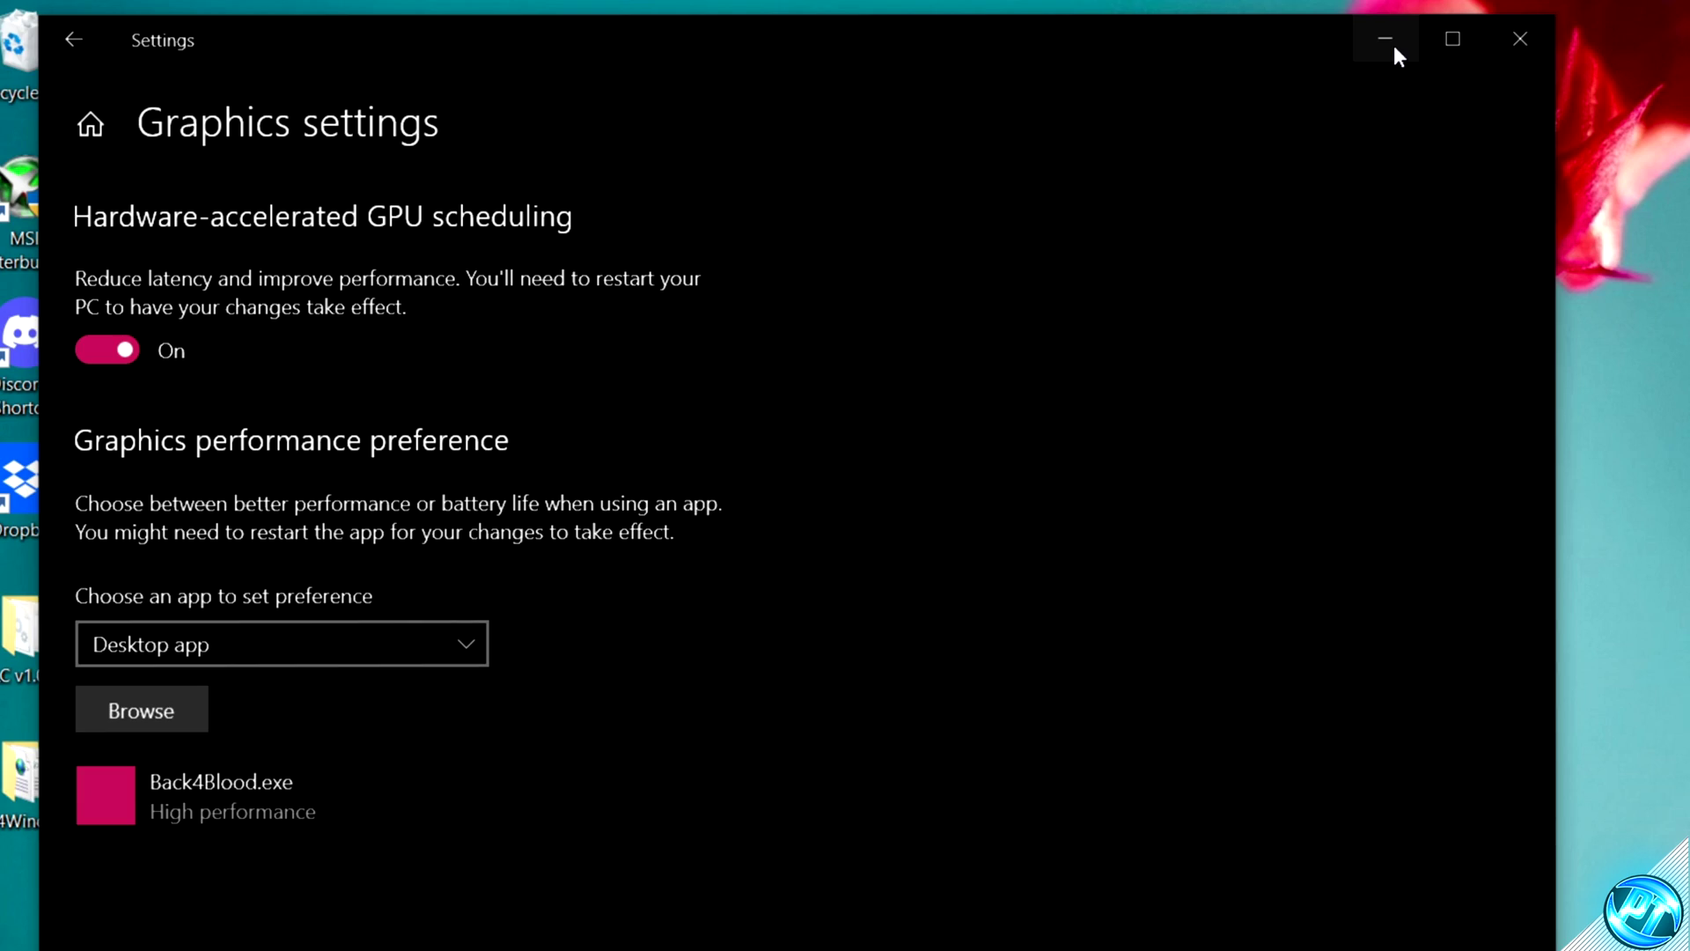
left_click(1394, 49)
left_click(791, 932)
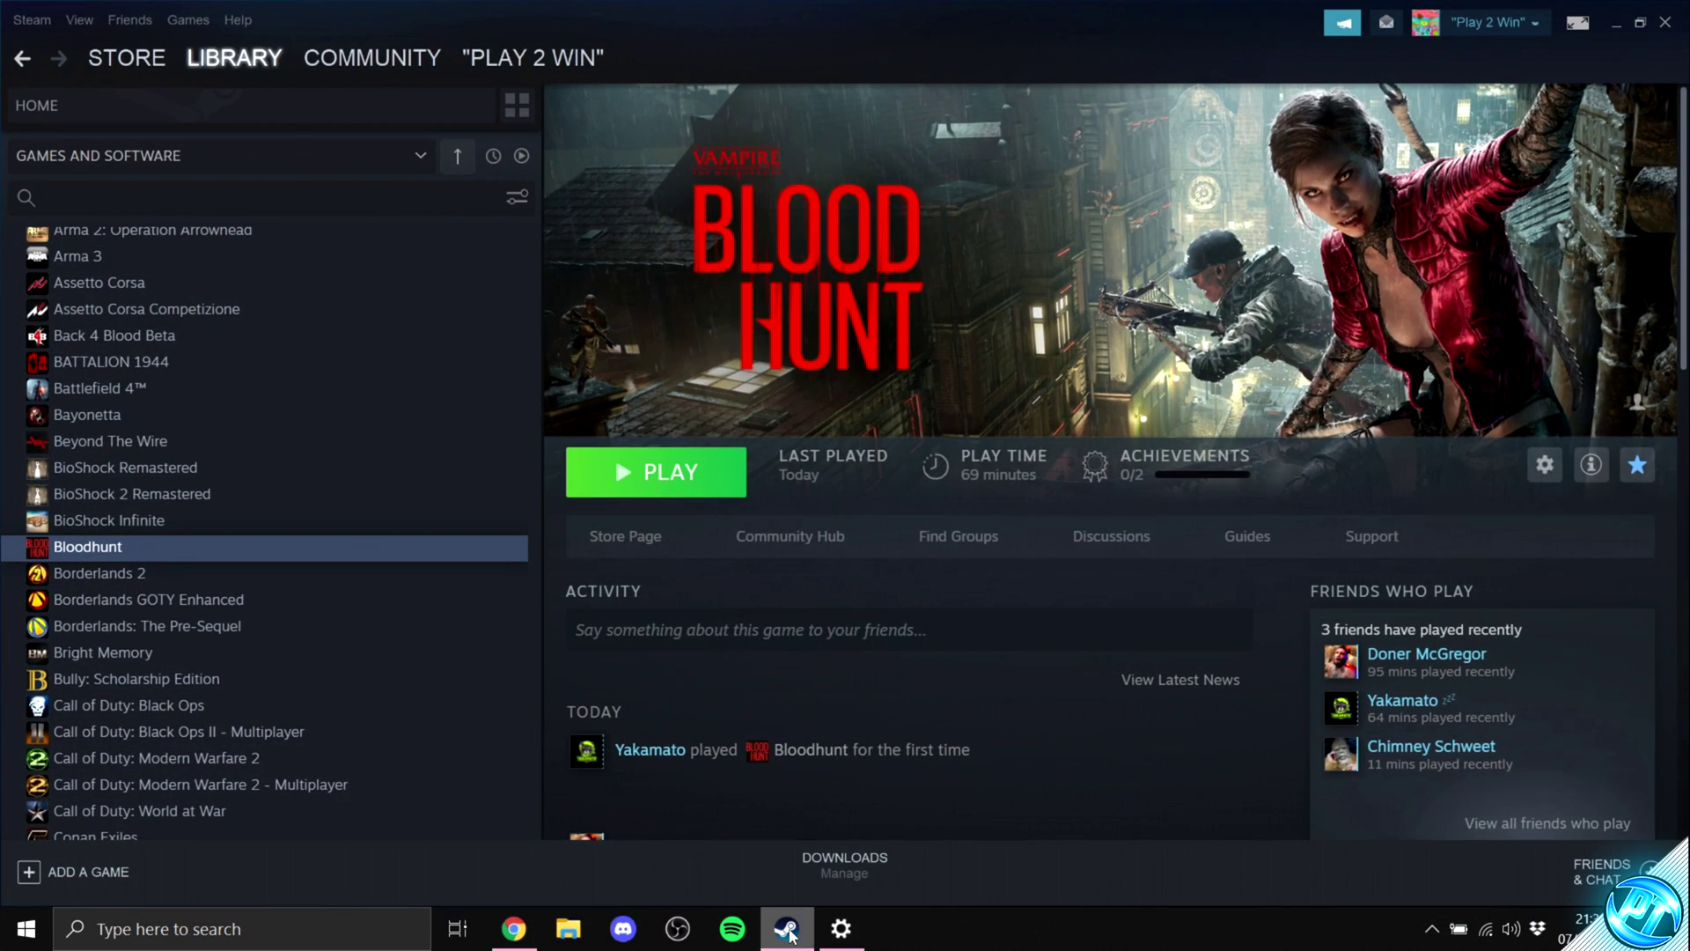
Step: Browse Bloodhunt's local files from Steam, copy the path of its installation folder, and leave the folder window
right_click(317, 553)
left_click(393, 686)
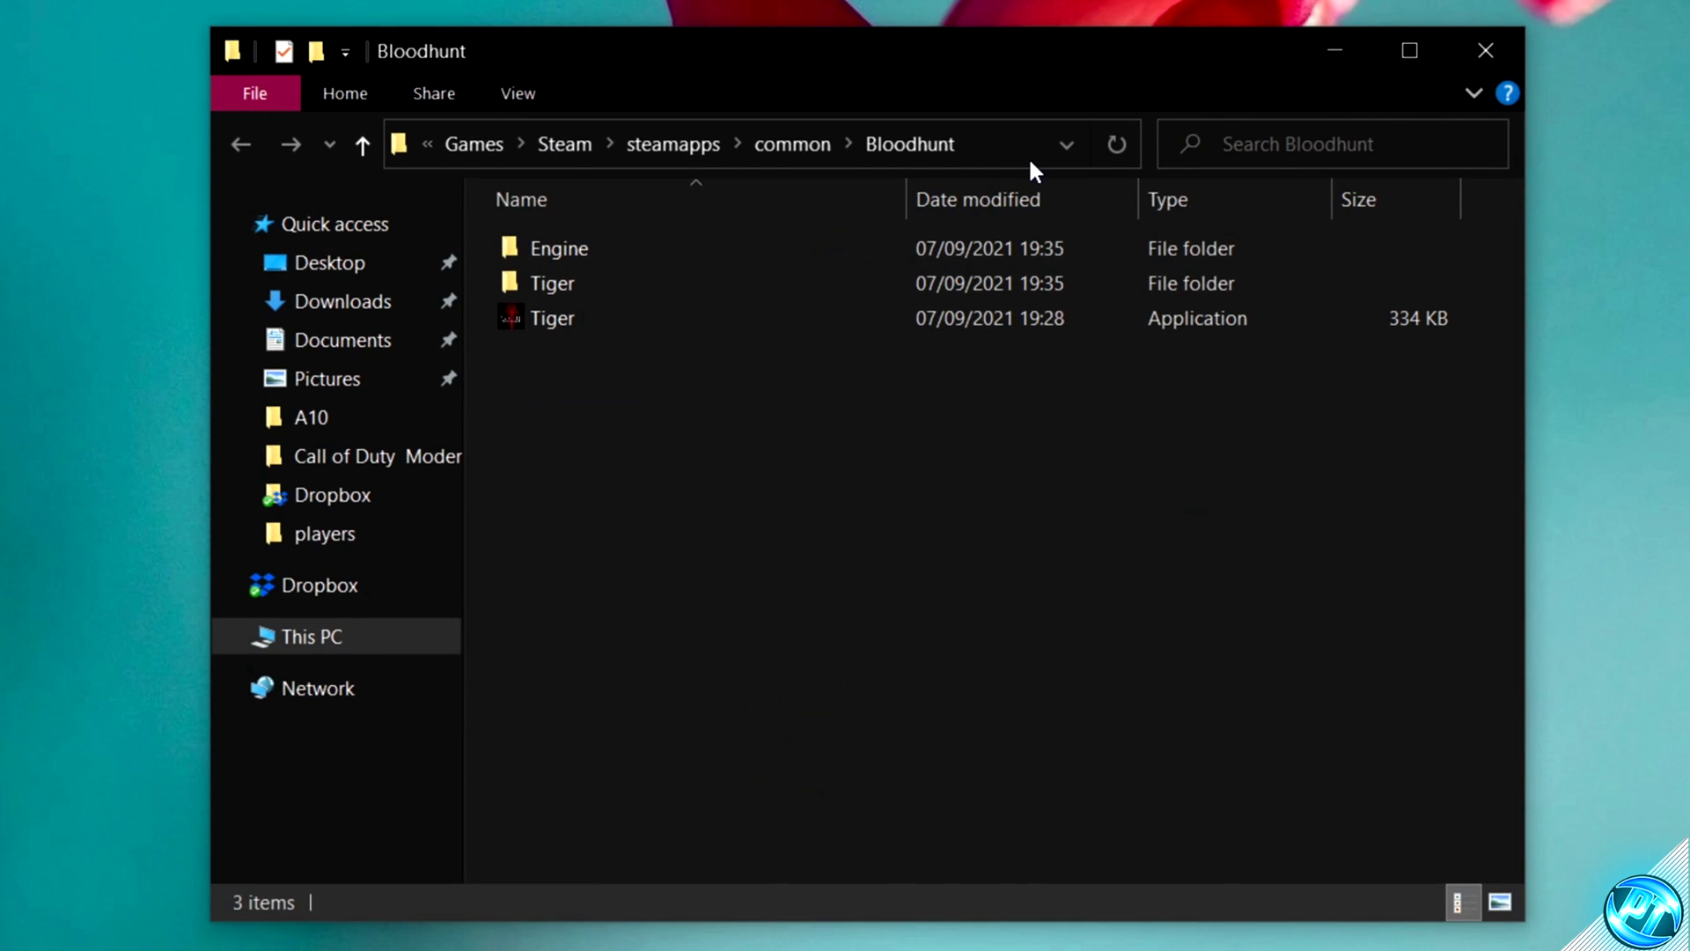
left_click(1019, 146)
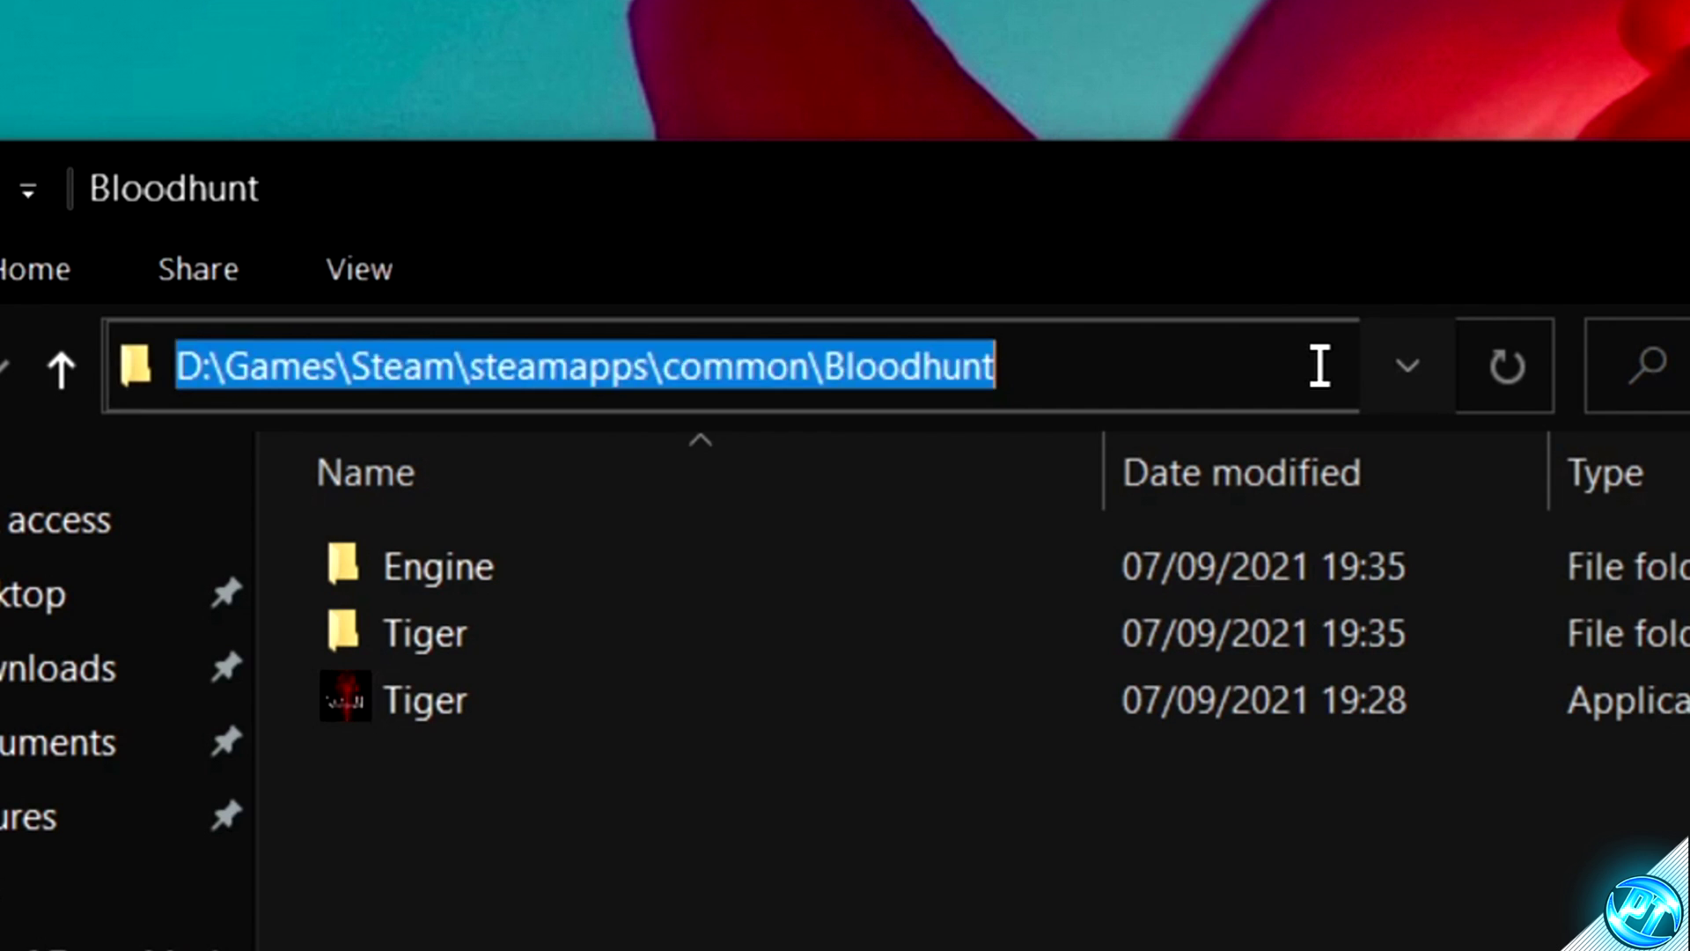
left_click(987, 146)
left_click_drag(948, 146, 756, 134)
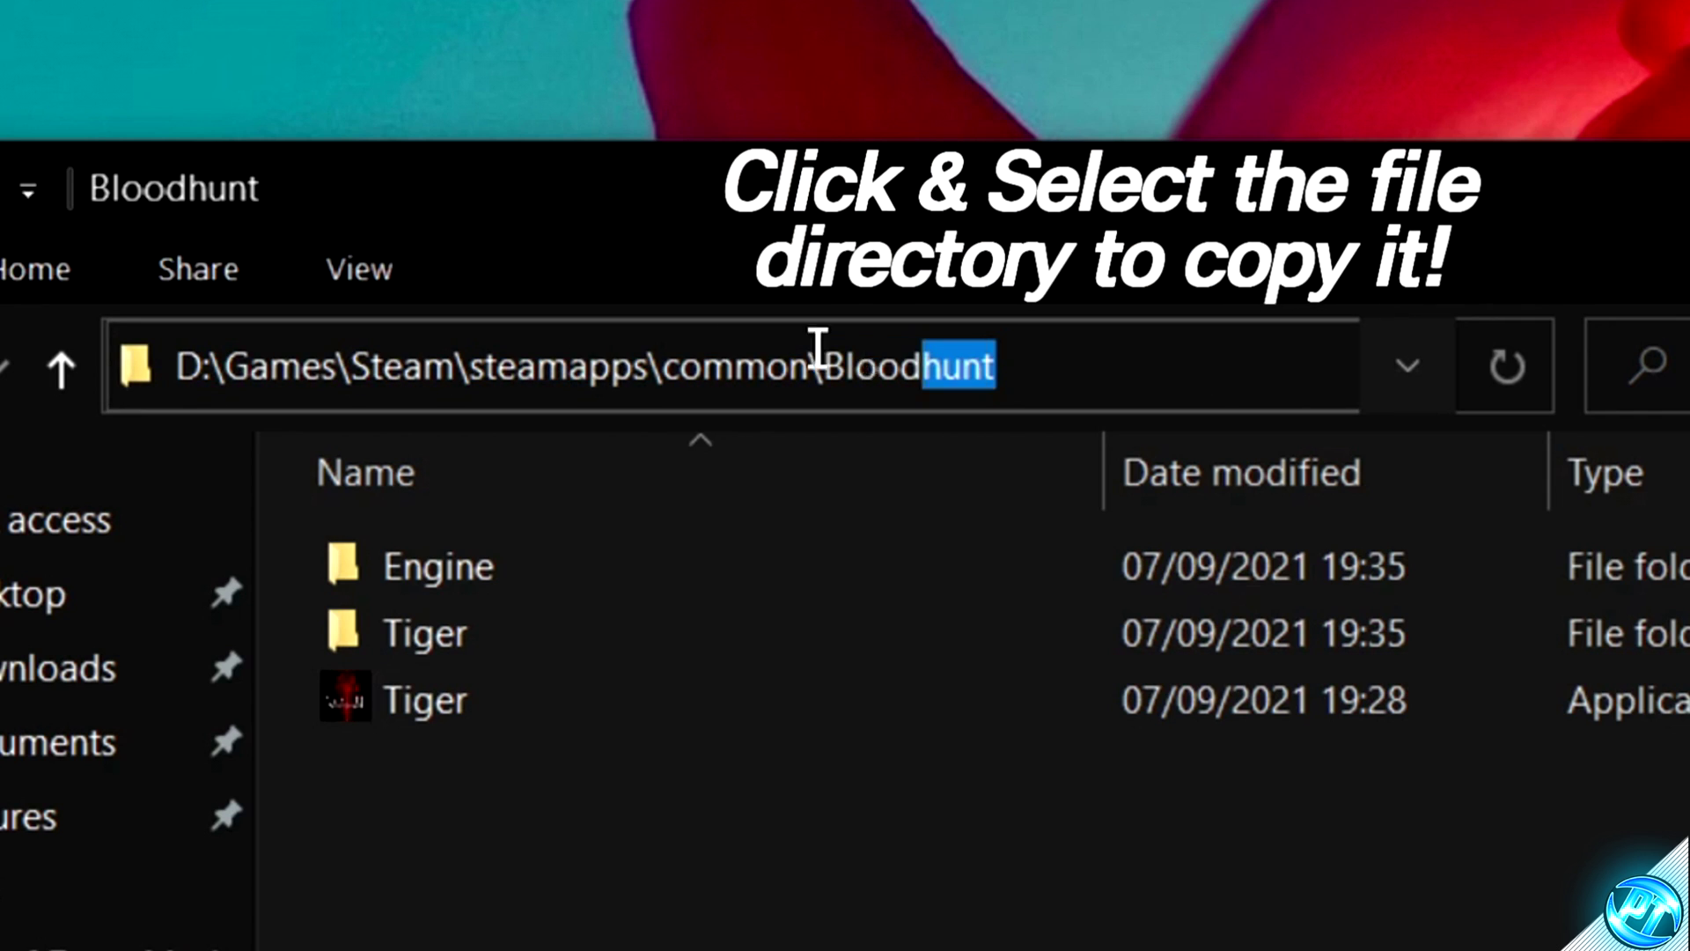
left_click_drag(819, 347, 174, 365)
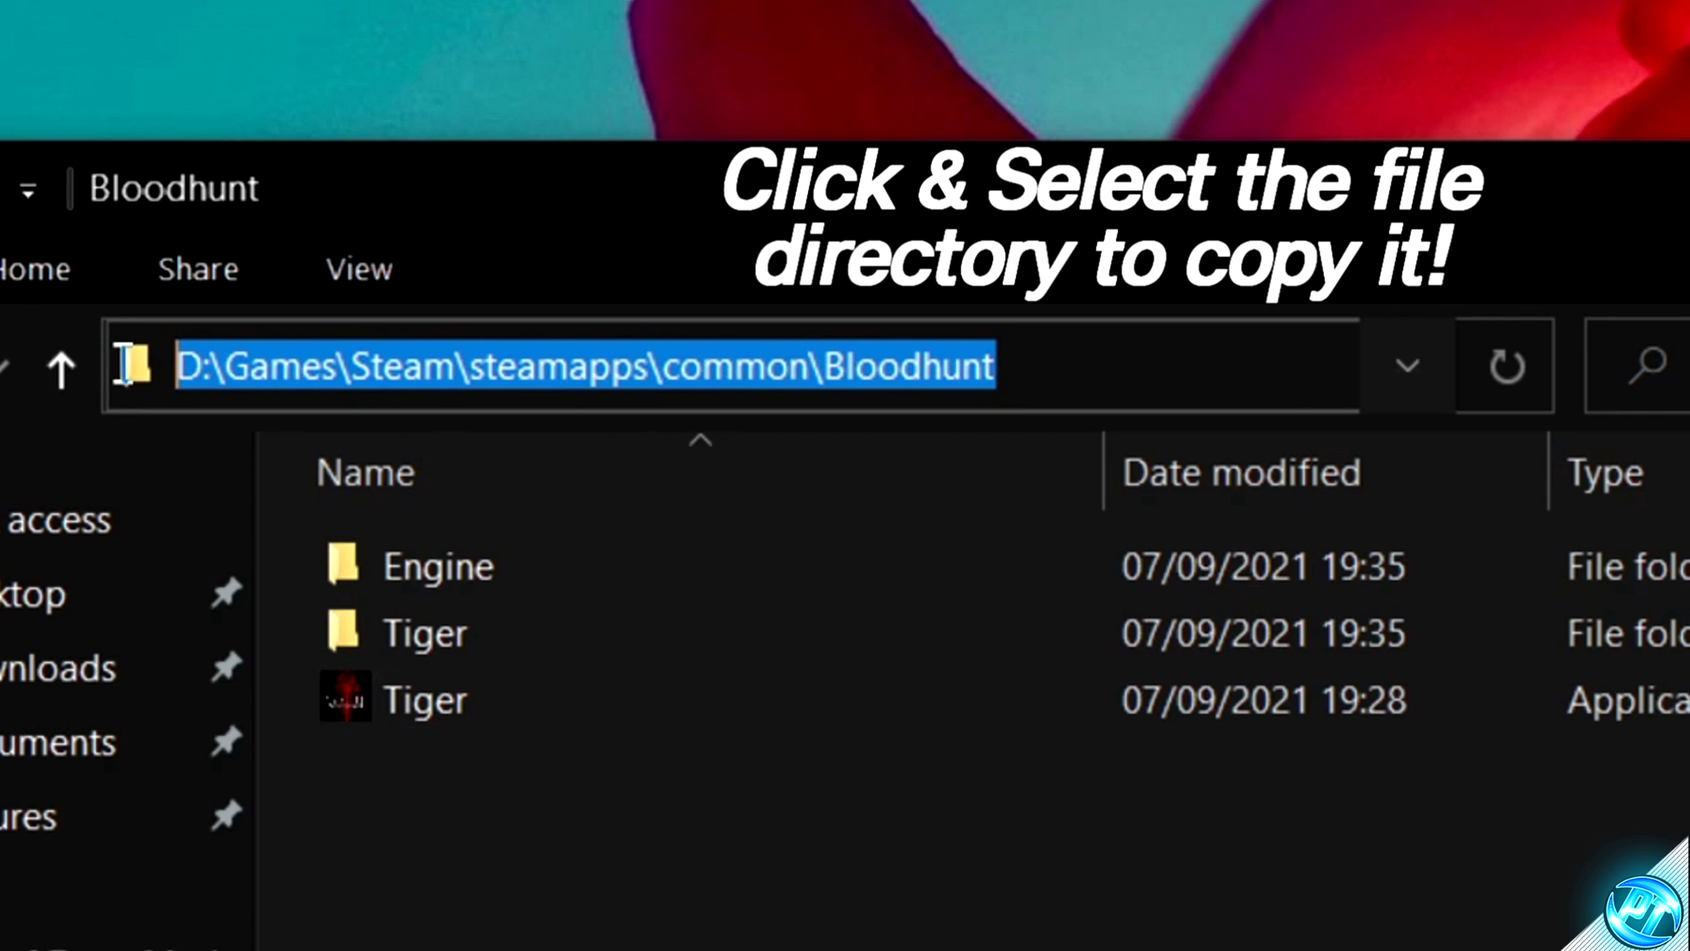
right_click(260, 368)
left_click(393, 541)
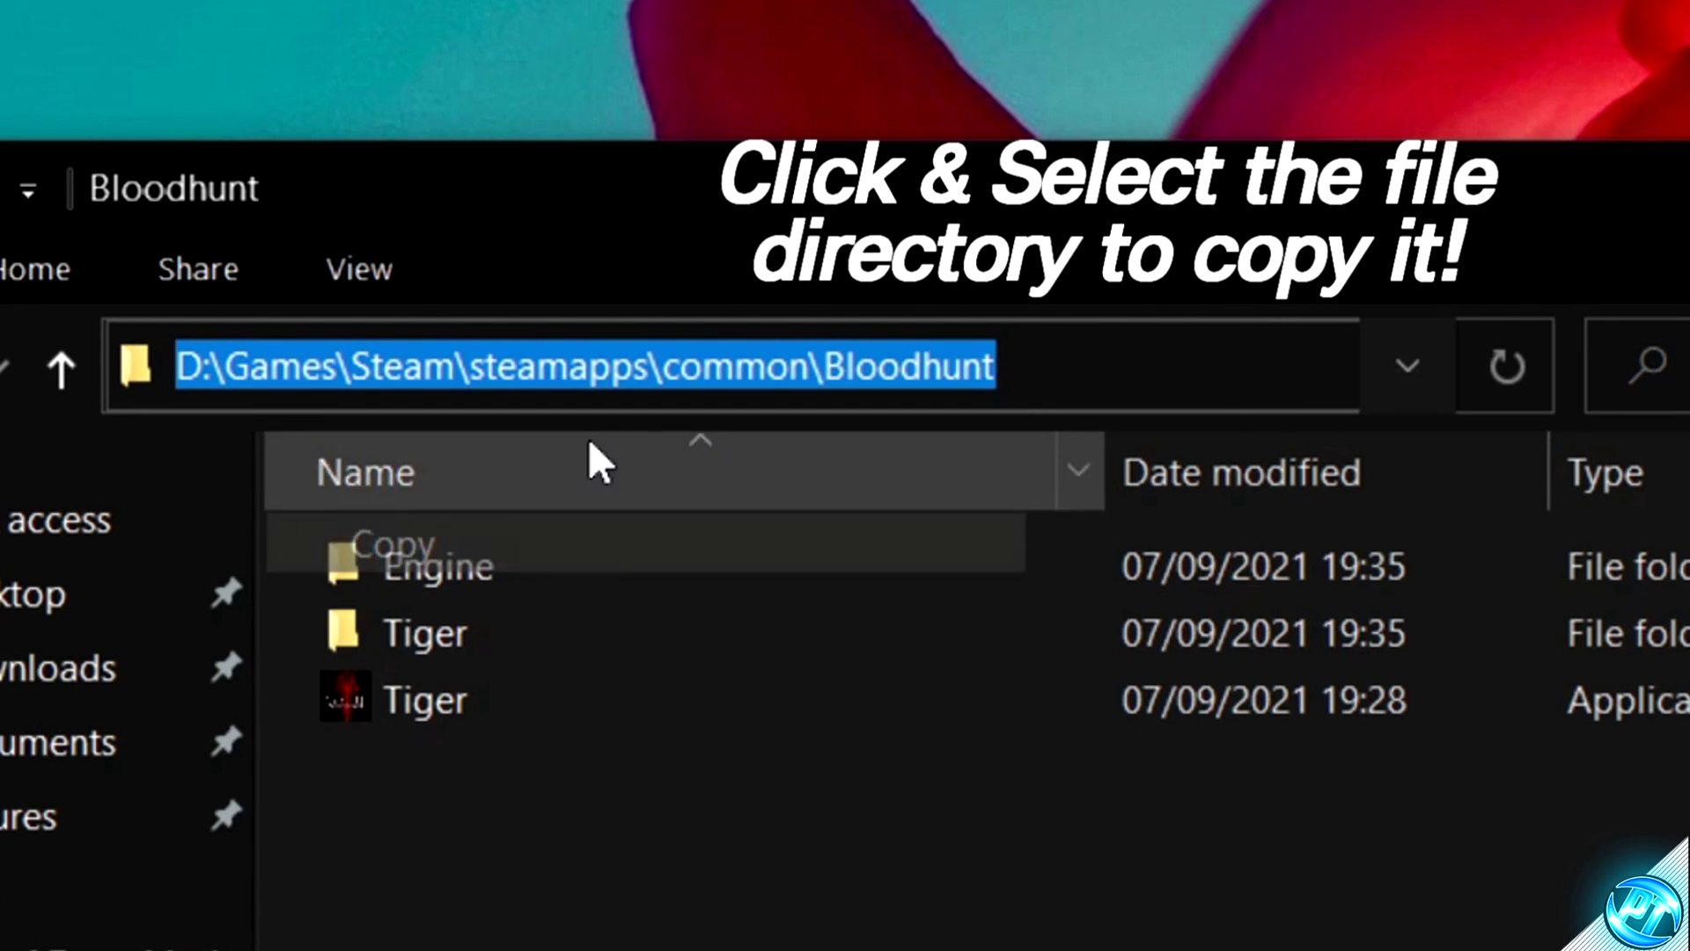
left_click(1329, 180)
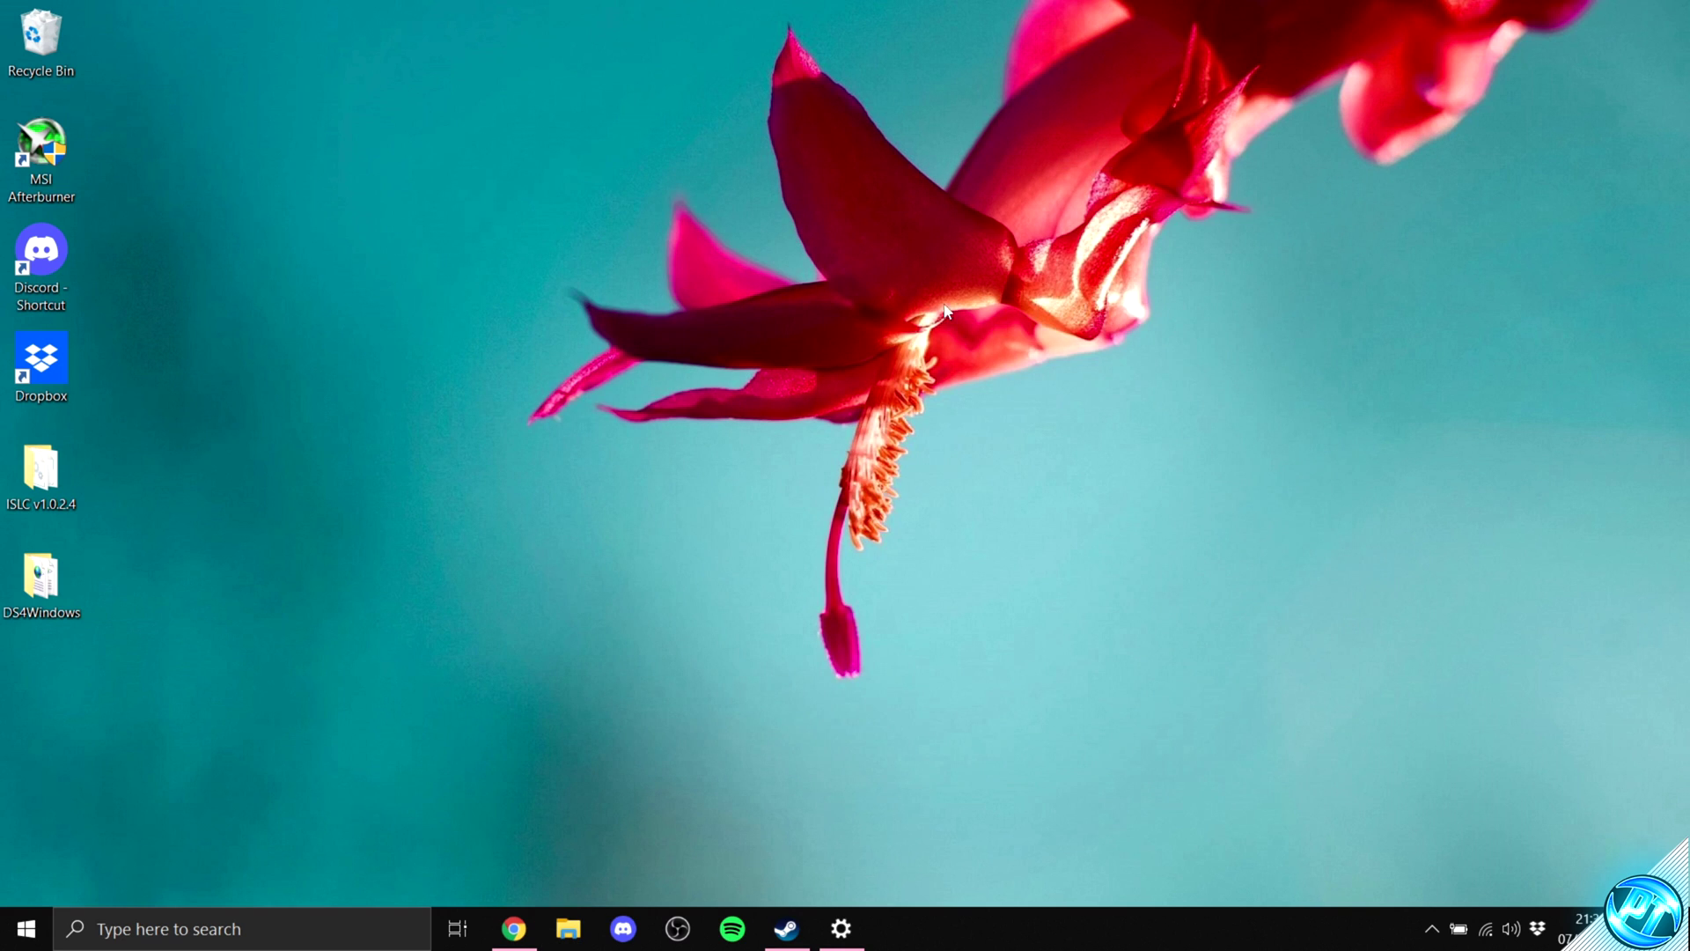
Step: Return to Windows Graphics settings, browse for a desktop app, and go to the copied D:\Games\Steam\steamapps\common\Bloodhunt path
left_click(841, 928)
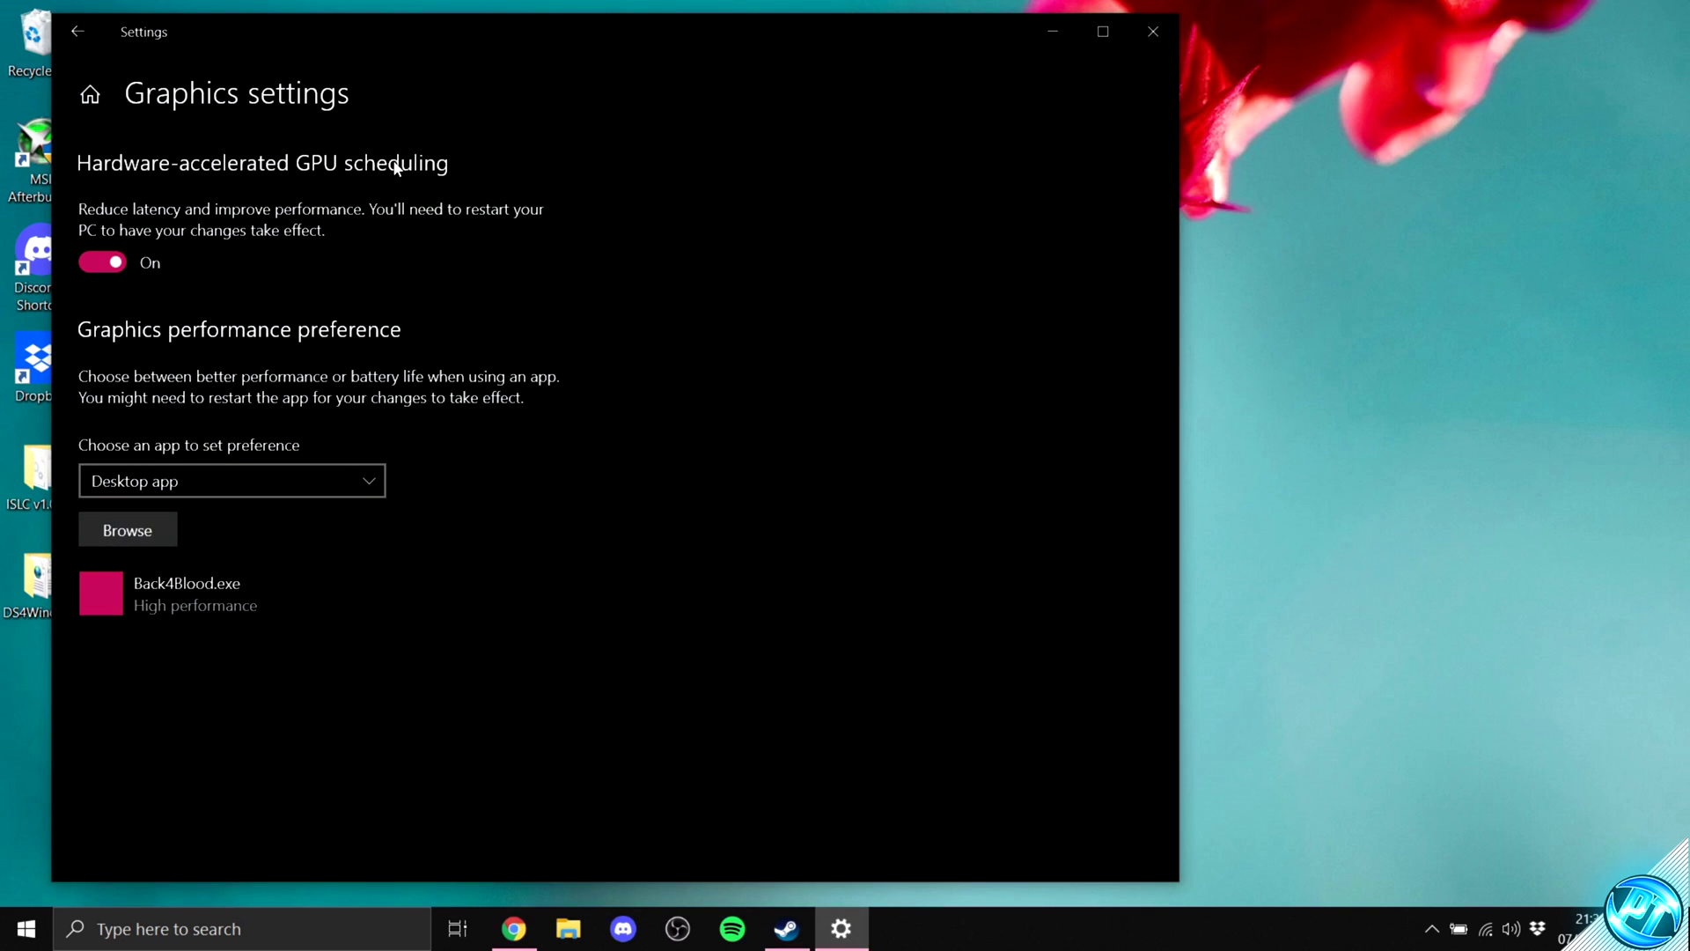
left_click(144, 532)
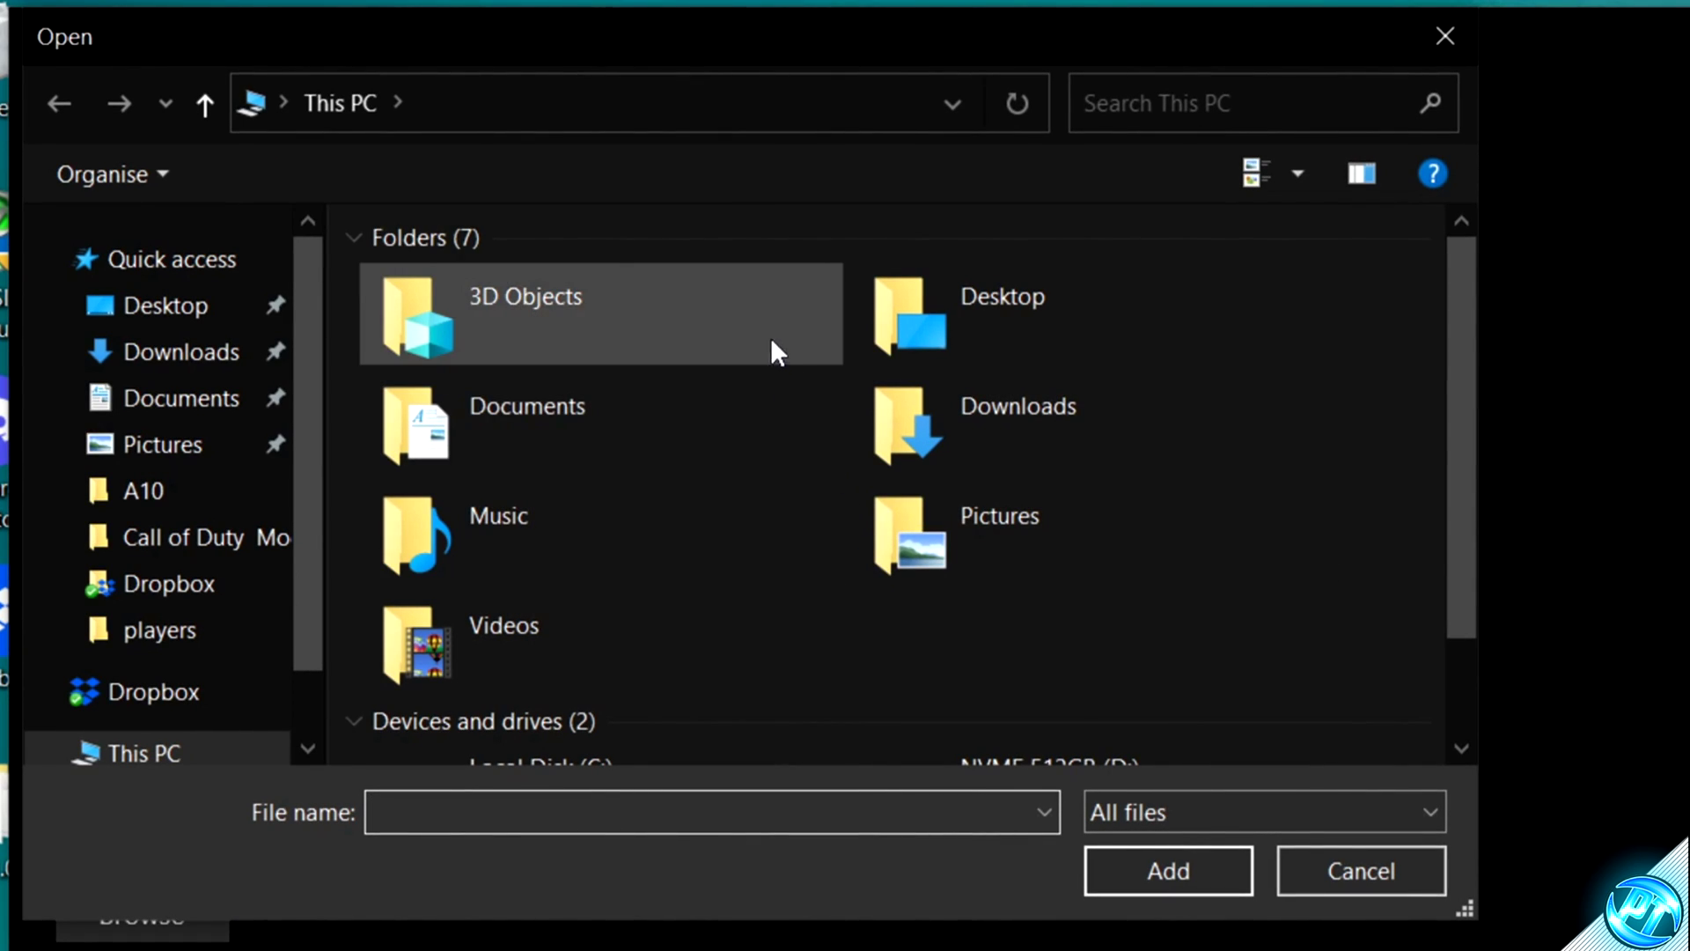
left_click(799, 101)
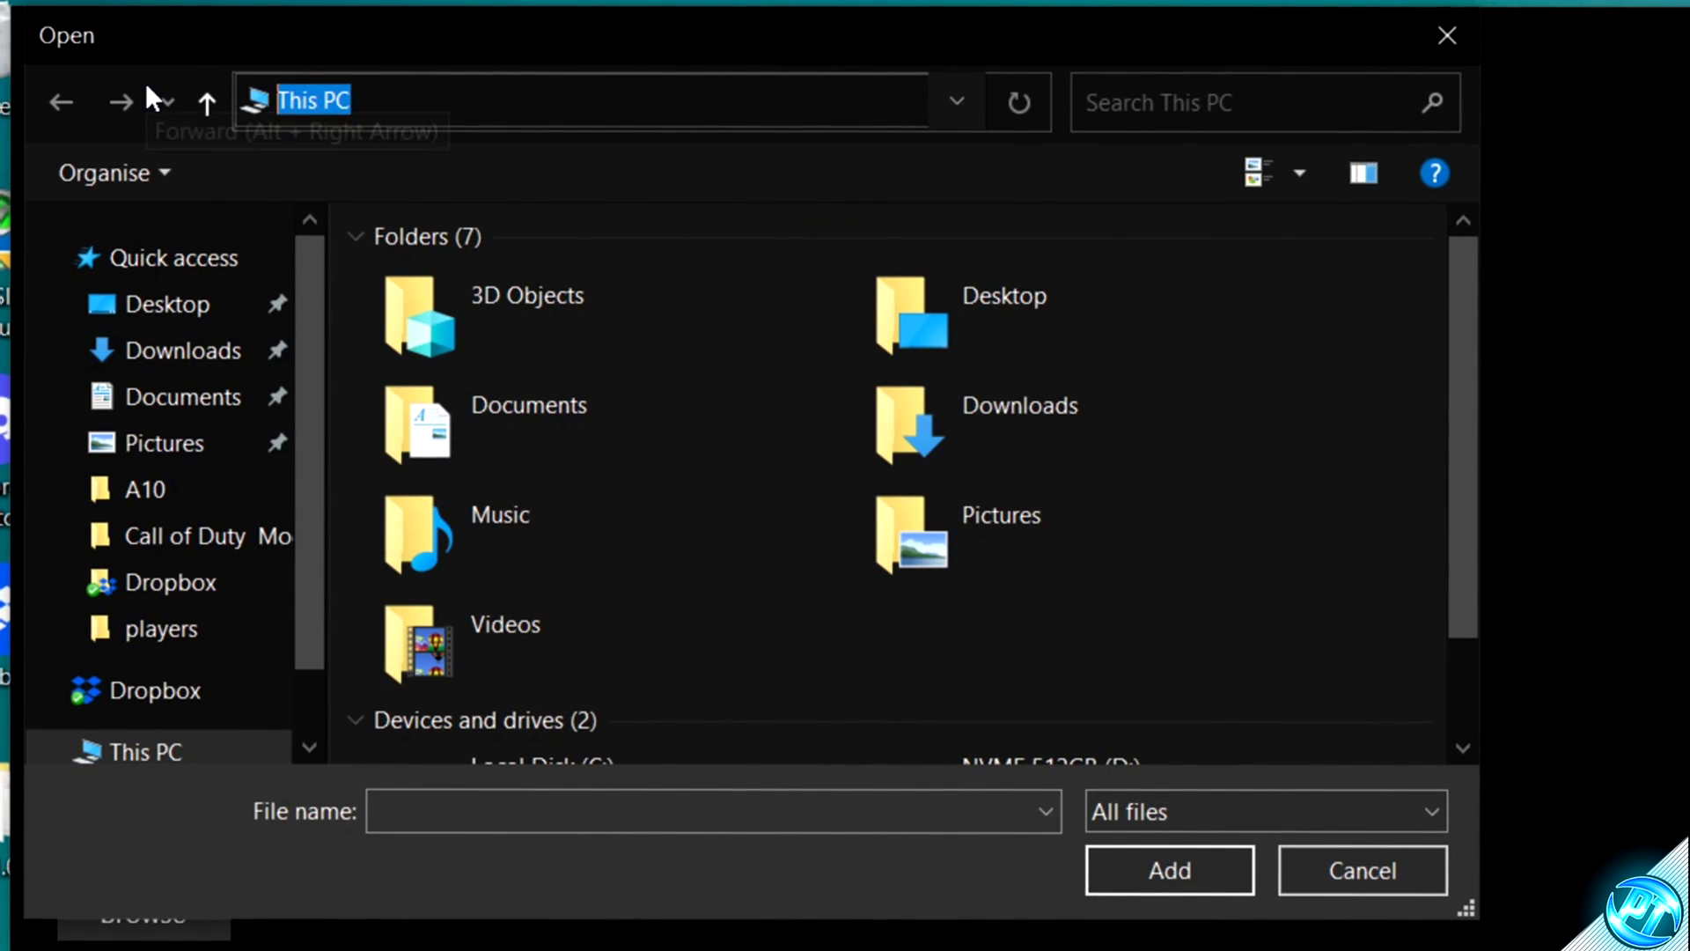
key("BackSpace")
right_click(341, 88)
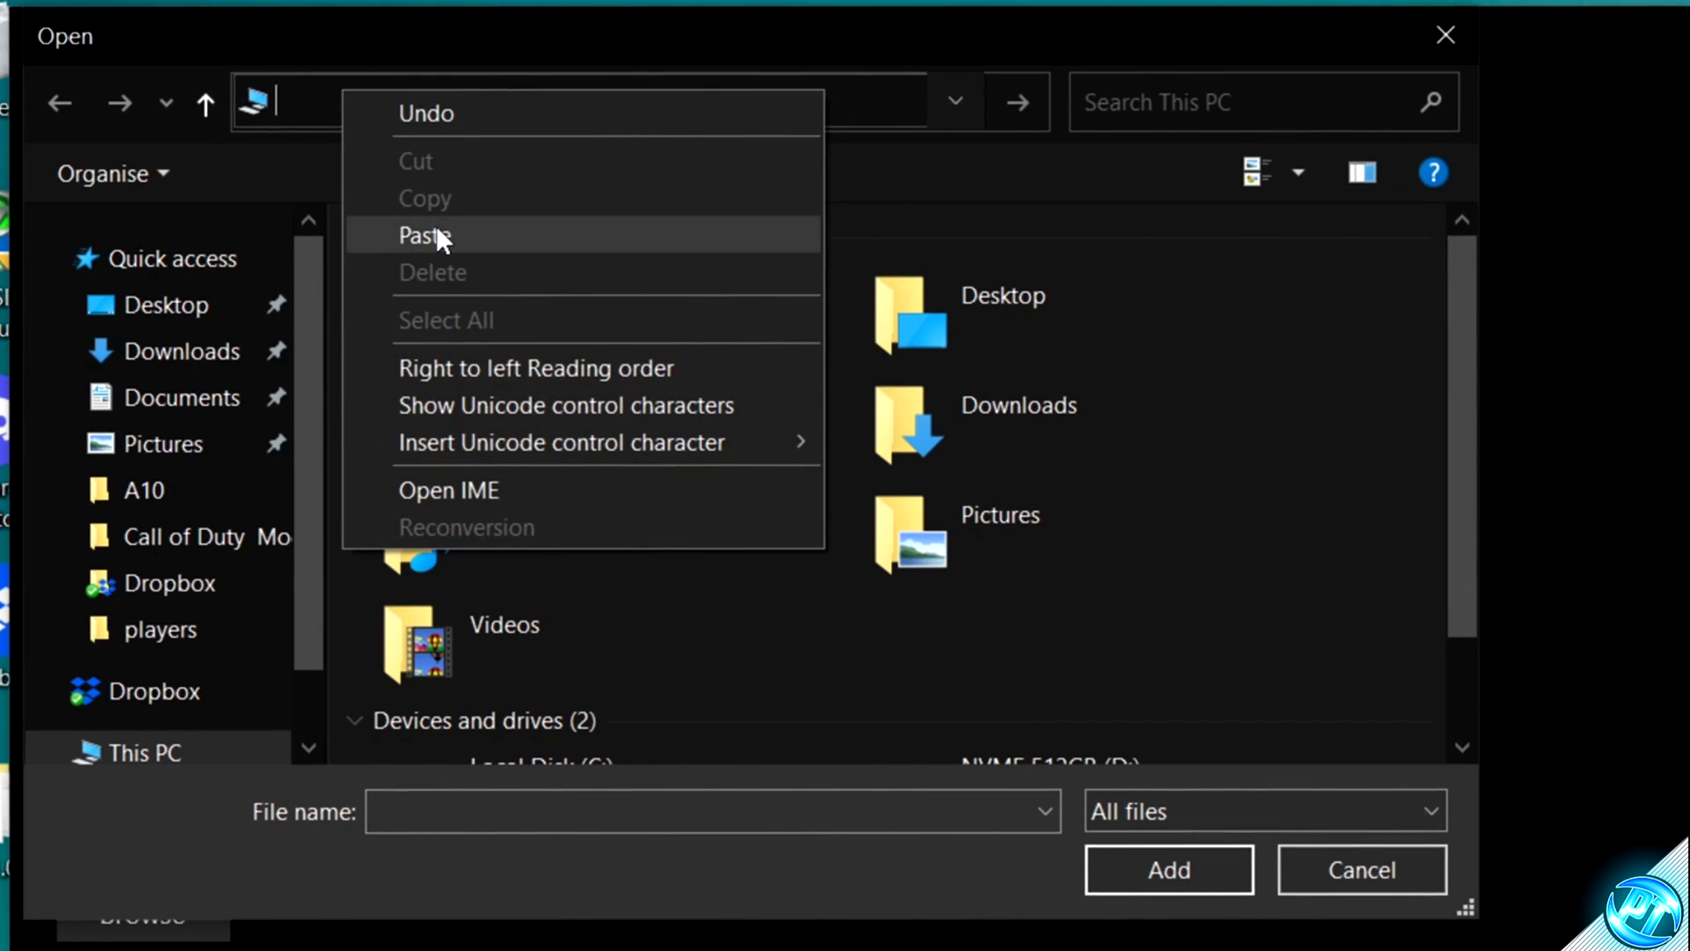
left_click(437, 234)
key("Return")
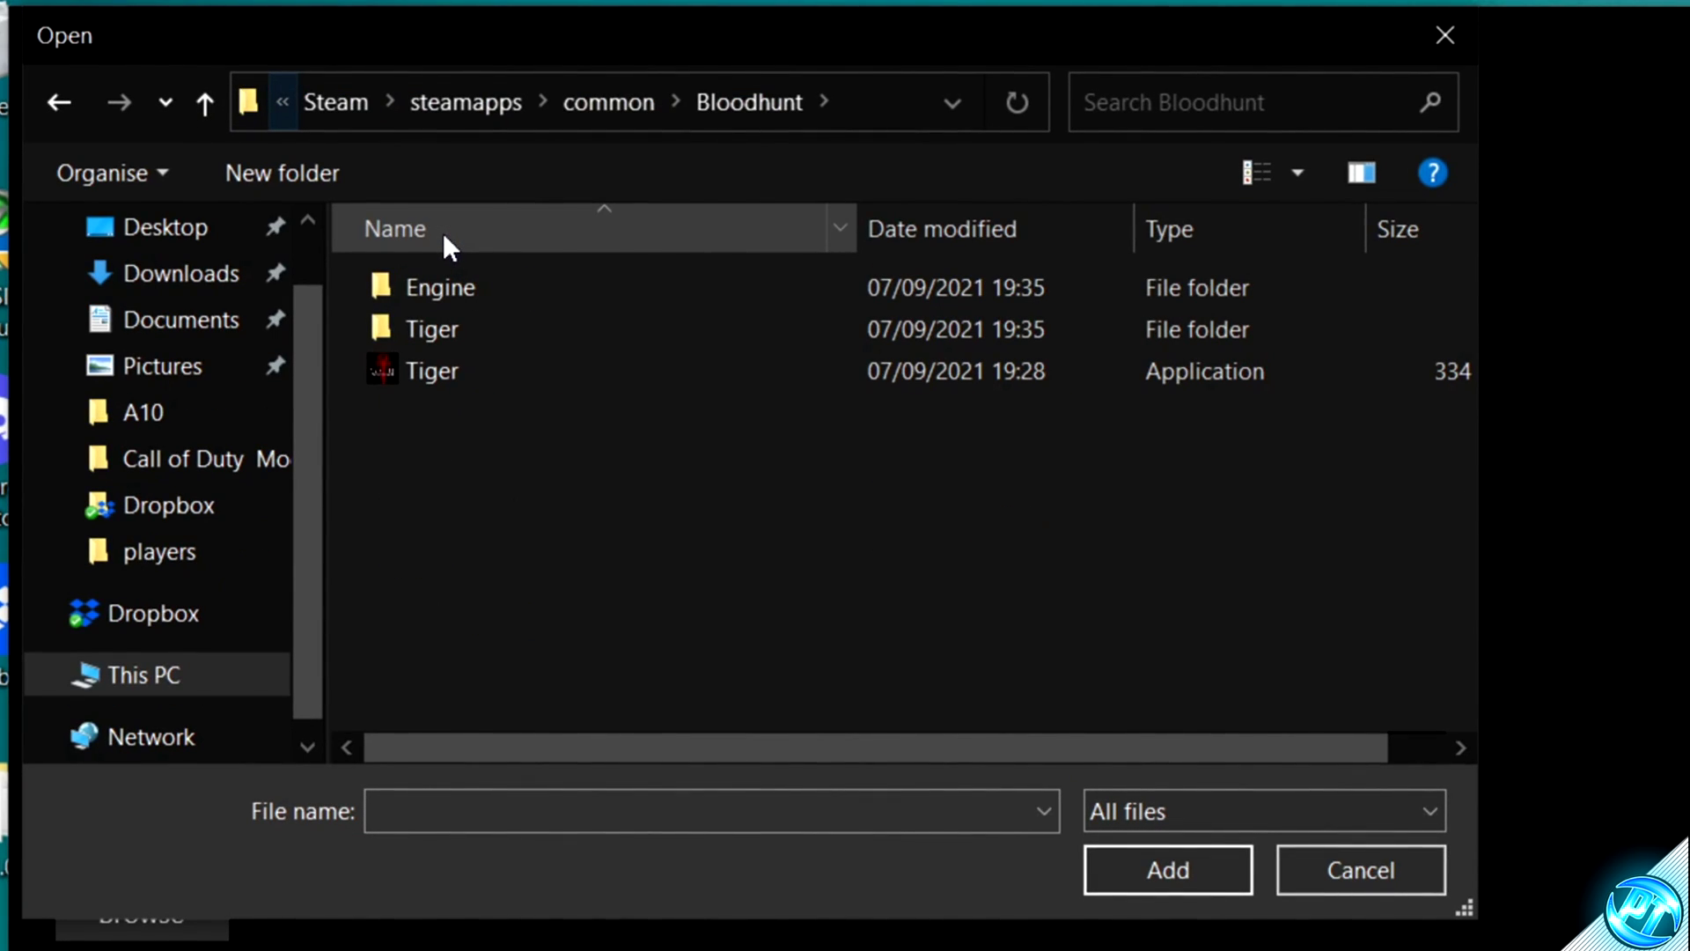
Step: Add Tiger-Win64-Shipping from Tiger\Binaries\Win64 to the graphics performance preferences and choose its performance option
left_click(479, 323)
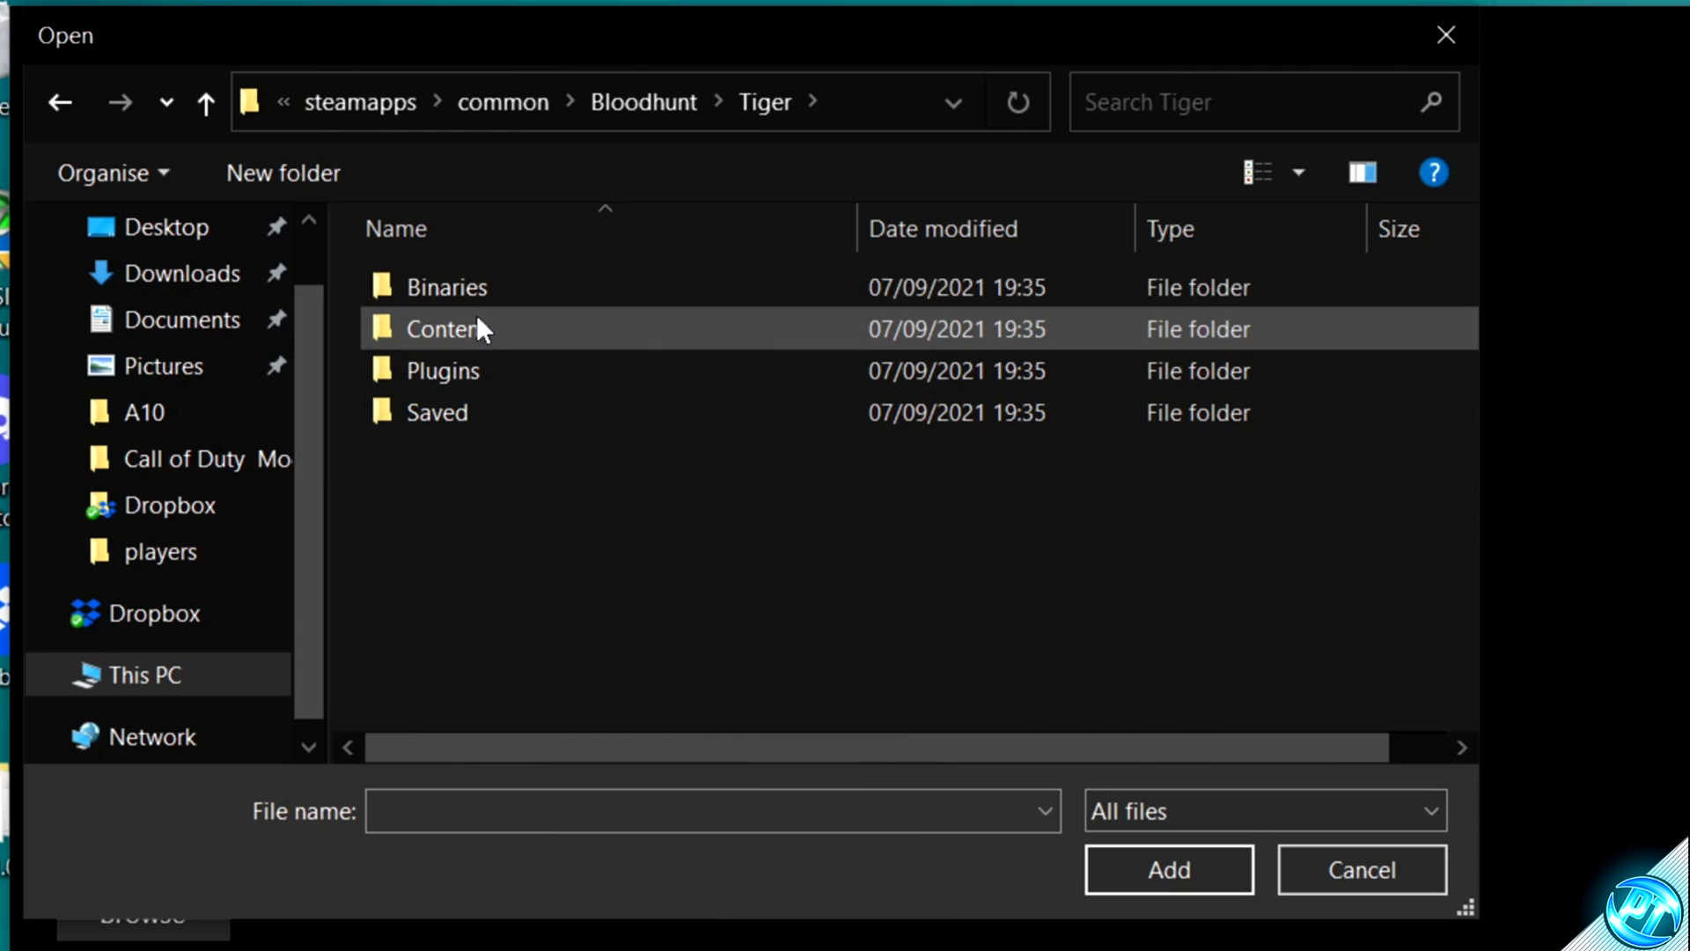
double_click(466, 287)
double_click(475, 284)
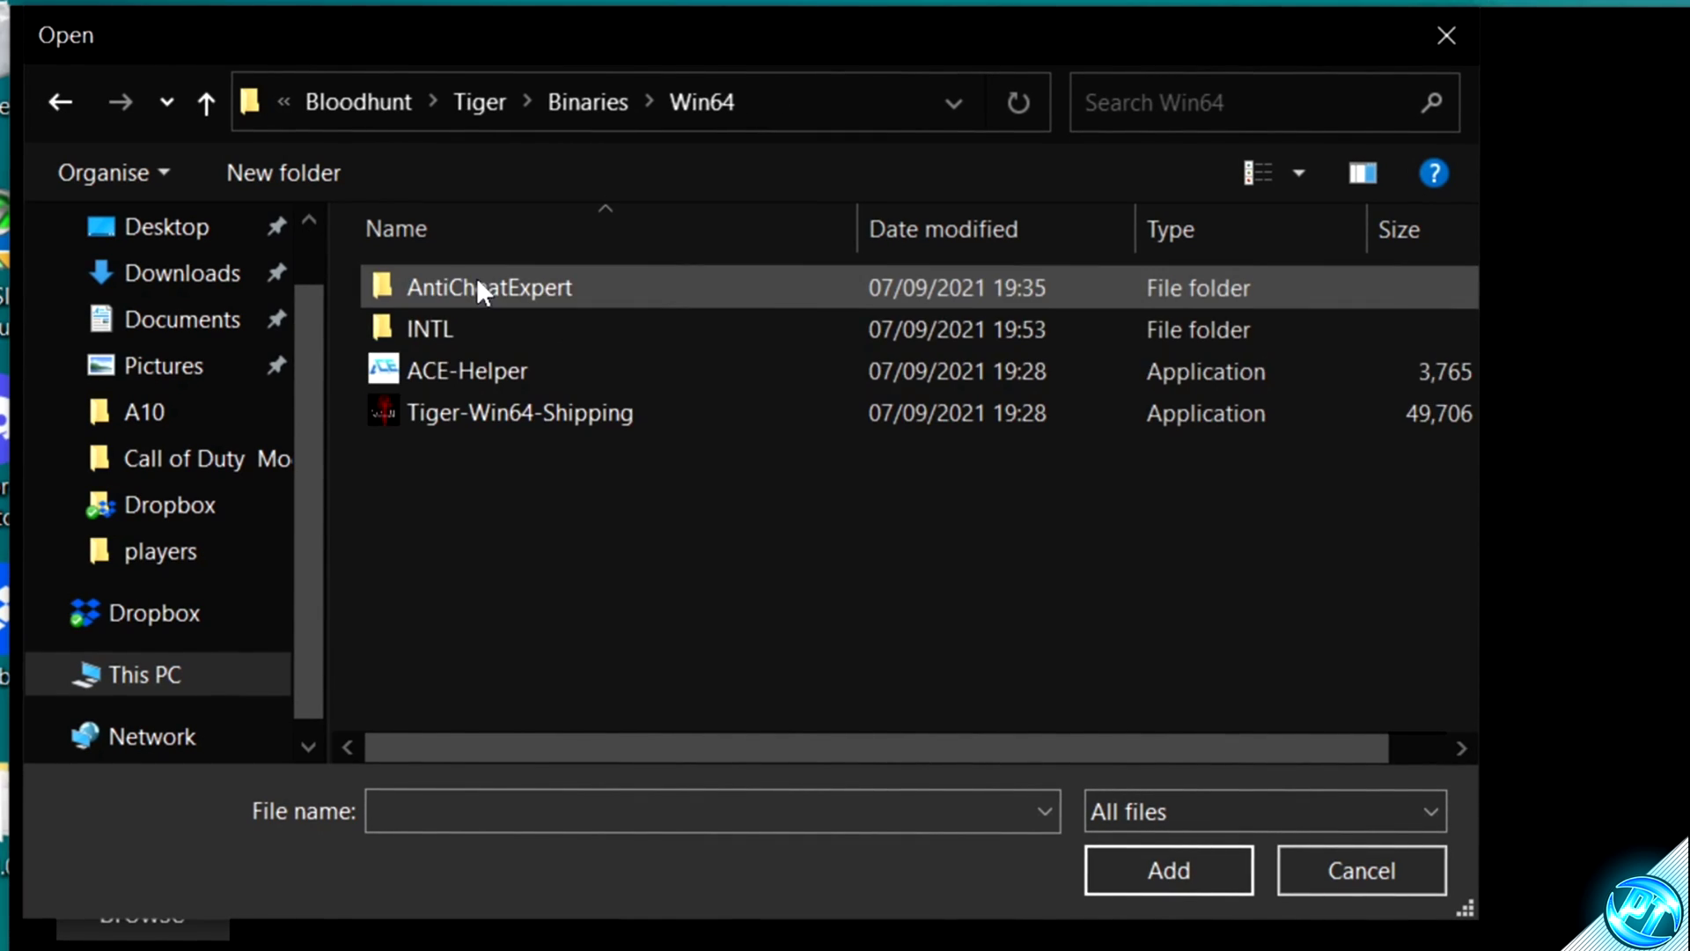
left_click(517, 414)
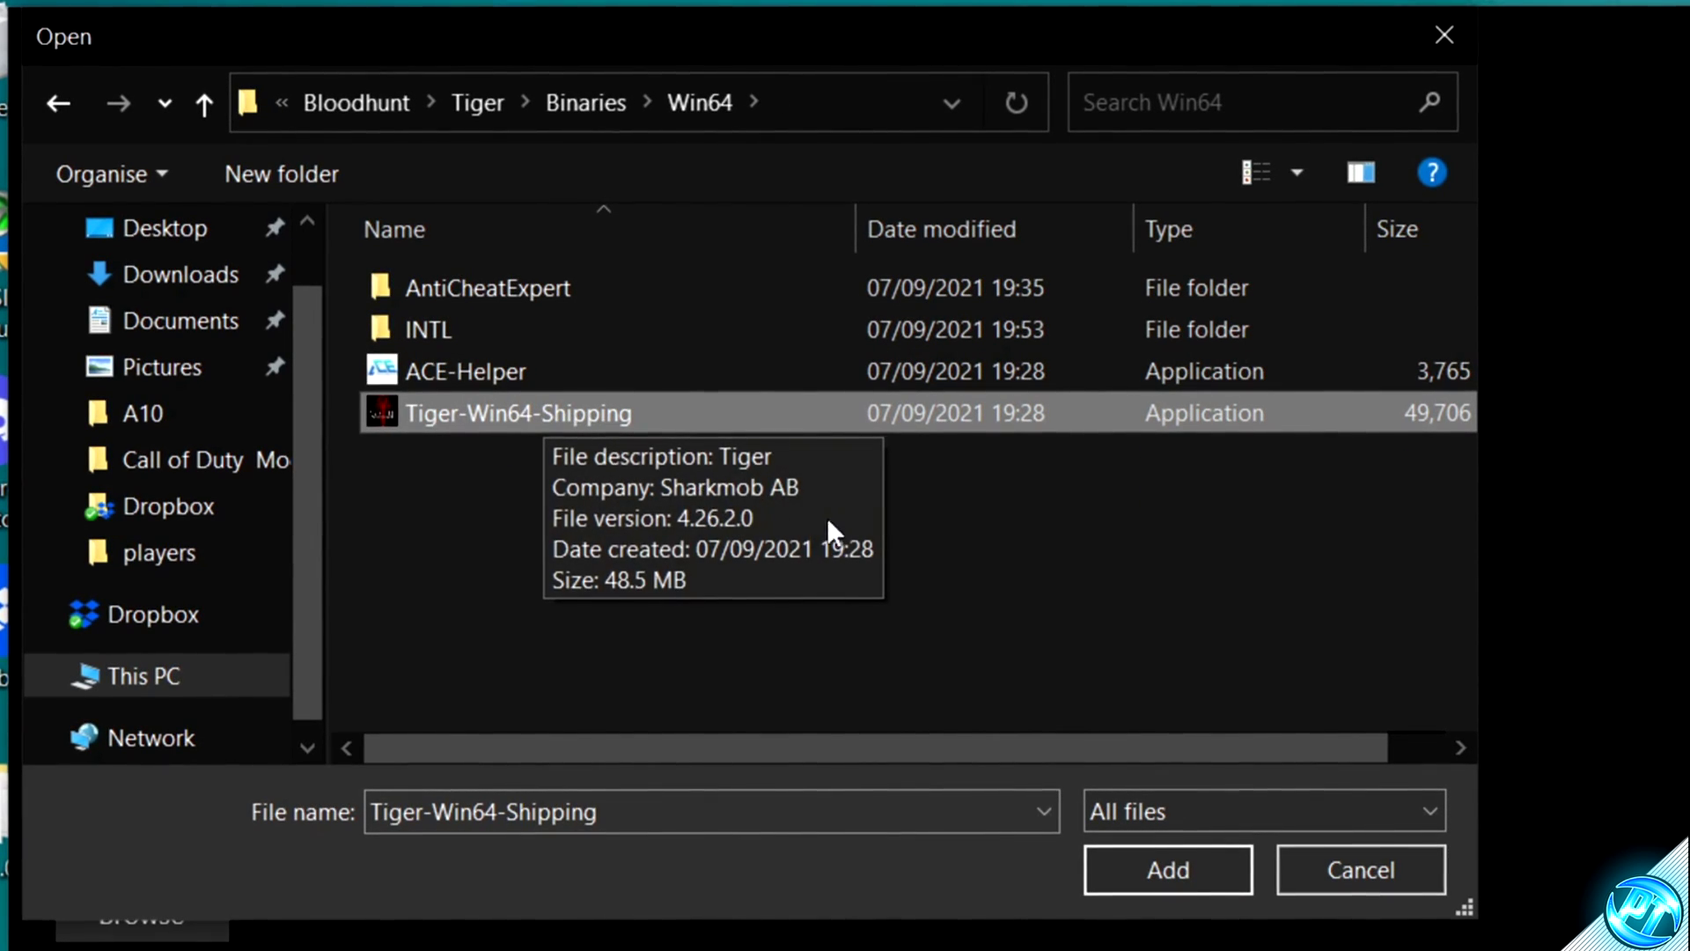
left_click(1128, 869)
scroll(453, 780, "down", 1)
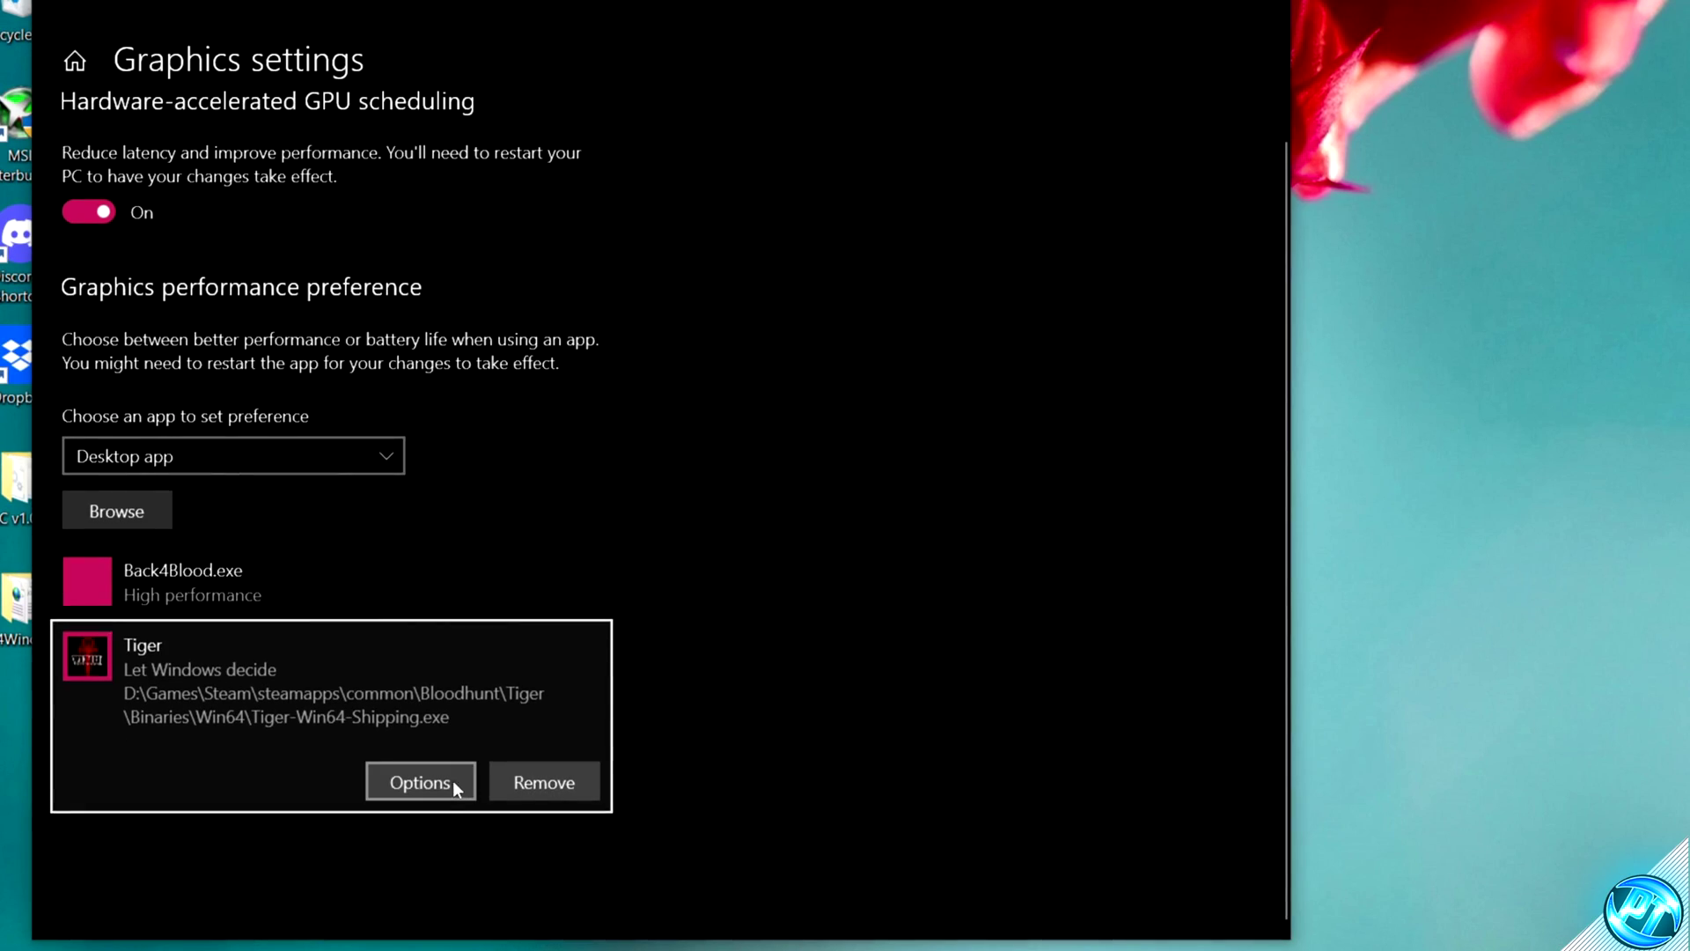
left_click(452, 780)
left_click(519, 517)
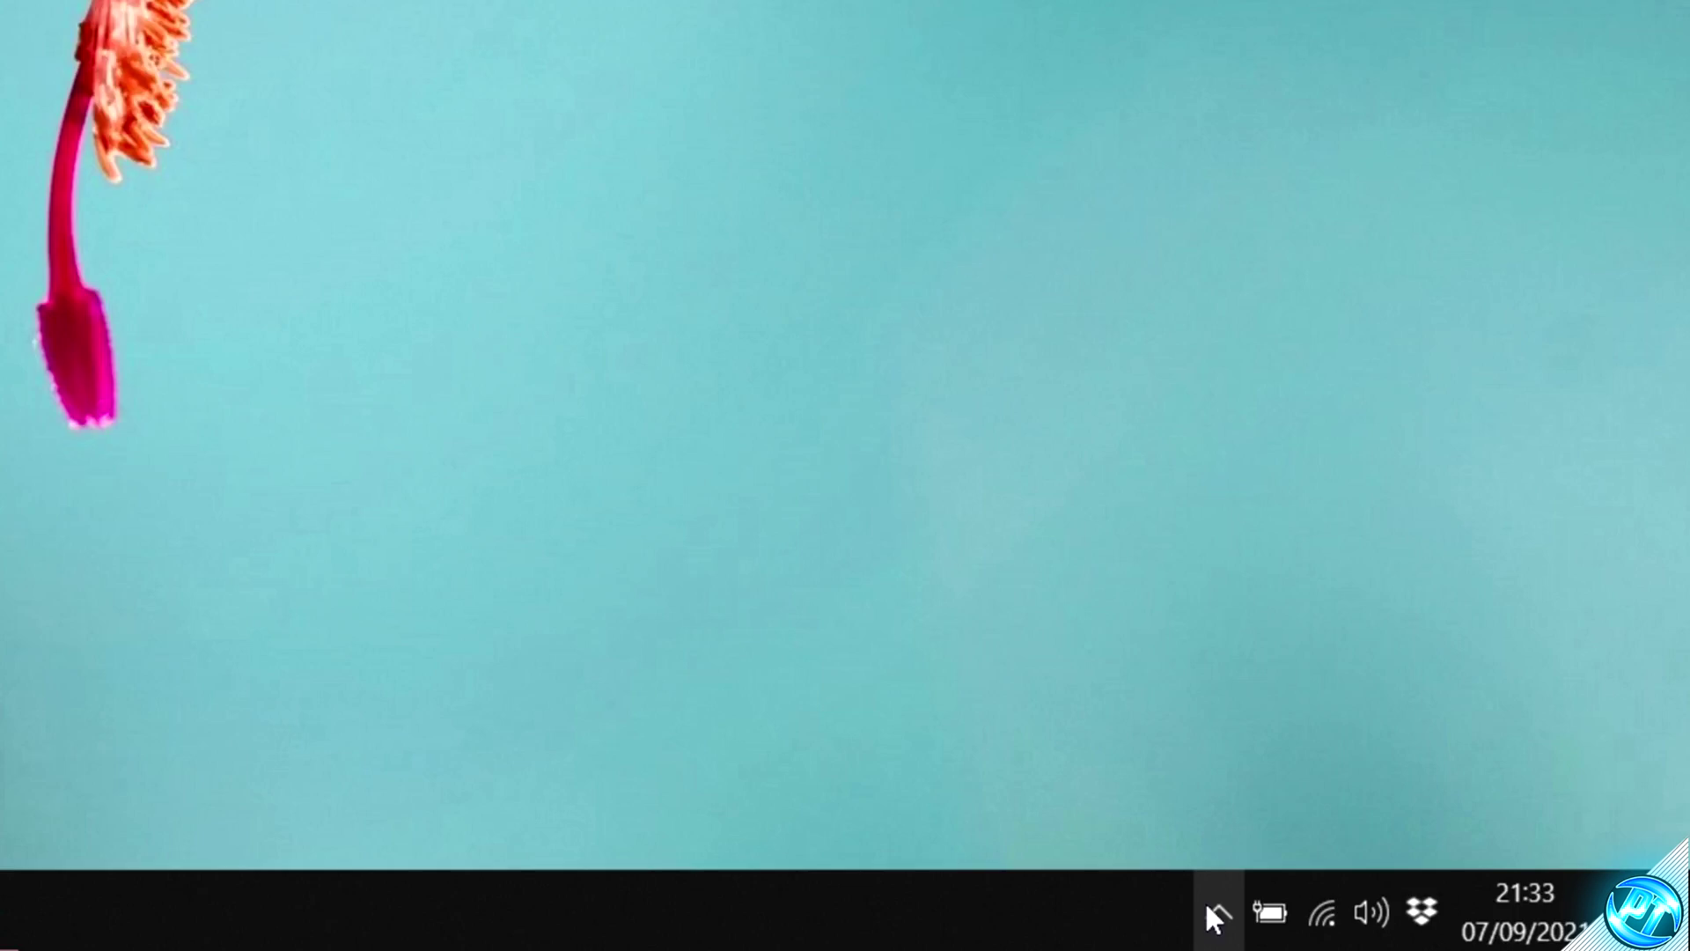
Step: Check the background applications among the hidden system tray icons
left_click(1430, 928)
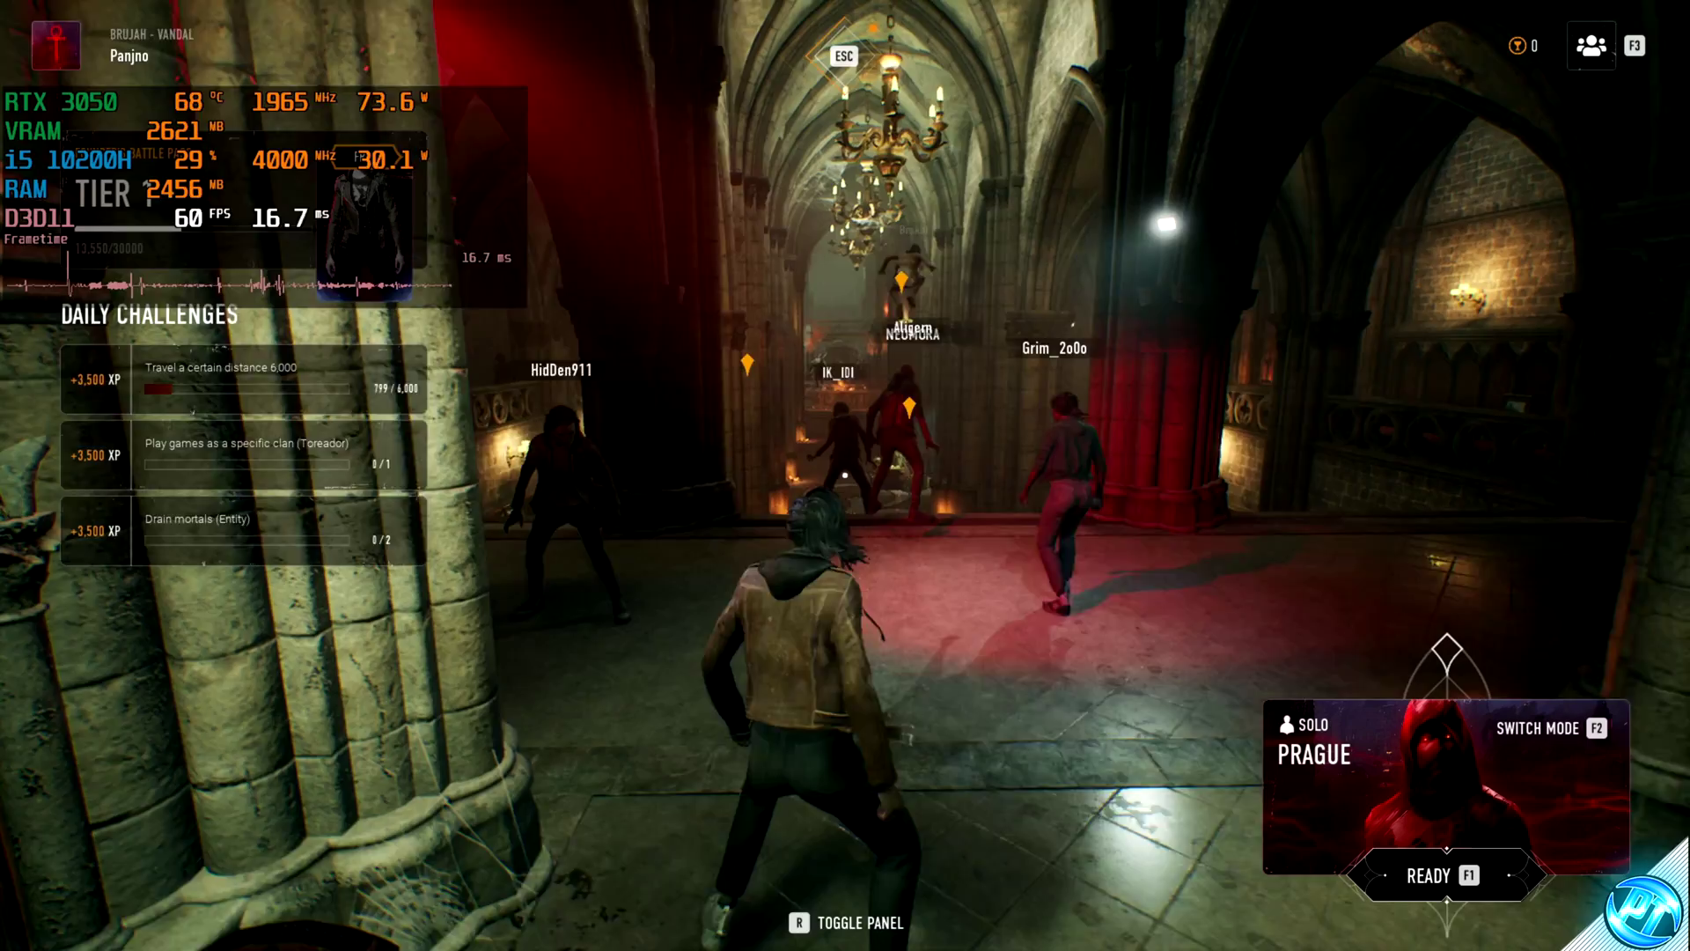
Step: Switch to Bloodhunt, open its basic graphics settings, and set the display mode to Fullscreen
key("w")
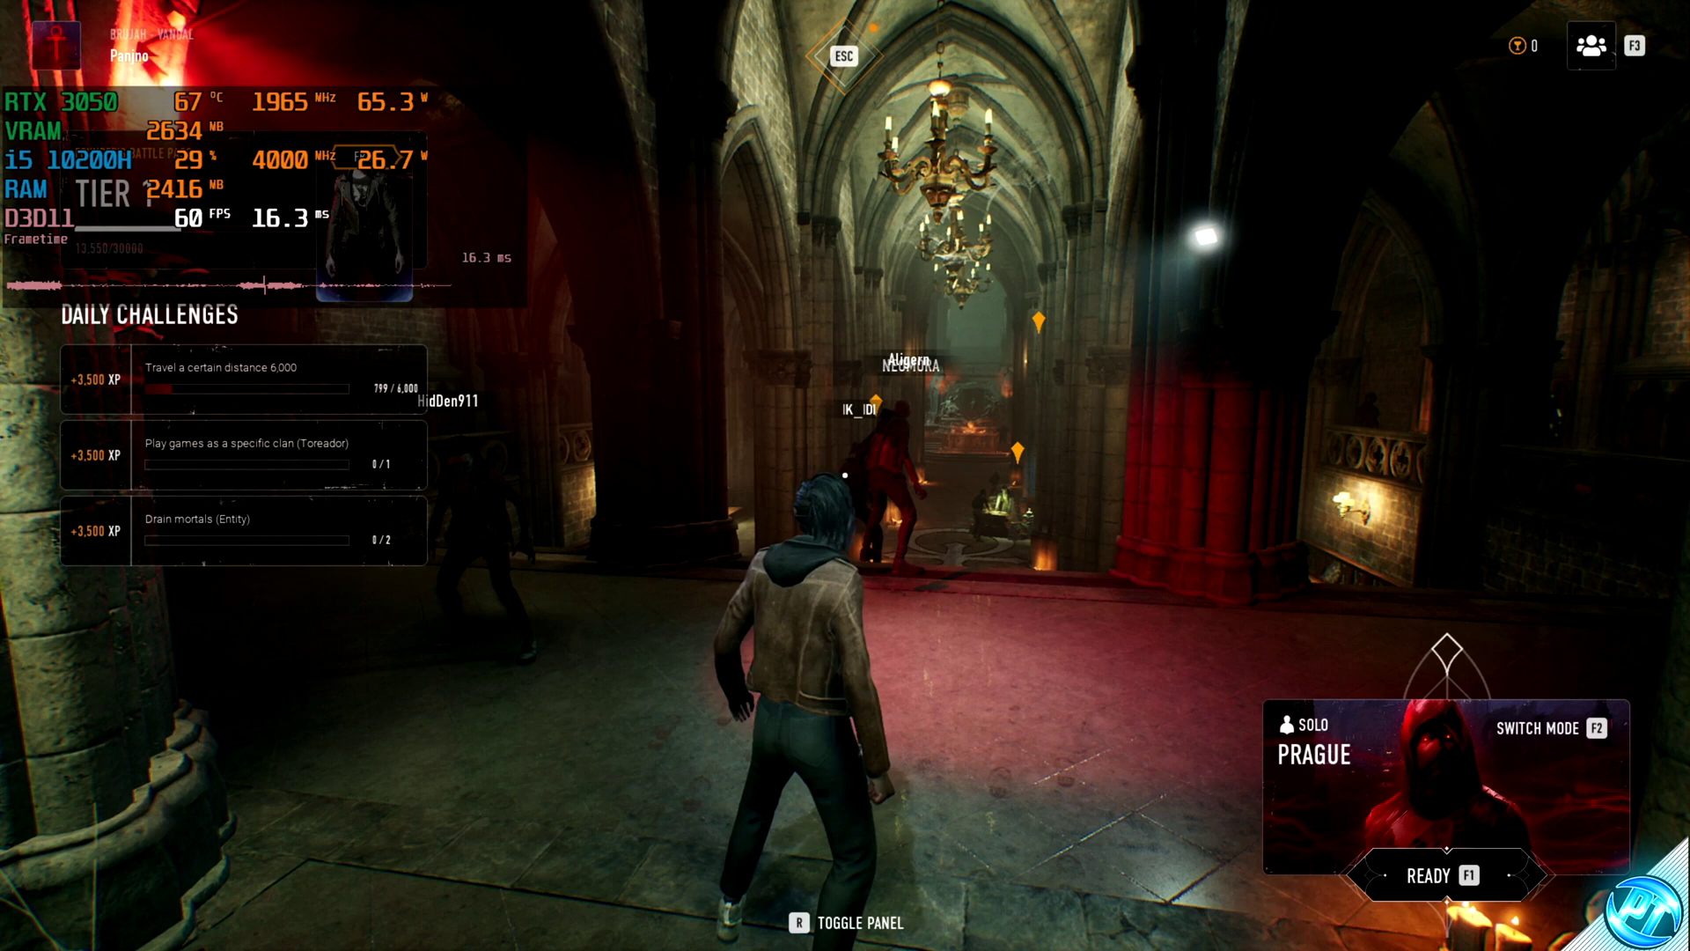
key("Escape")
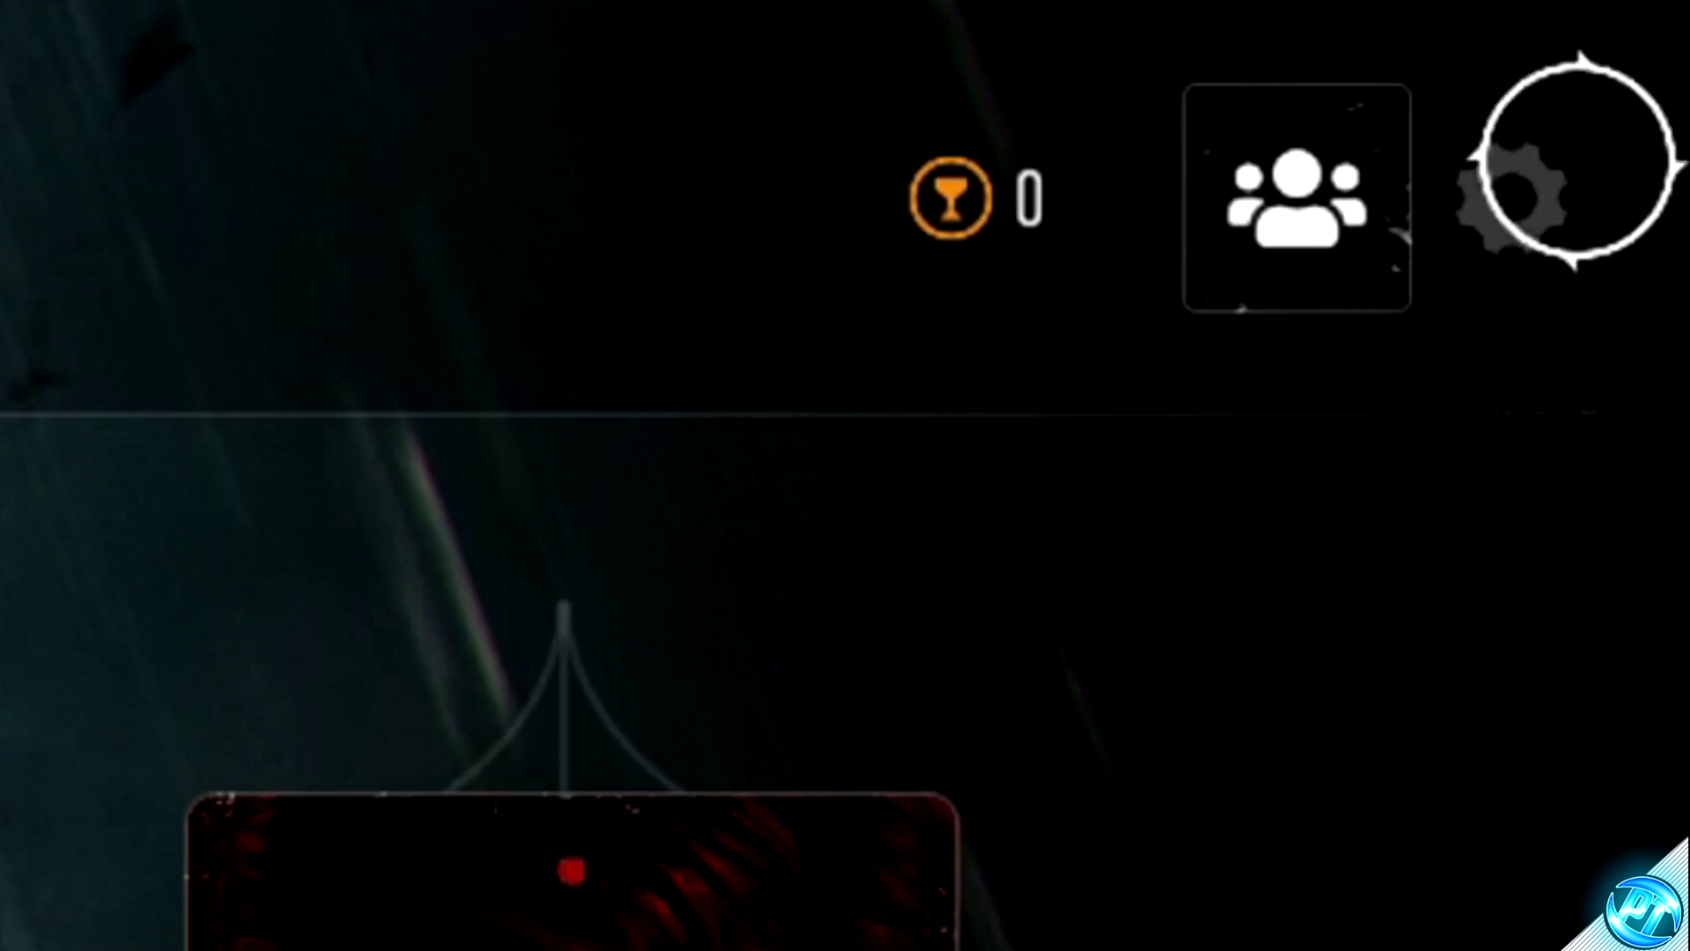
left_click(1511, 198)
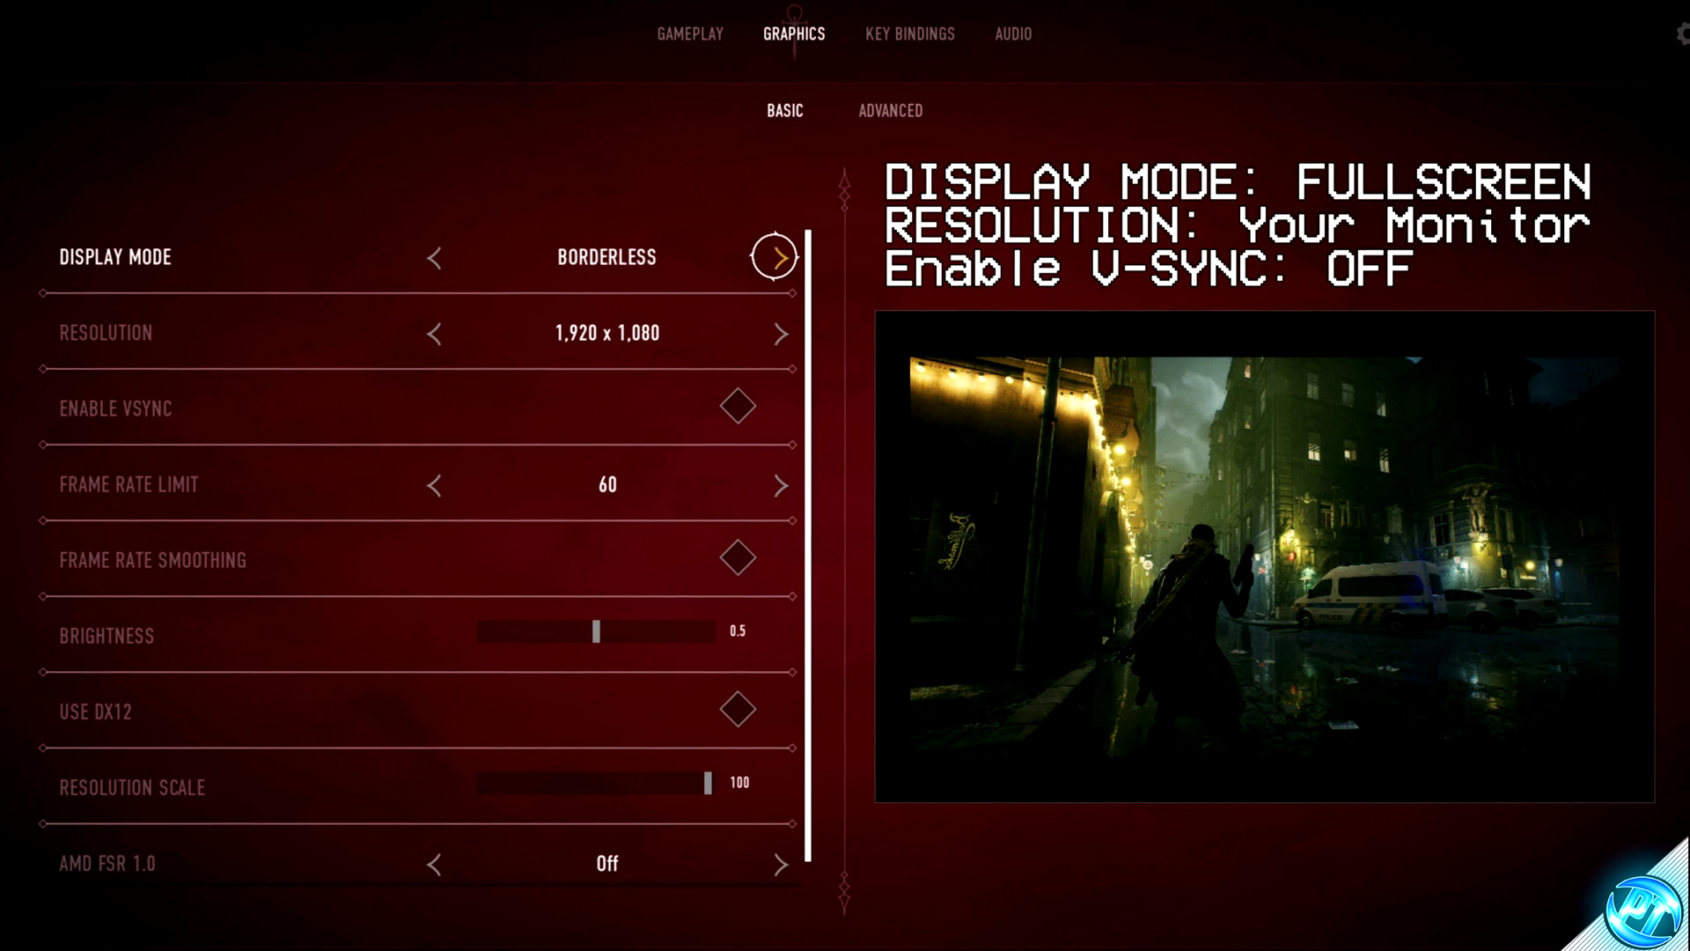
left_click(776, 257)
left_click(777, 257)
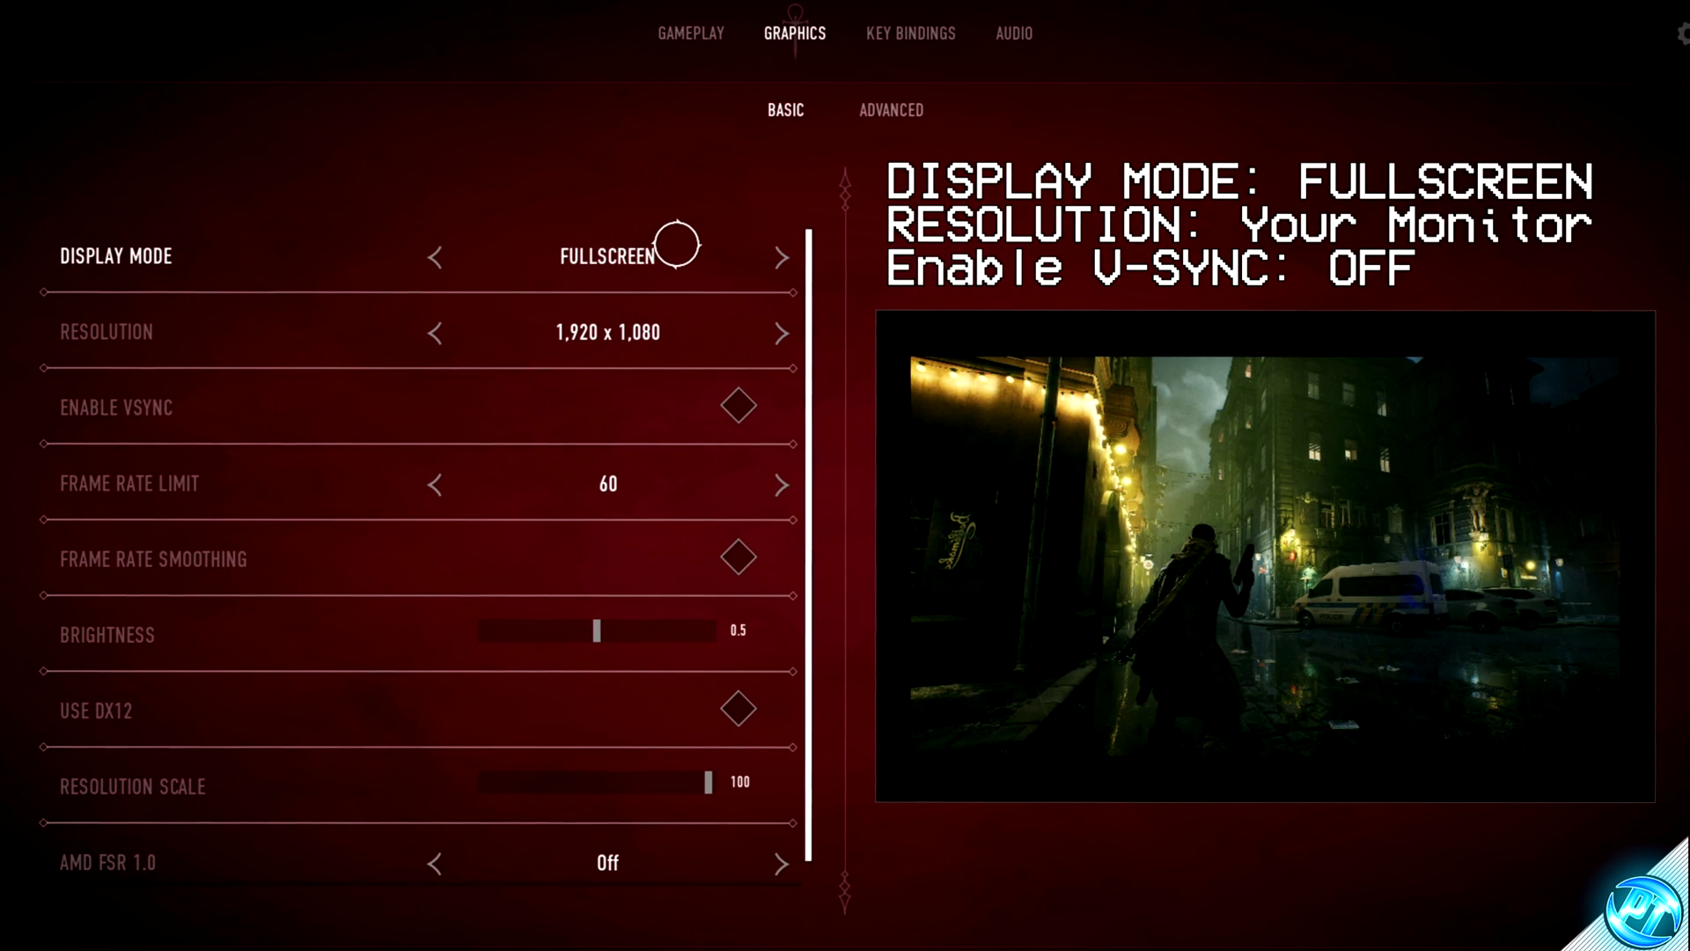
Step: Cycle the resolution back to 1,920 x 1,080 and set the frame rate limit to Unlimited
left_click(781, 333)
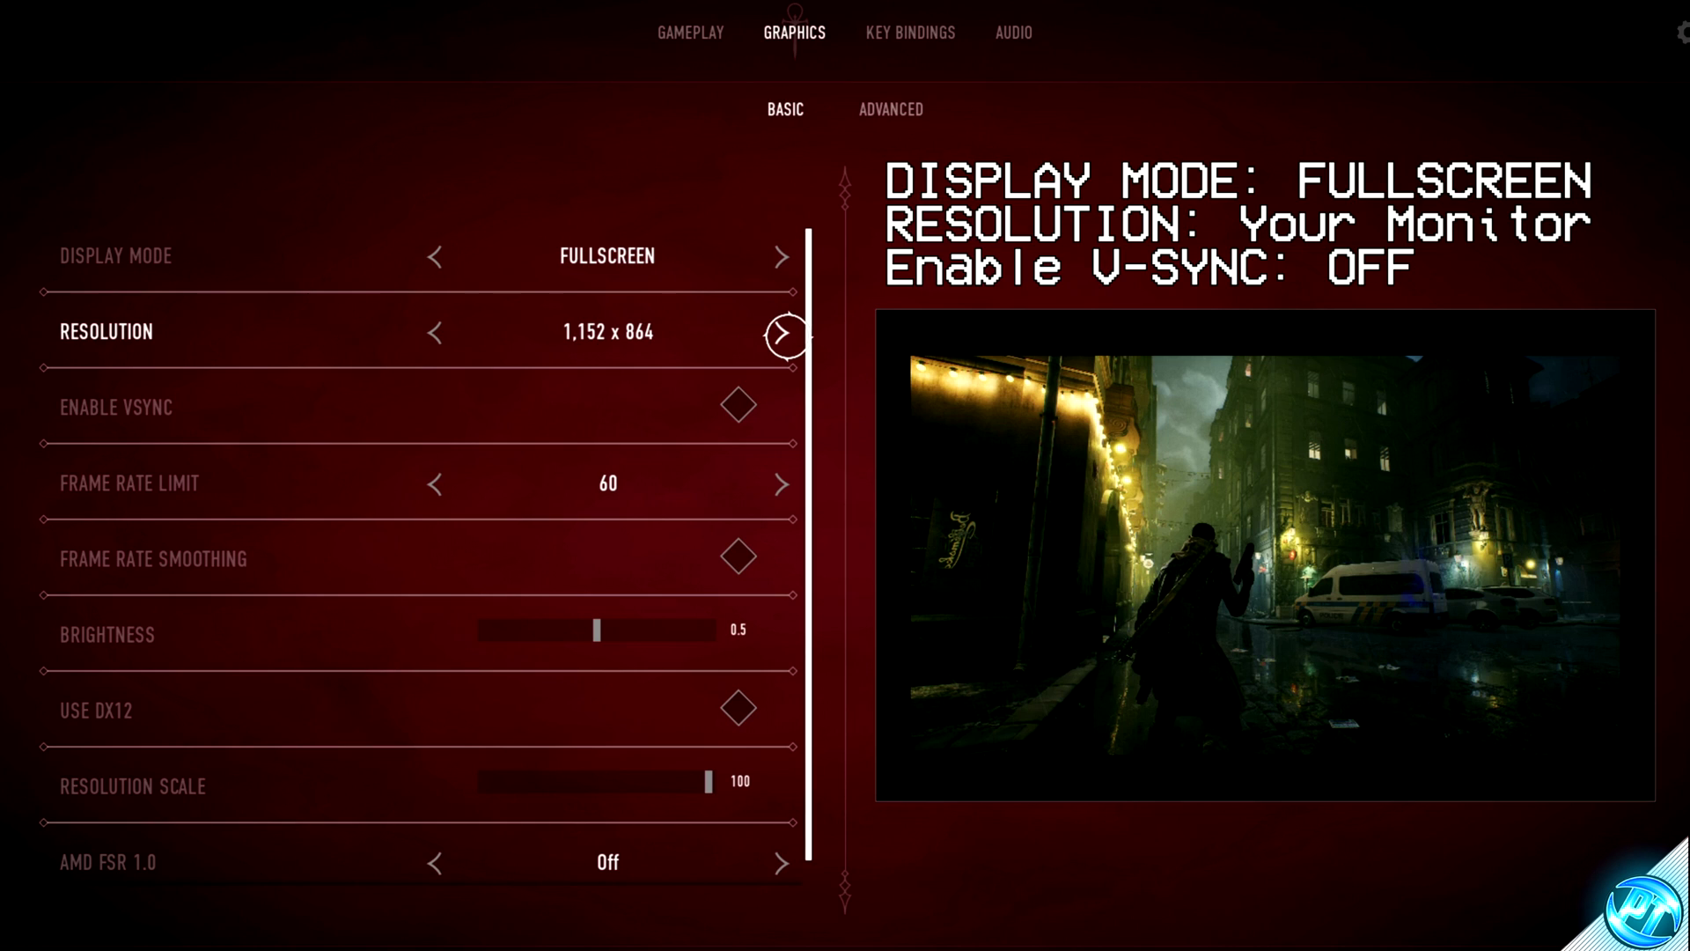
left_click(437, 337)
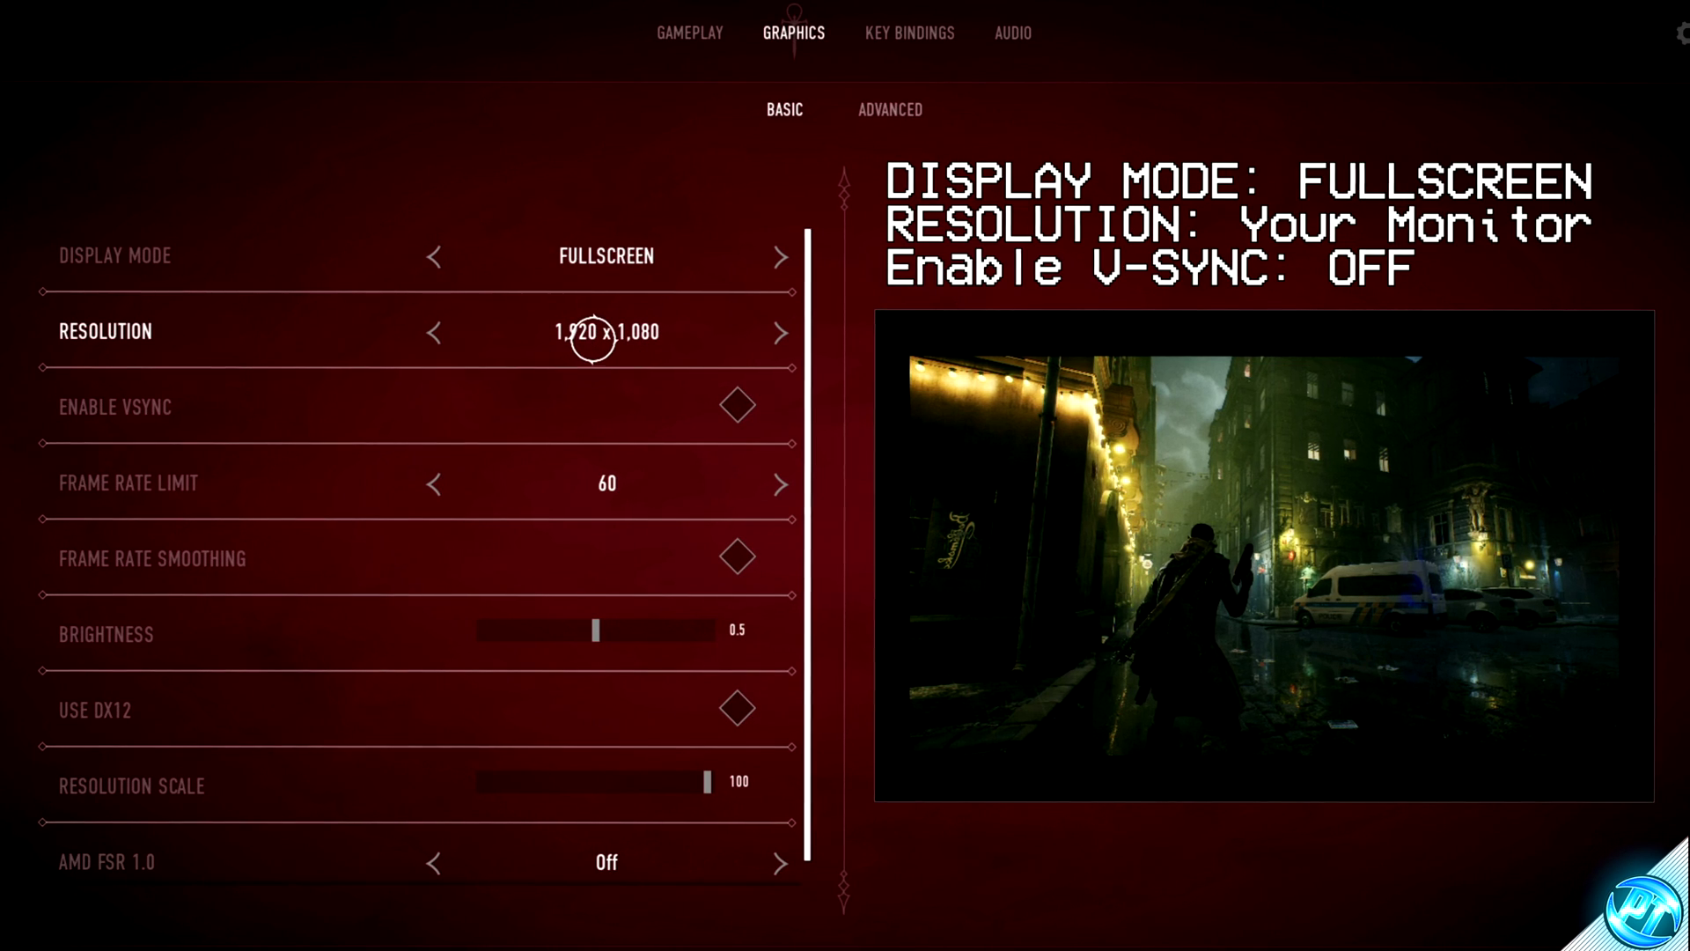
left_click(435, 486)
left_click(775, 483)
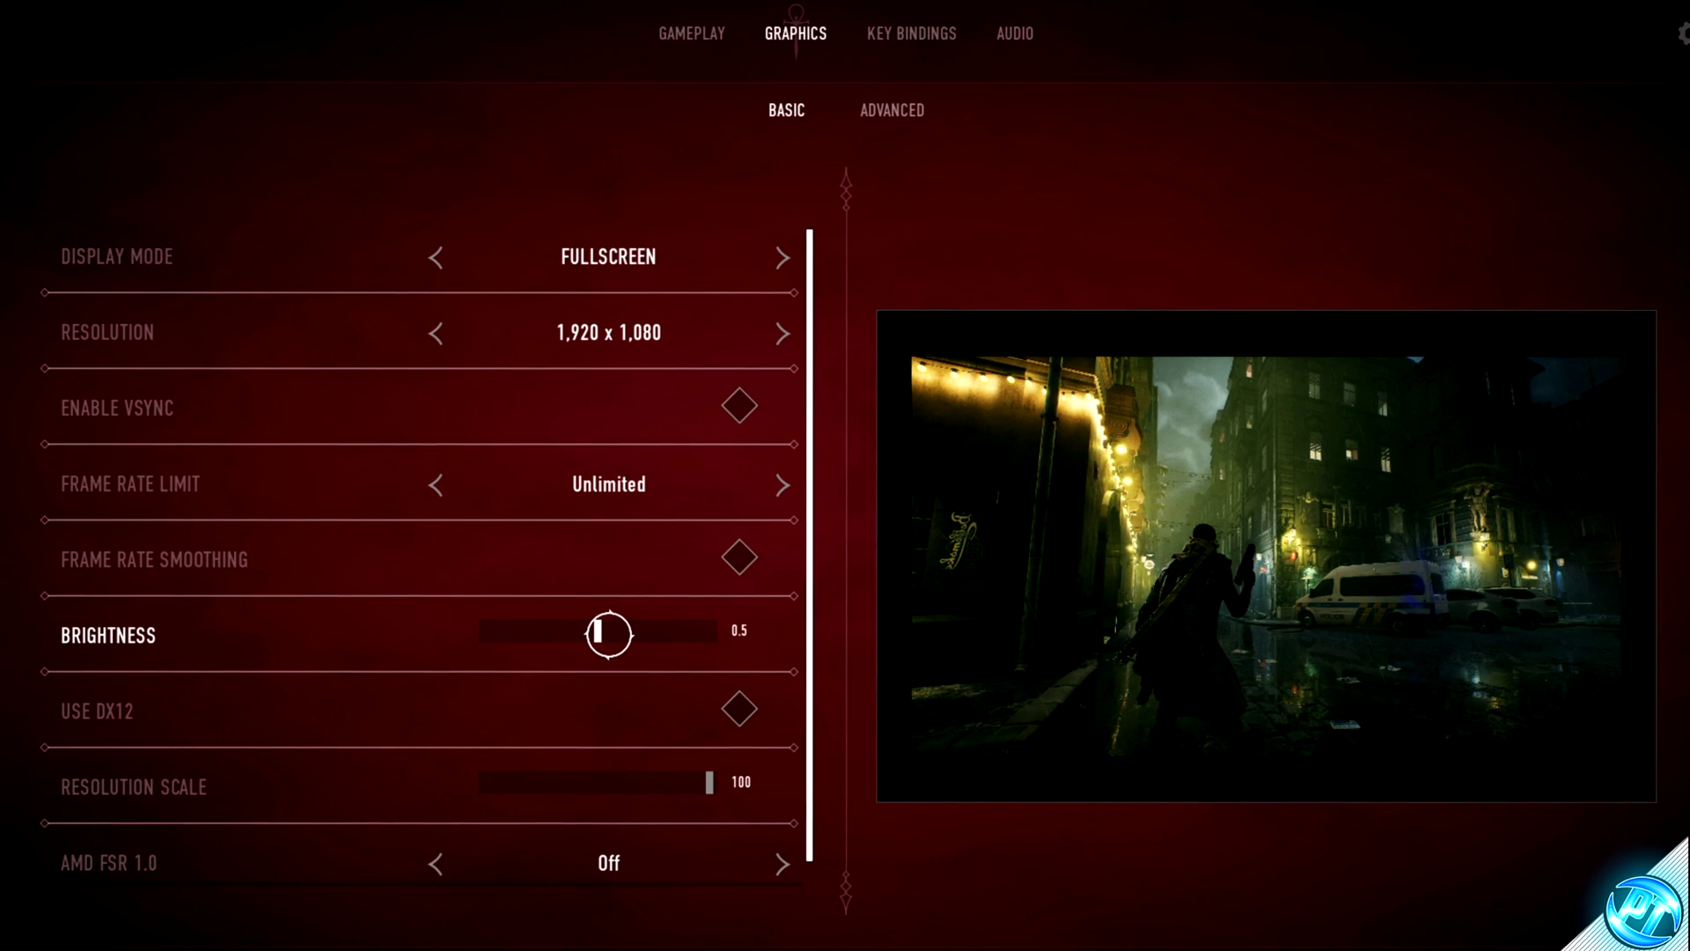
scroll(632, 632, "down", 1)
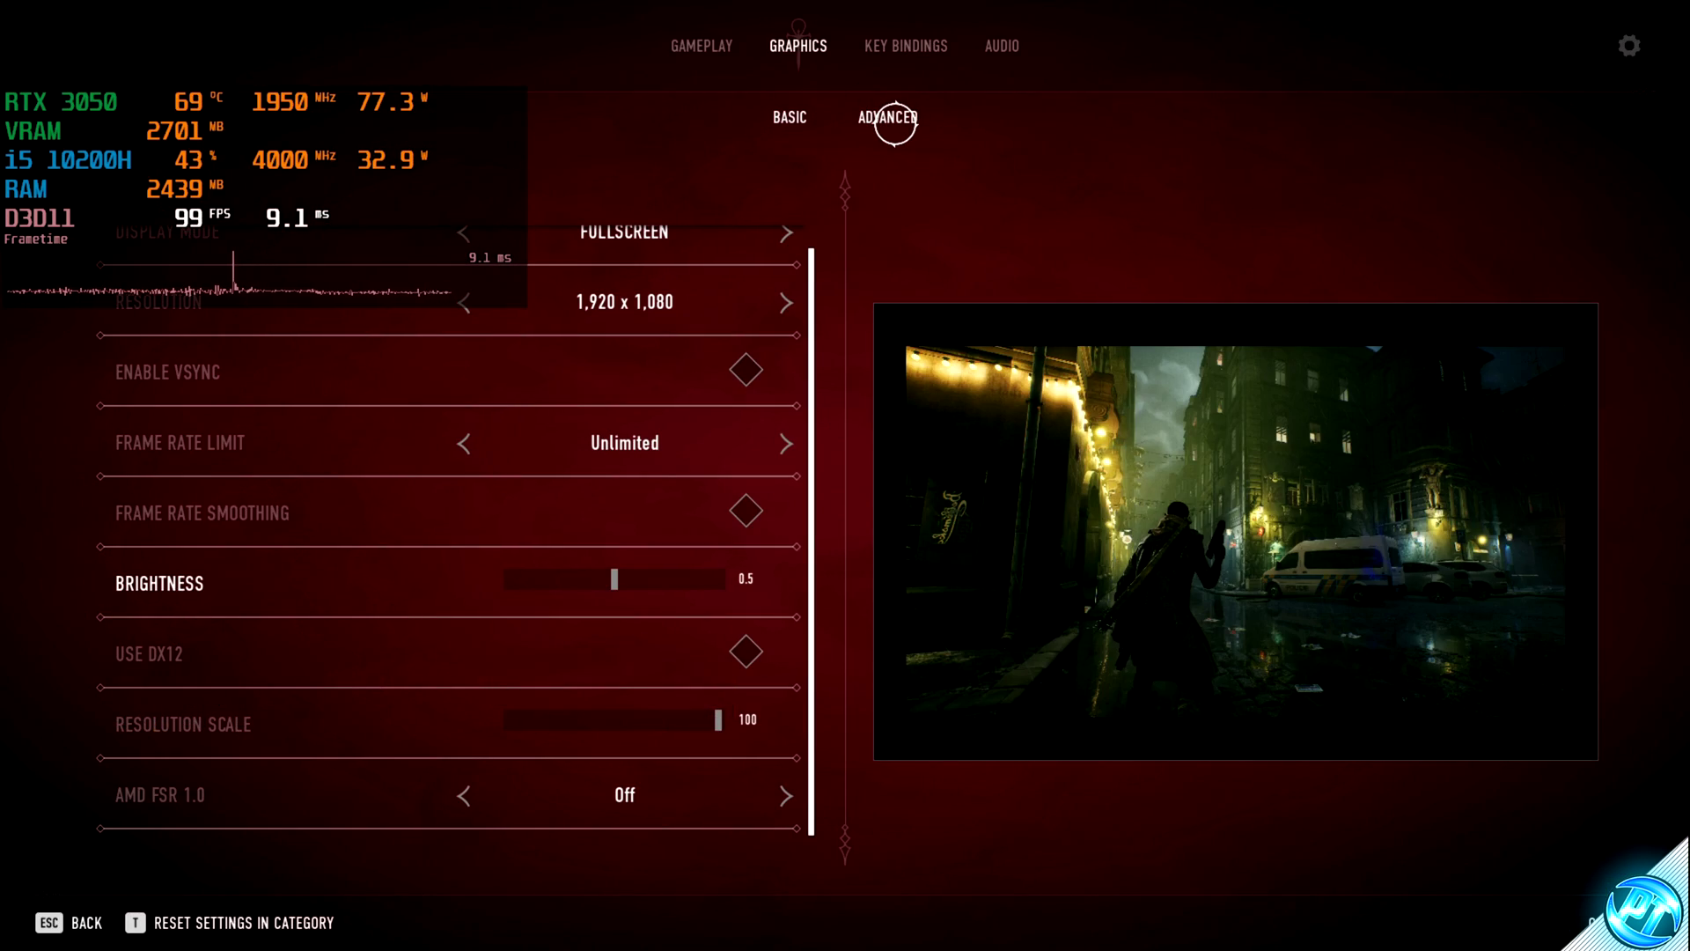
Step: In the advanced graphics settings, set view distance to Medium, material quality to Low and texture quality to Medium
left_click(895, 119)
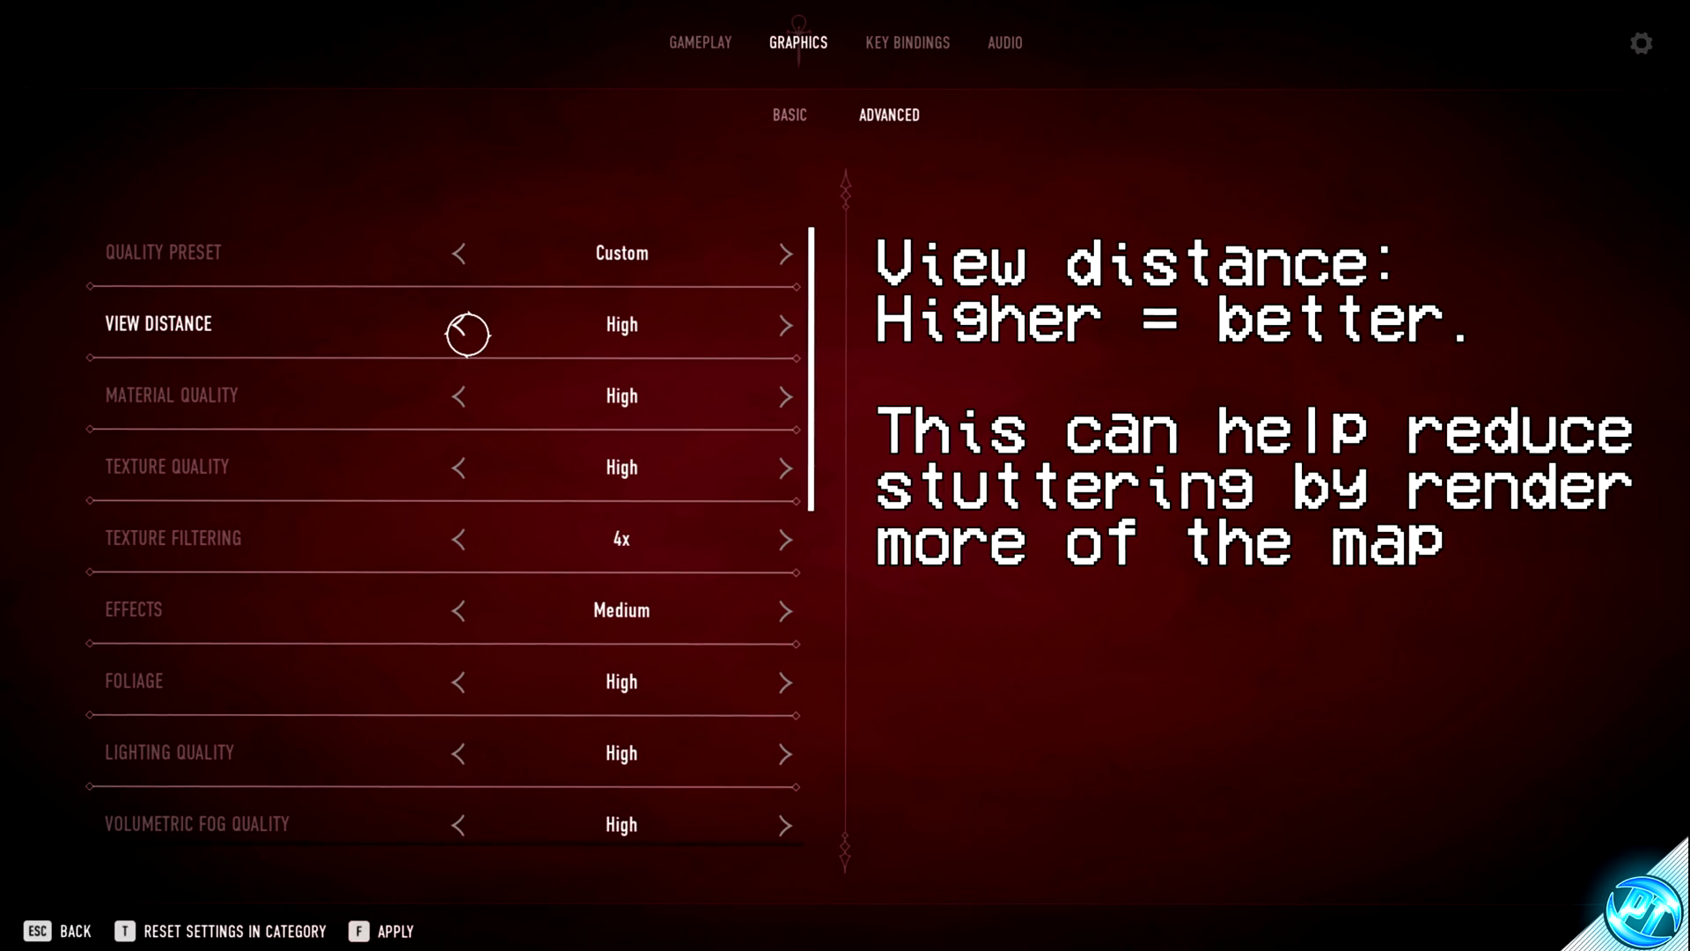
left_click(456, 397)
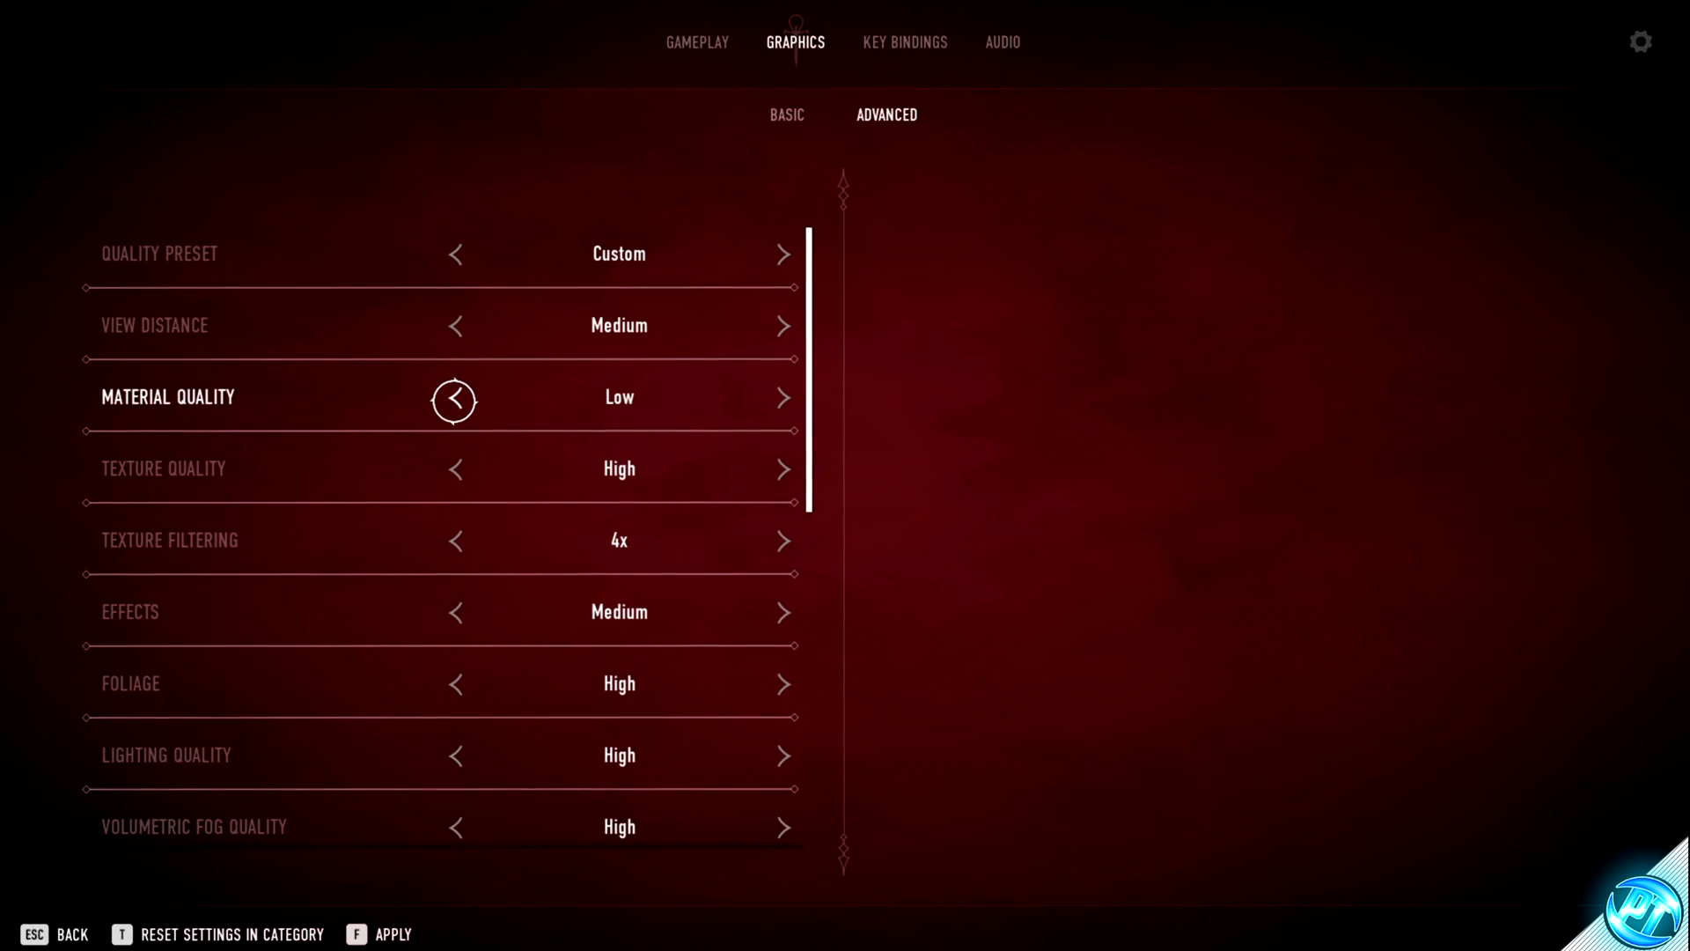
left_click(464, 473)
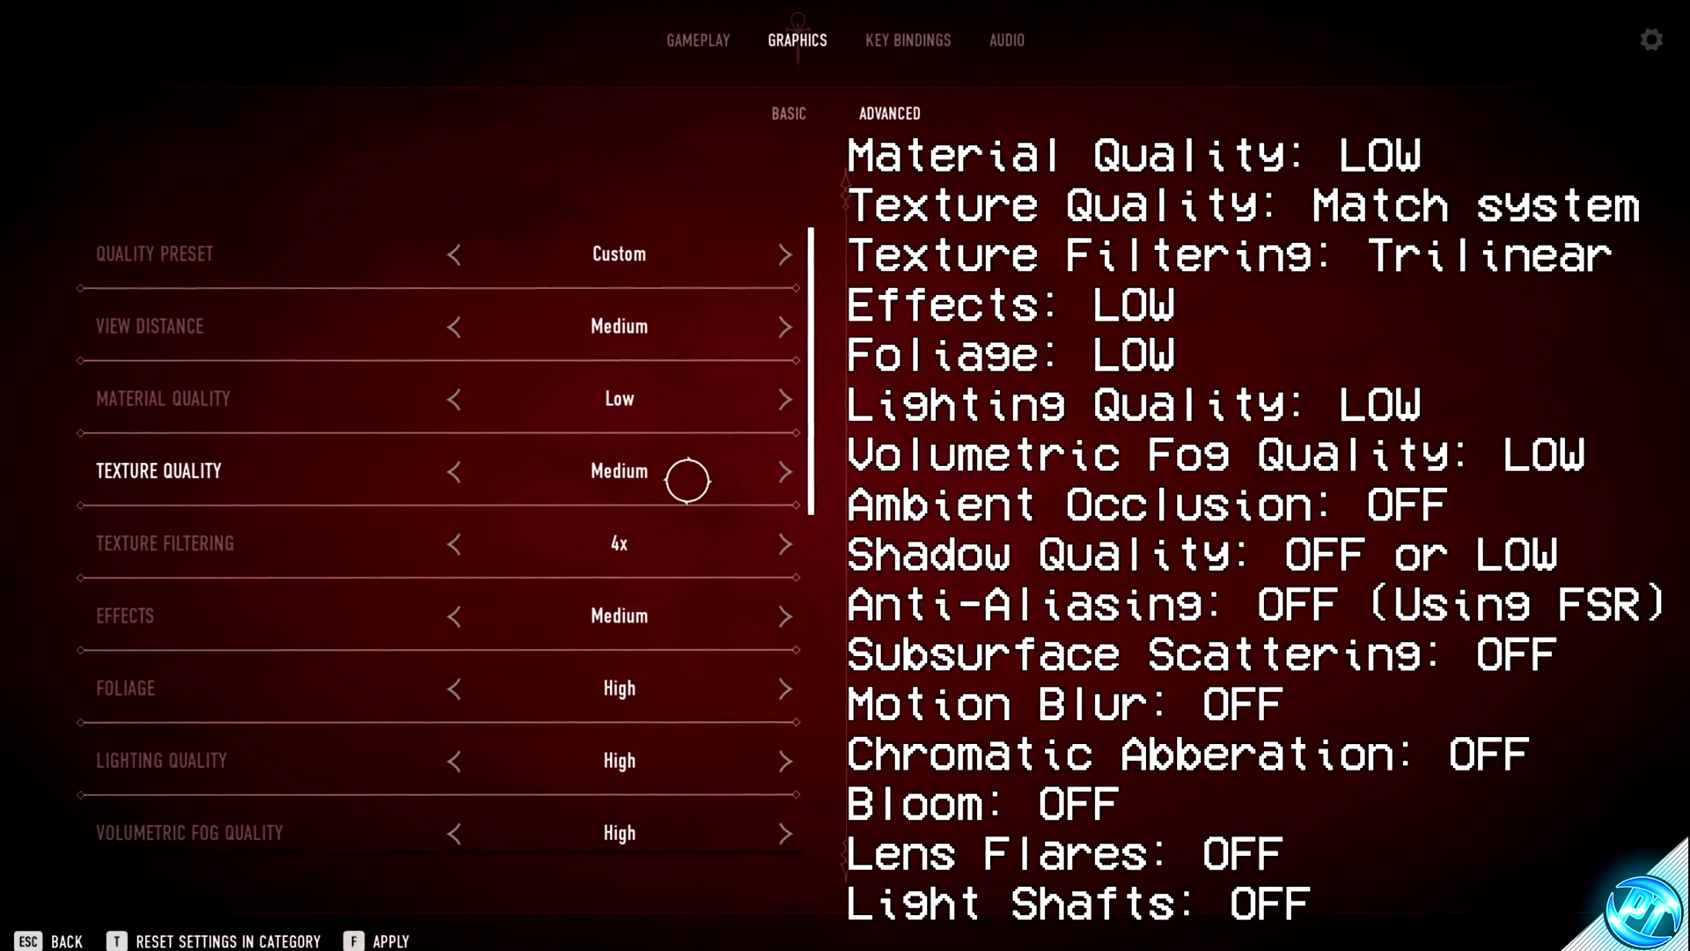
Step: Set texture filtering to Trilinear, effects to Low and foliage to Off
left_click(458, 550)
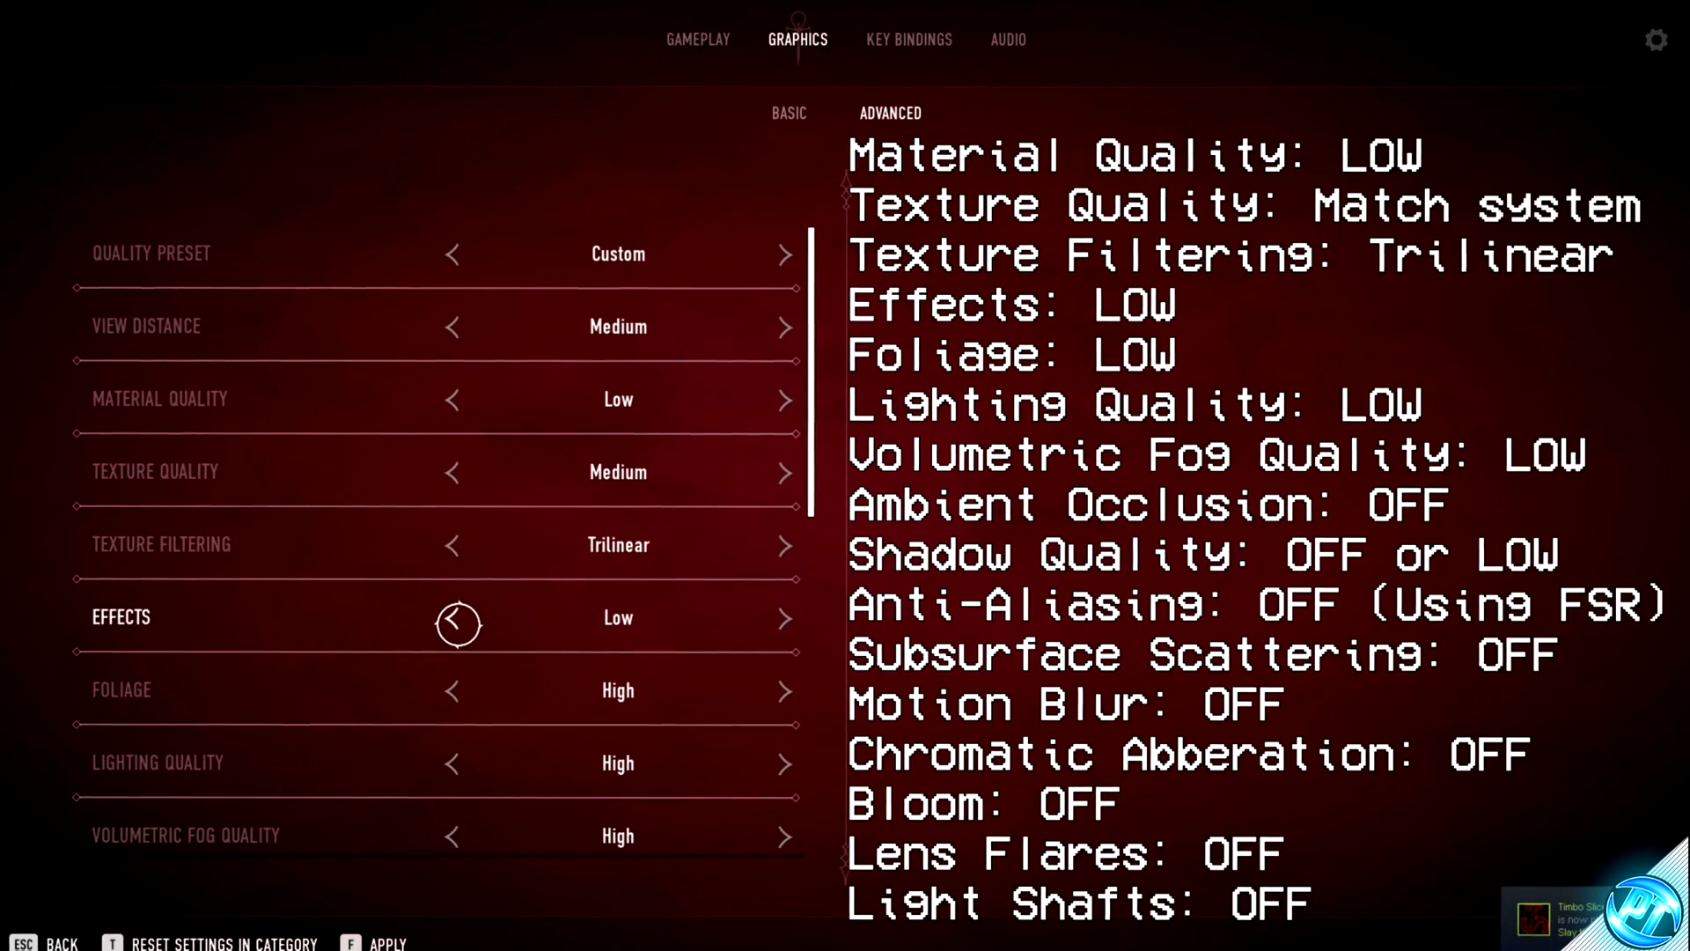
left_click(744, 620)
double_click(458, 700)
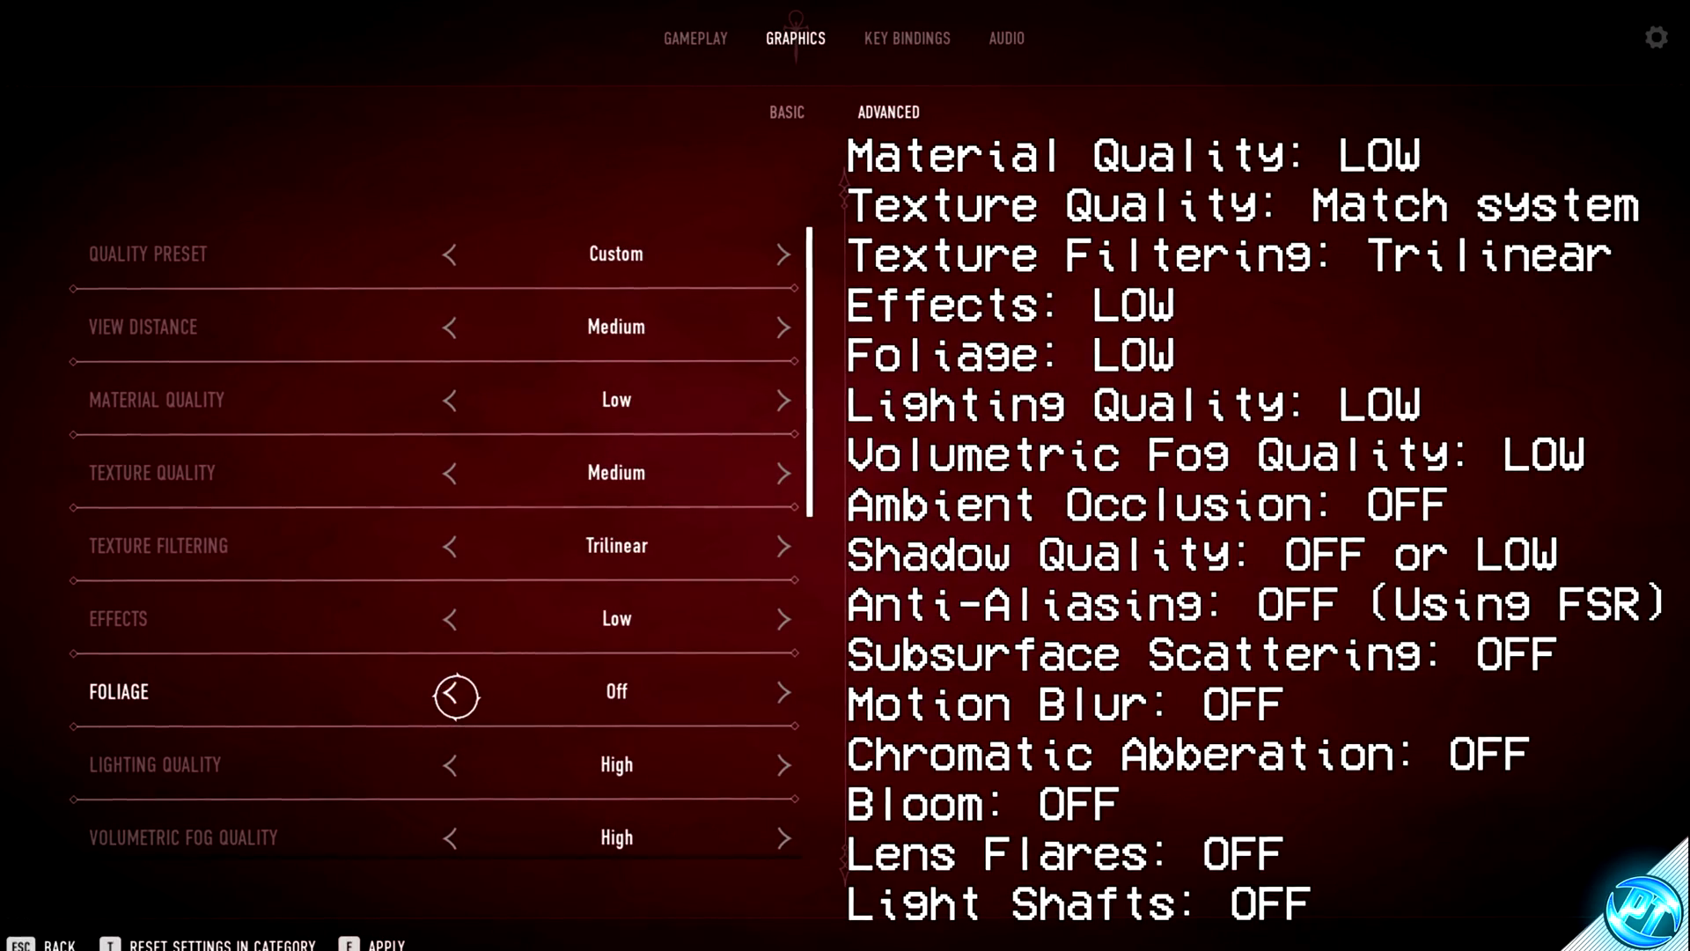
Step: Set lighting quality to Low and volumetric fog quality to Off
scroll(565, 696, "down", 2)
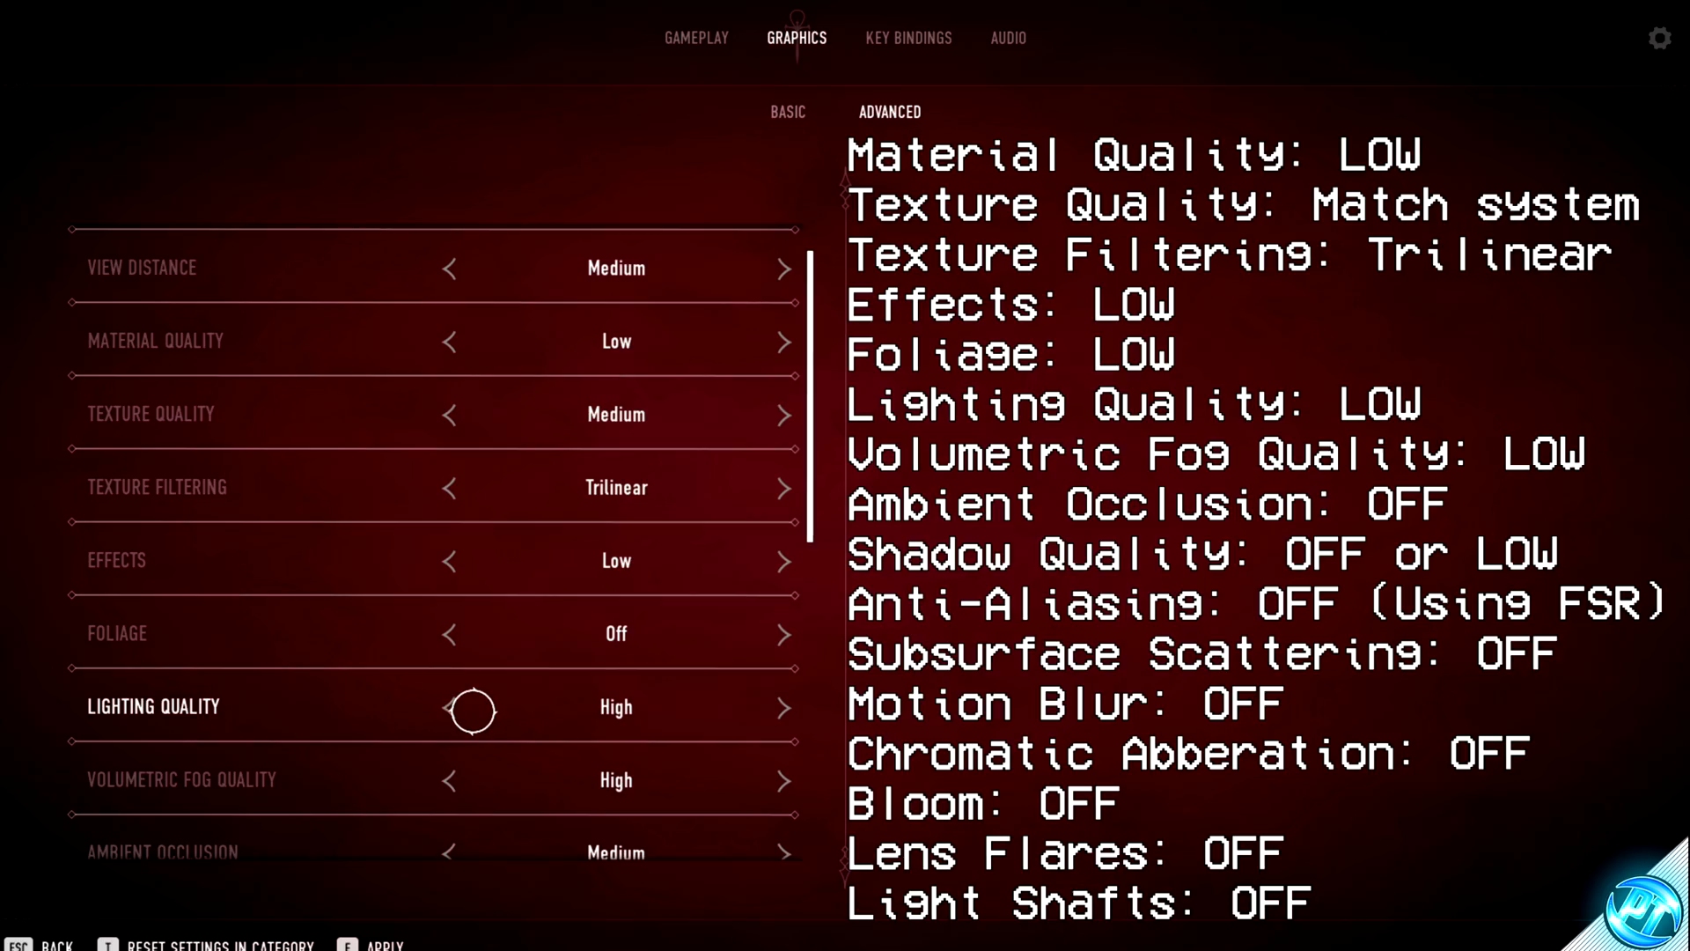
triple_click(447, 710)
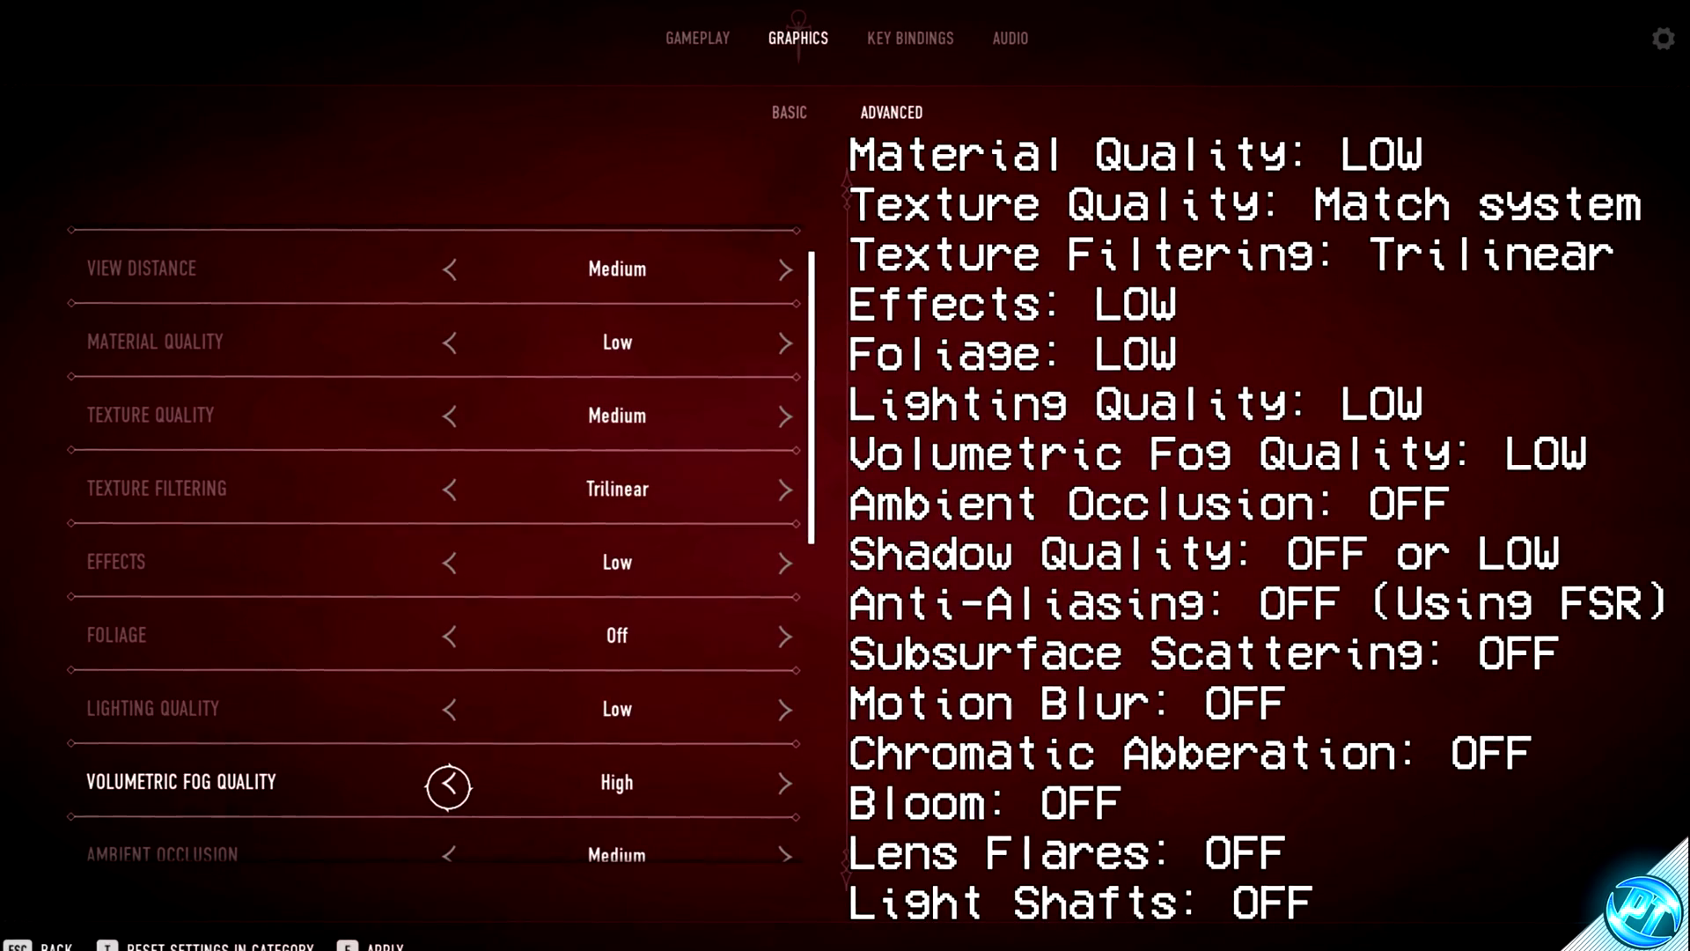
scroll(444, 786, "down", 2)
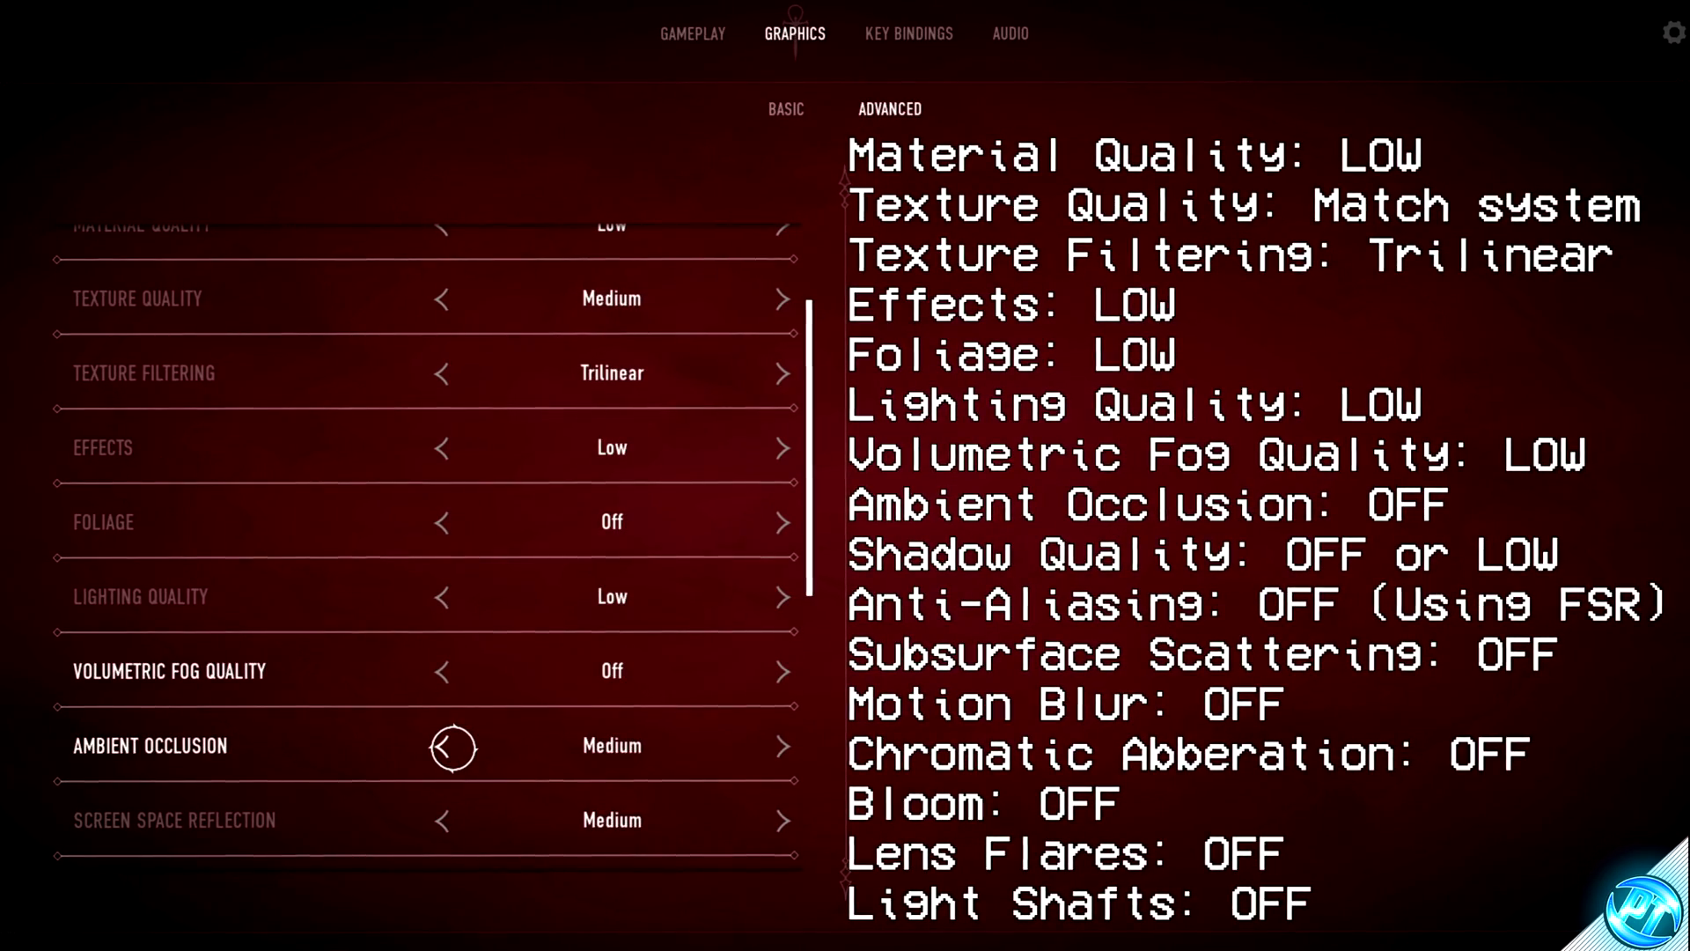
Step: Set ambient occlusion, screen space reflection and shadow quality to Off
left_click(604, 747)
left_click(792, 755)
scroll(456, 691, "down", 2)
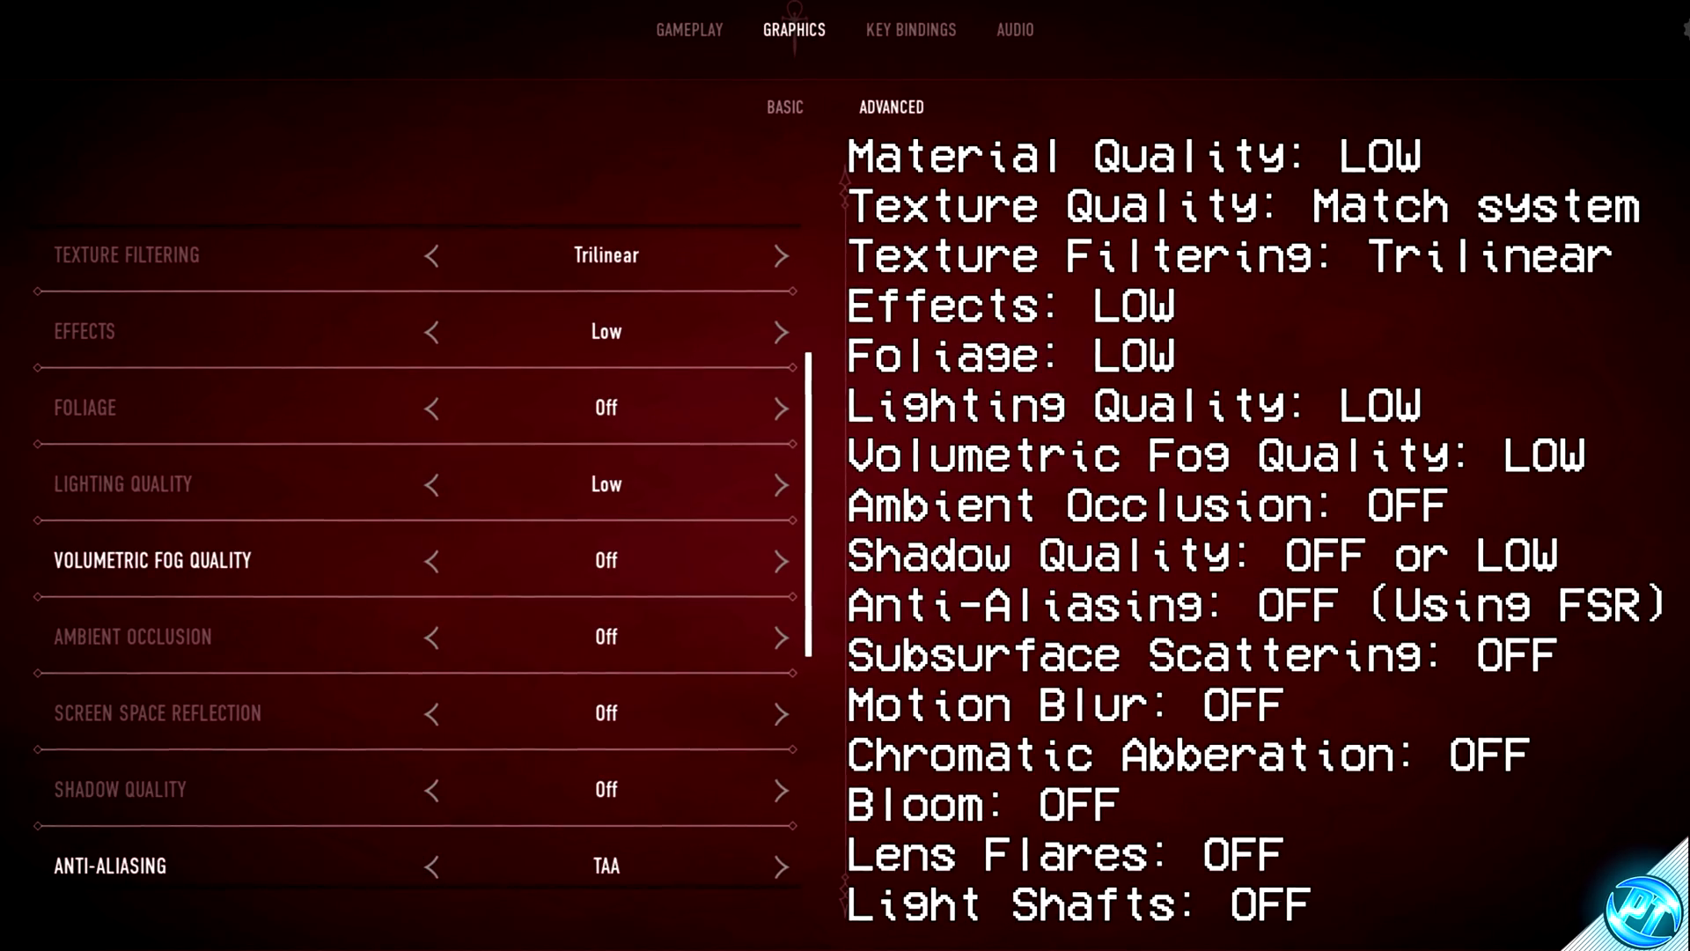
key("Escape")
key("Return")
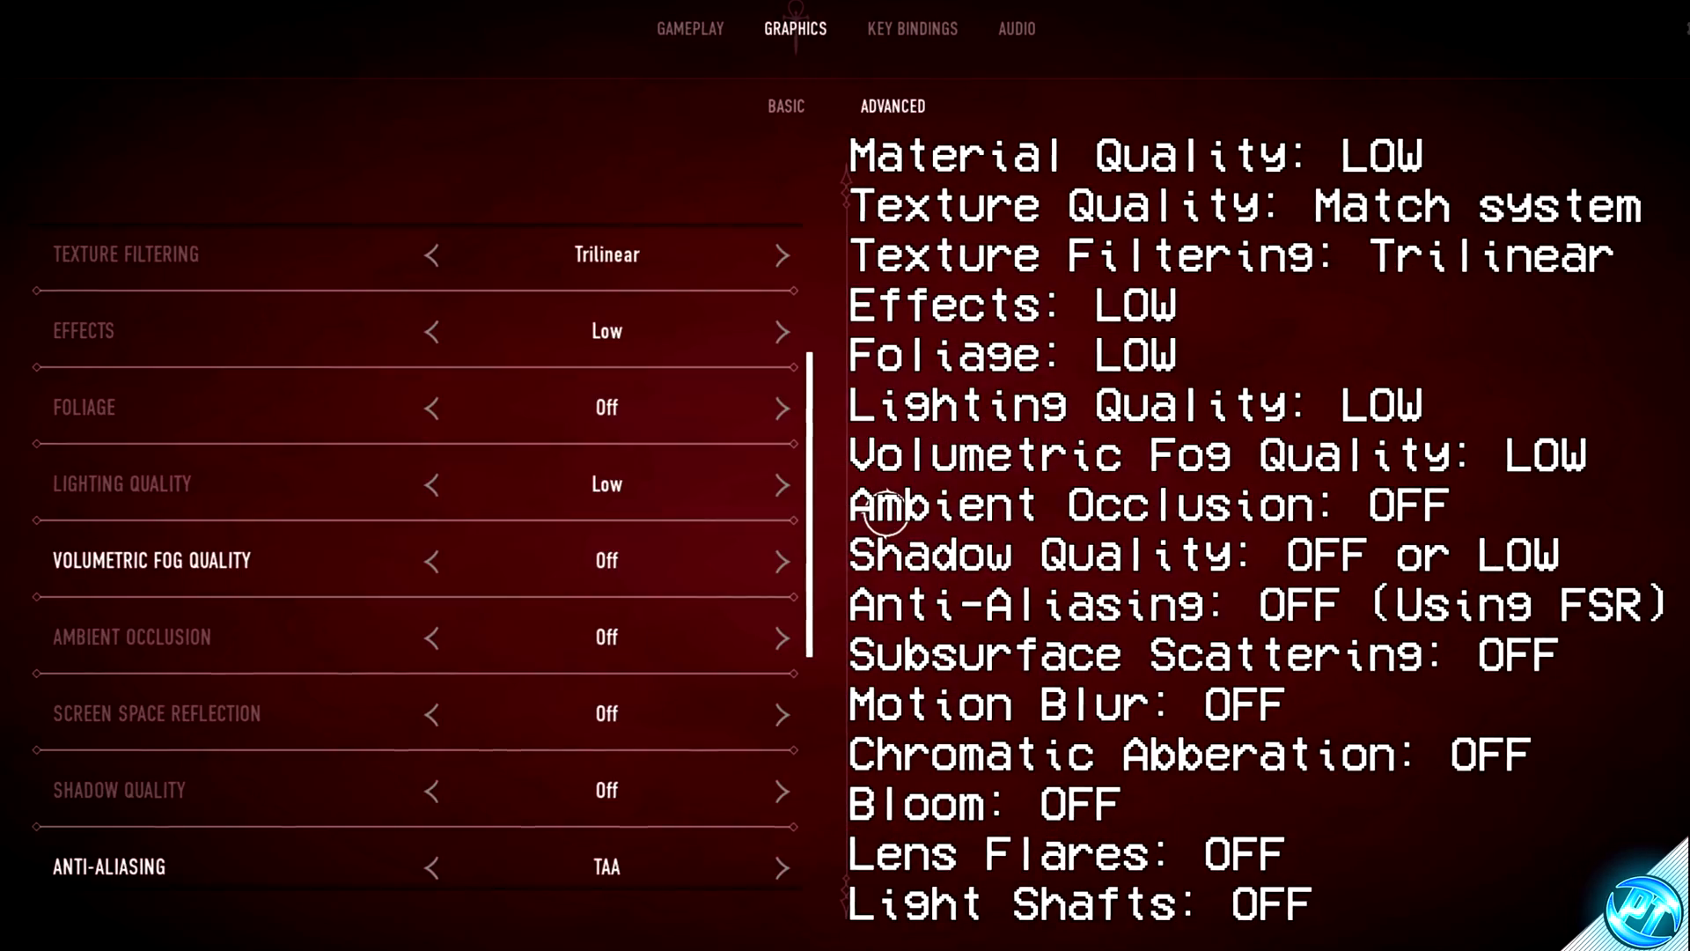
Step: Set shadow quality to Low and turn anti-aliasing, subsurface scattering and motion blur Off in the advanced graphics settings
key("Escape")
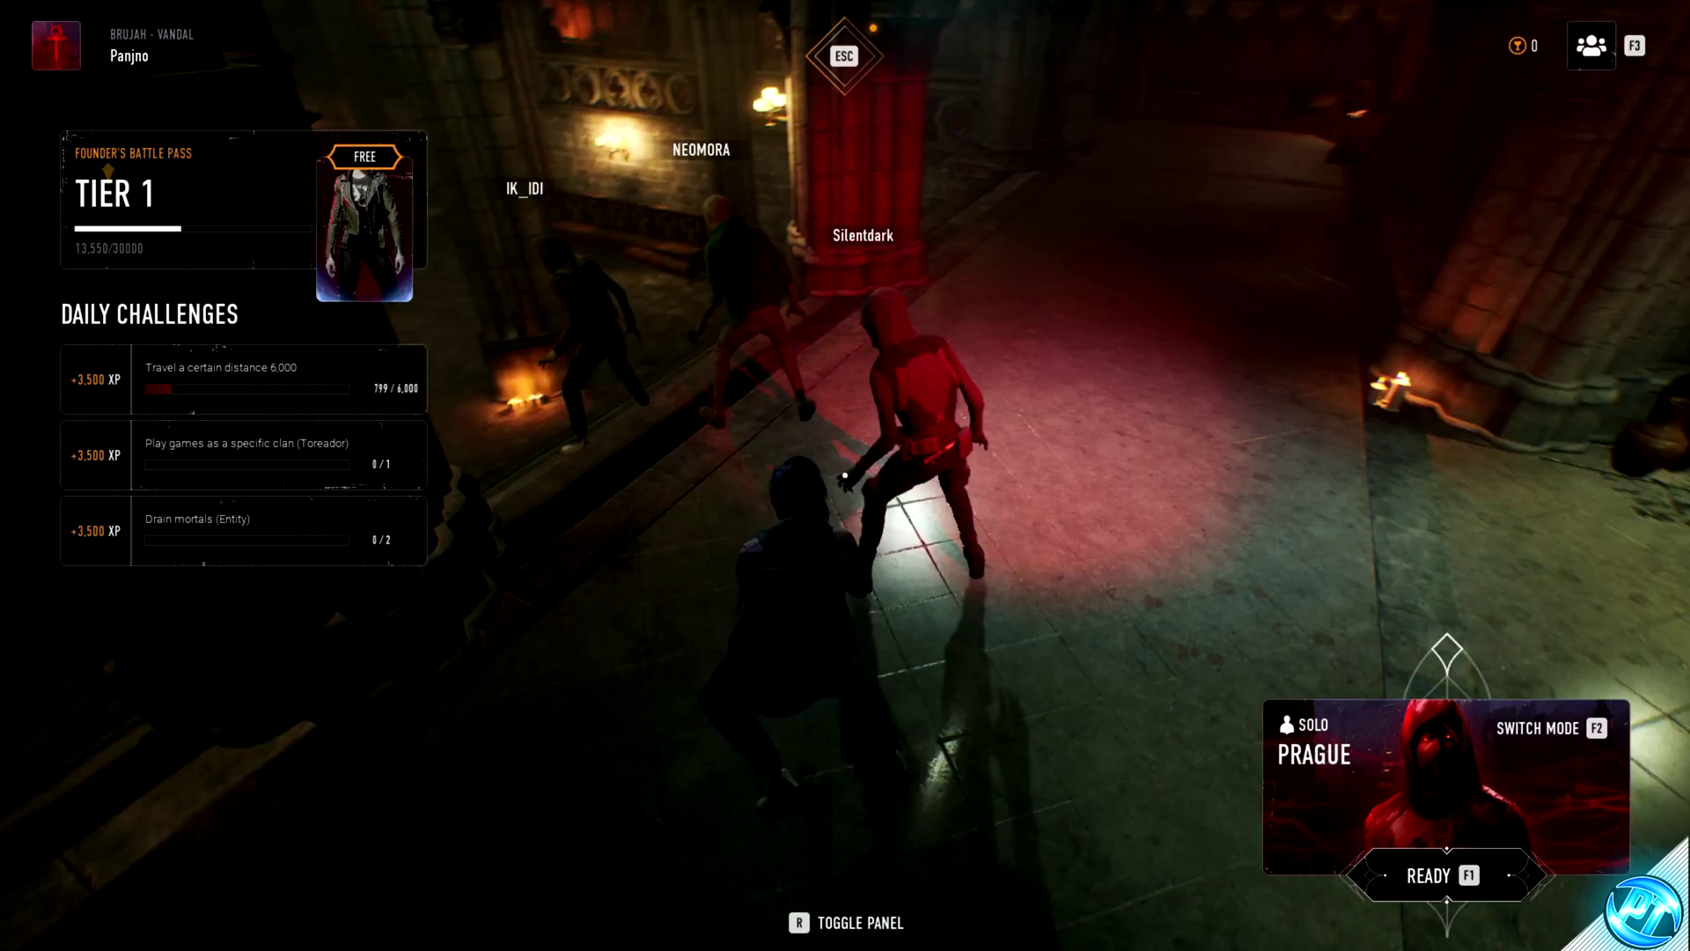
key("w")
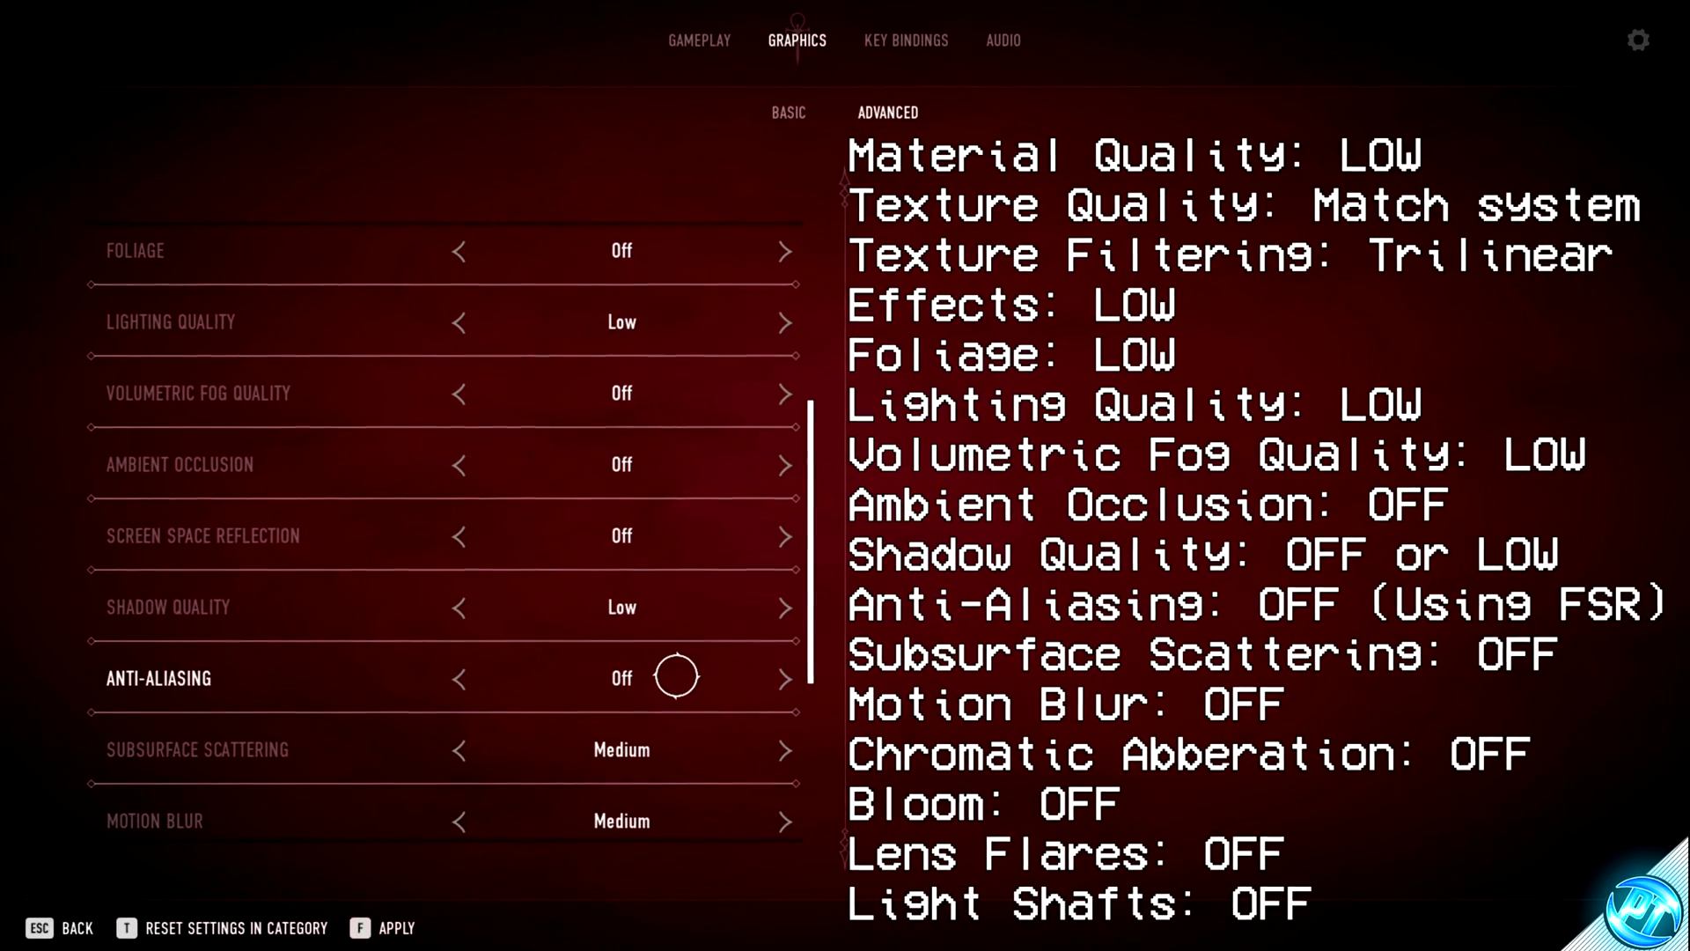
scroll(616, 660, "down", 1)
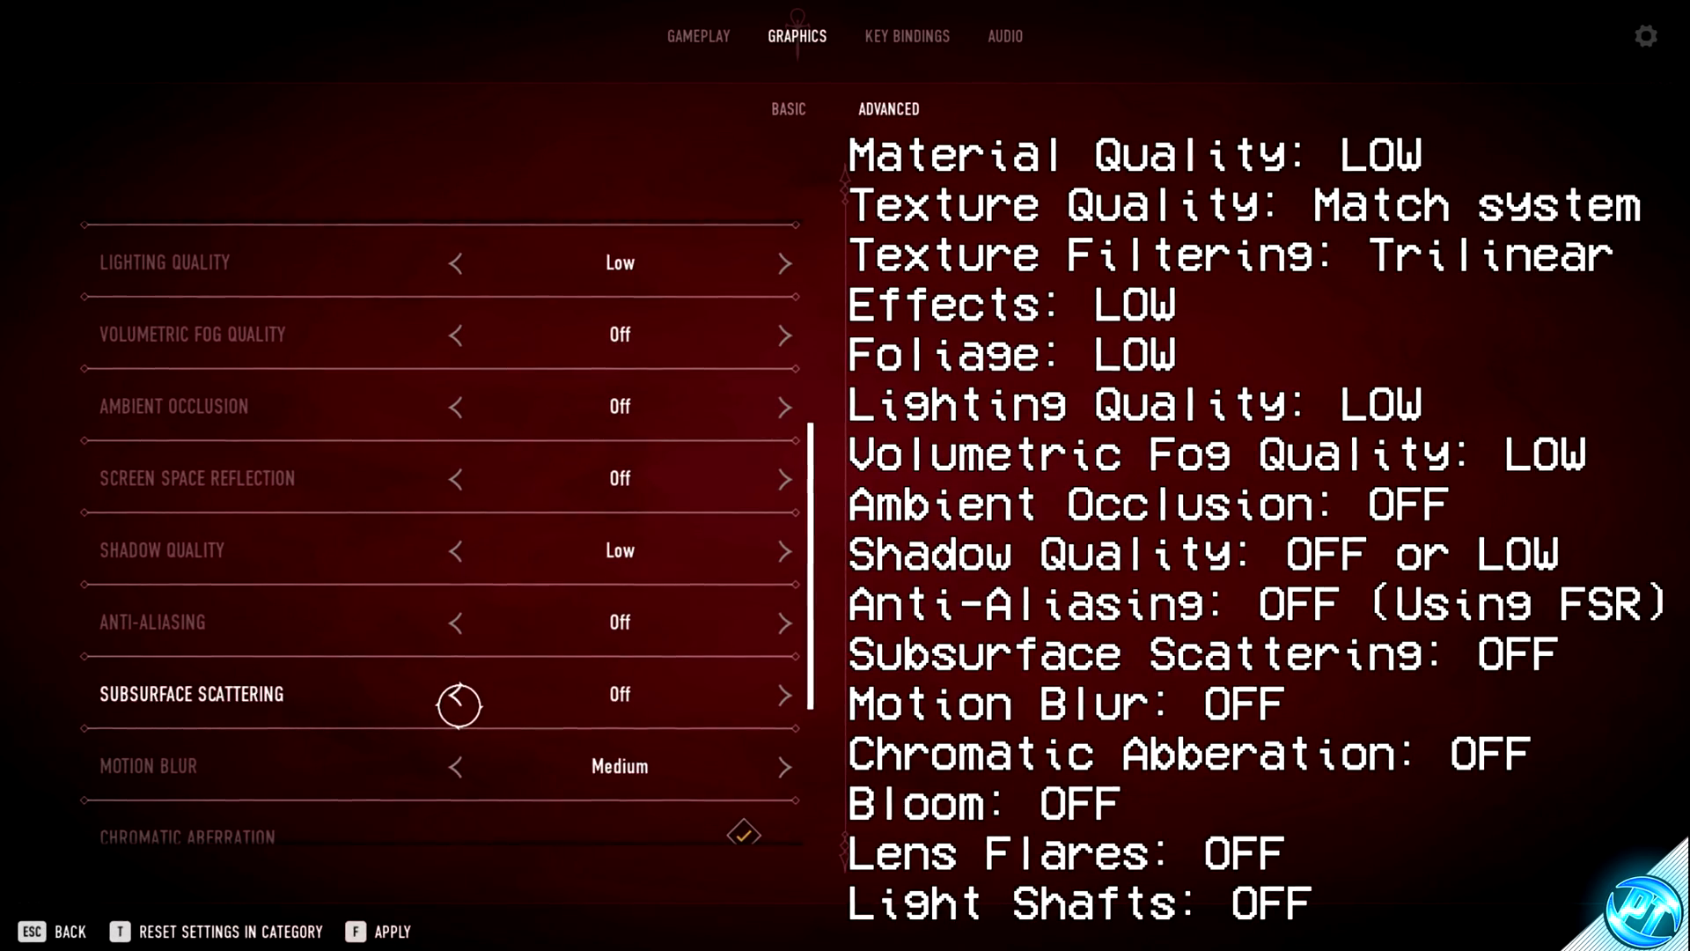
scroll(458, 704, "down", 1)
scroll(451, 708, "down", 1)
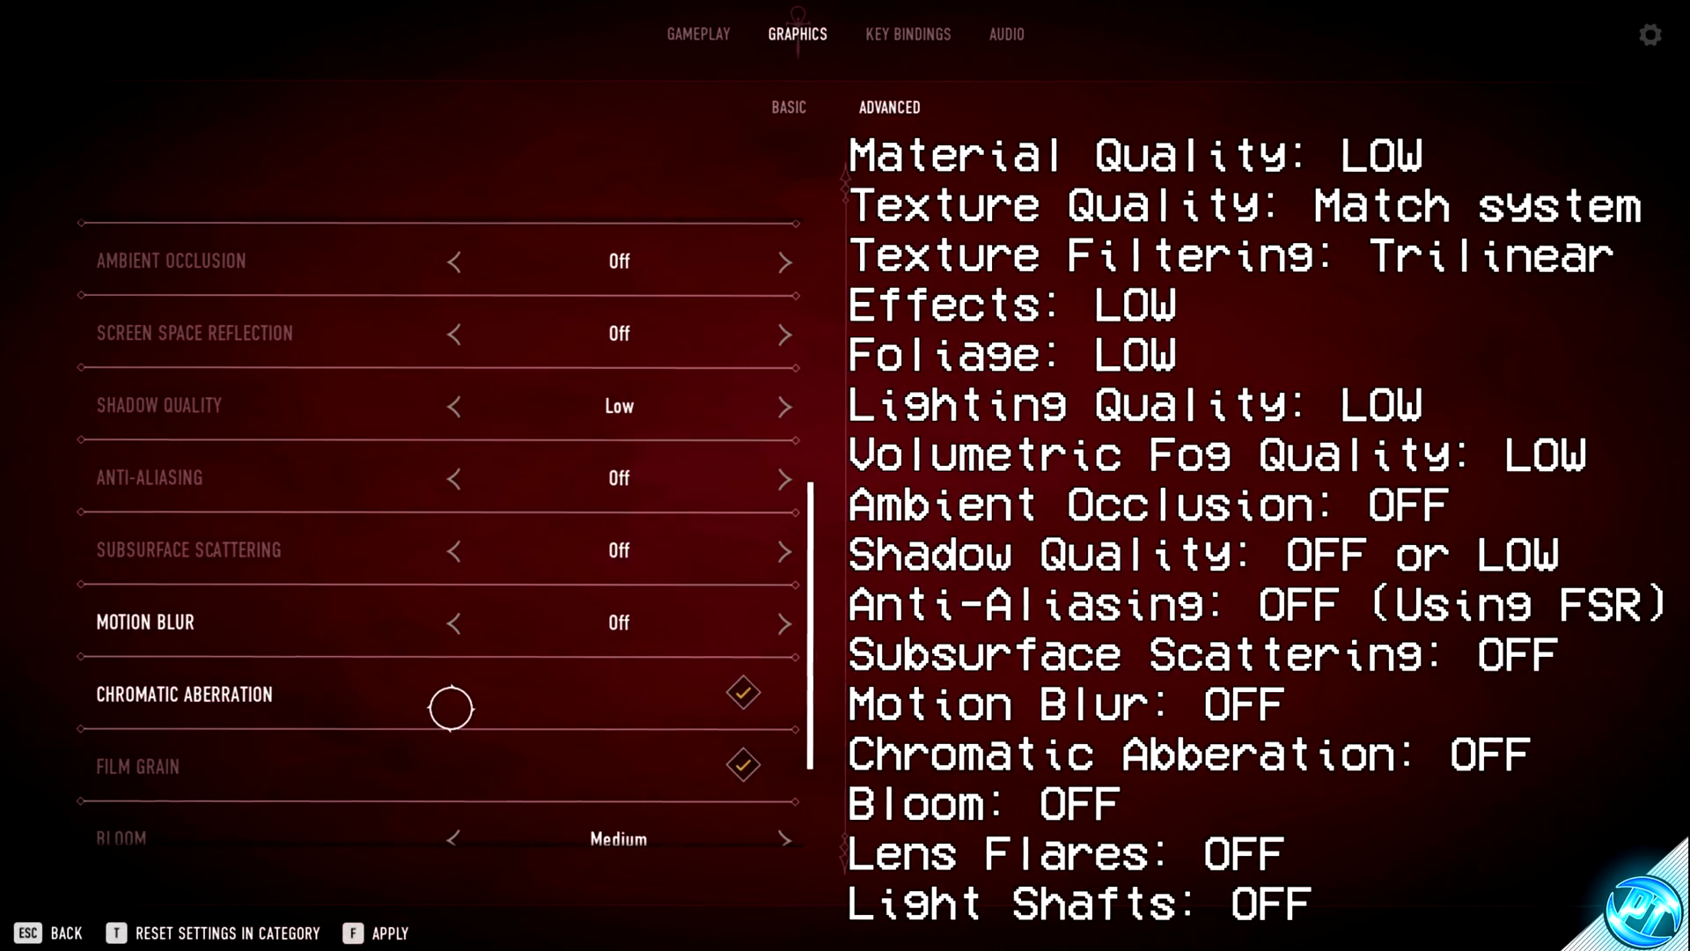
Step: Disable chromatic aberration and film grain, and set bloom and lens flares to Off
left_click(741, 765)
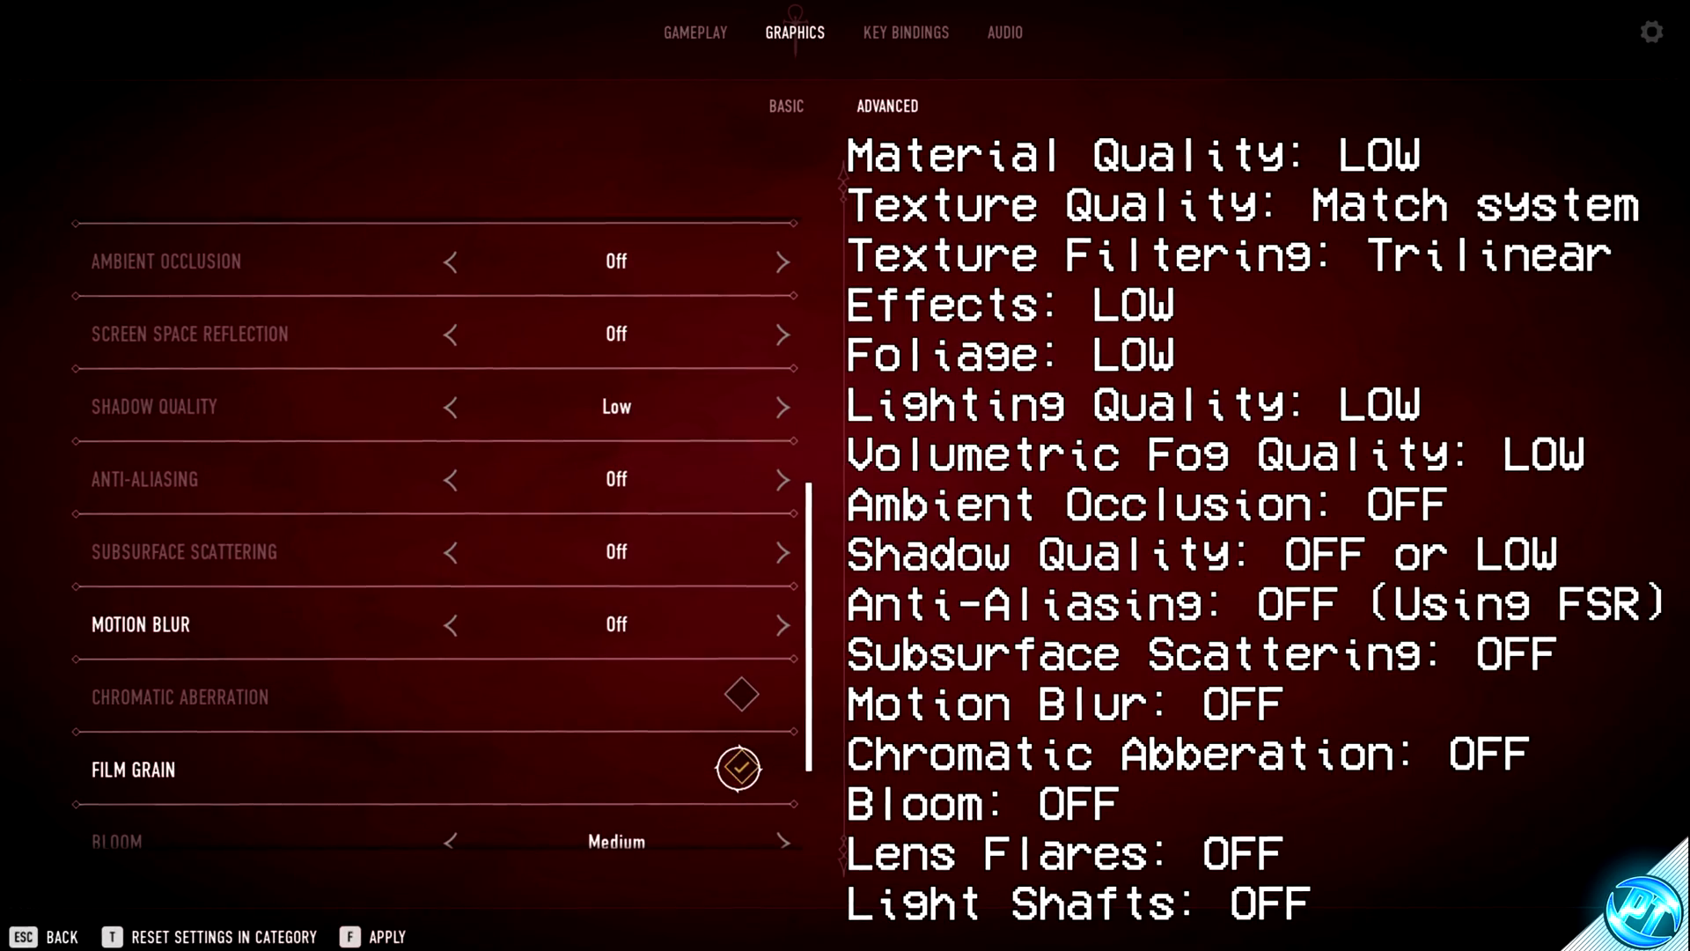
scroll(736, 748, "down", 2)
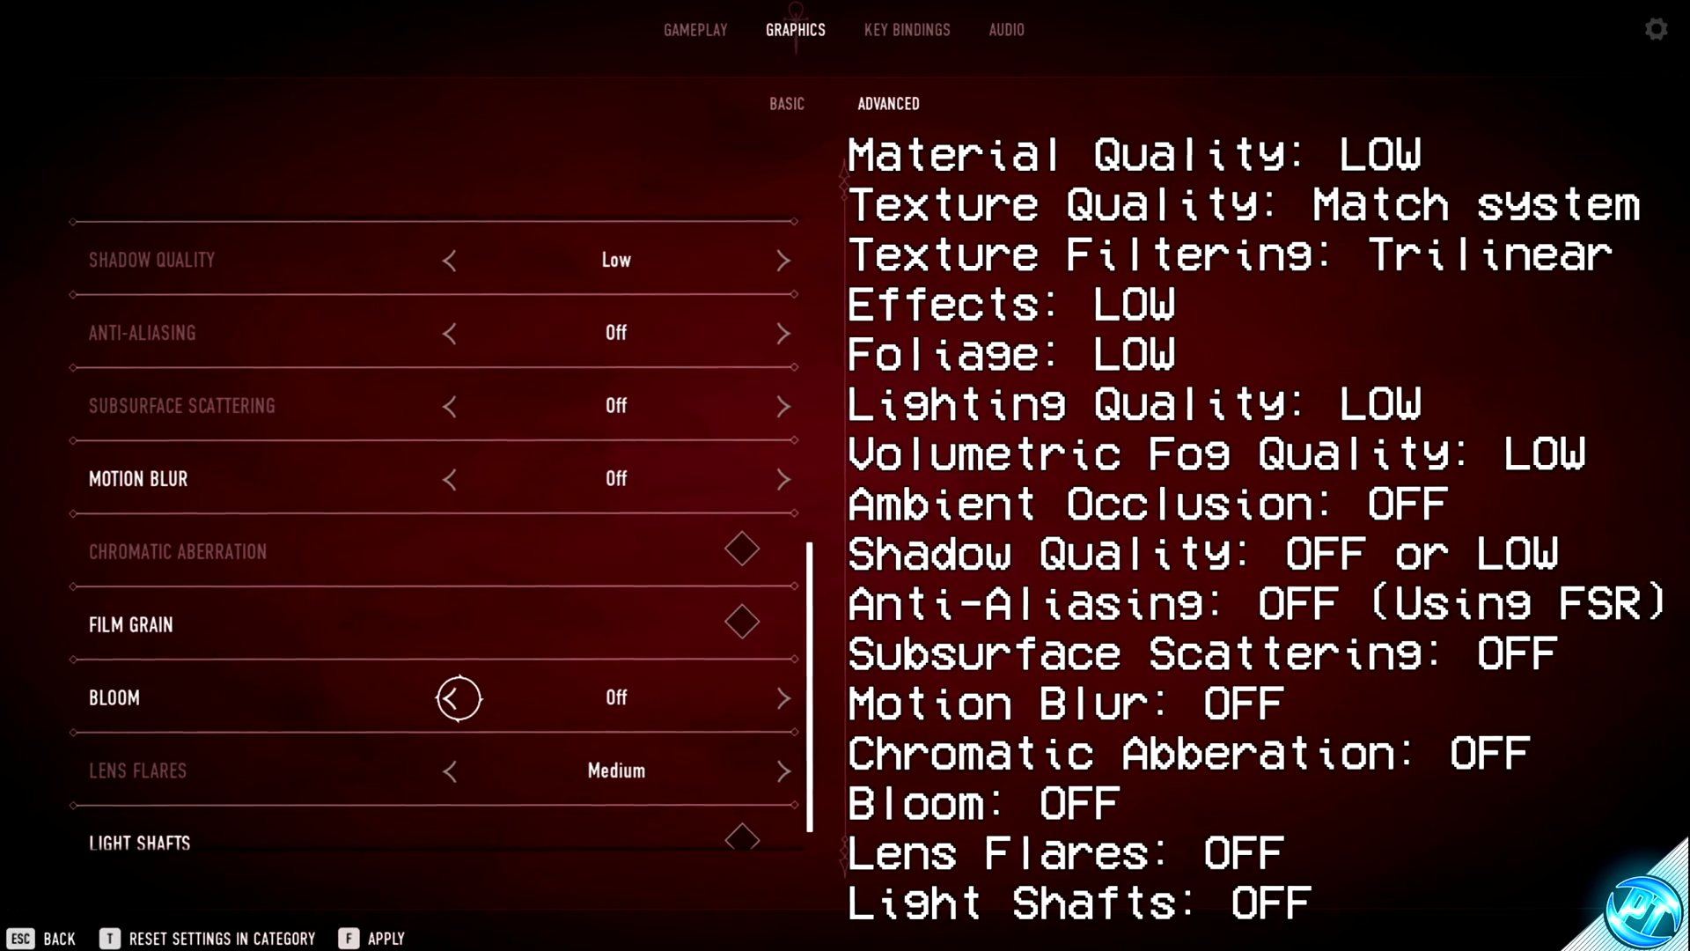
left_click(450, 772)
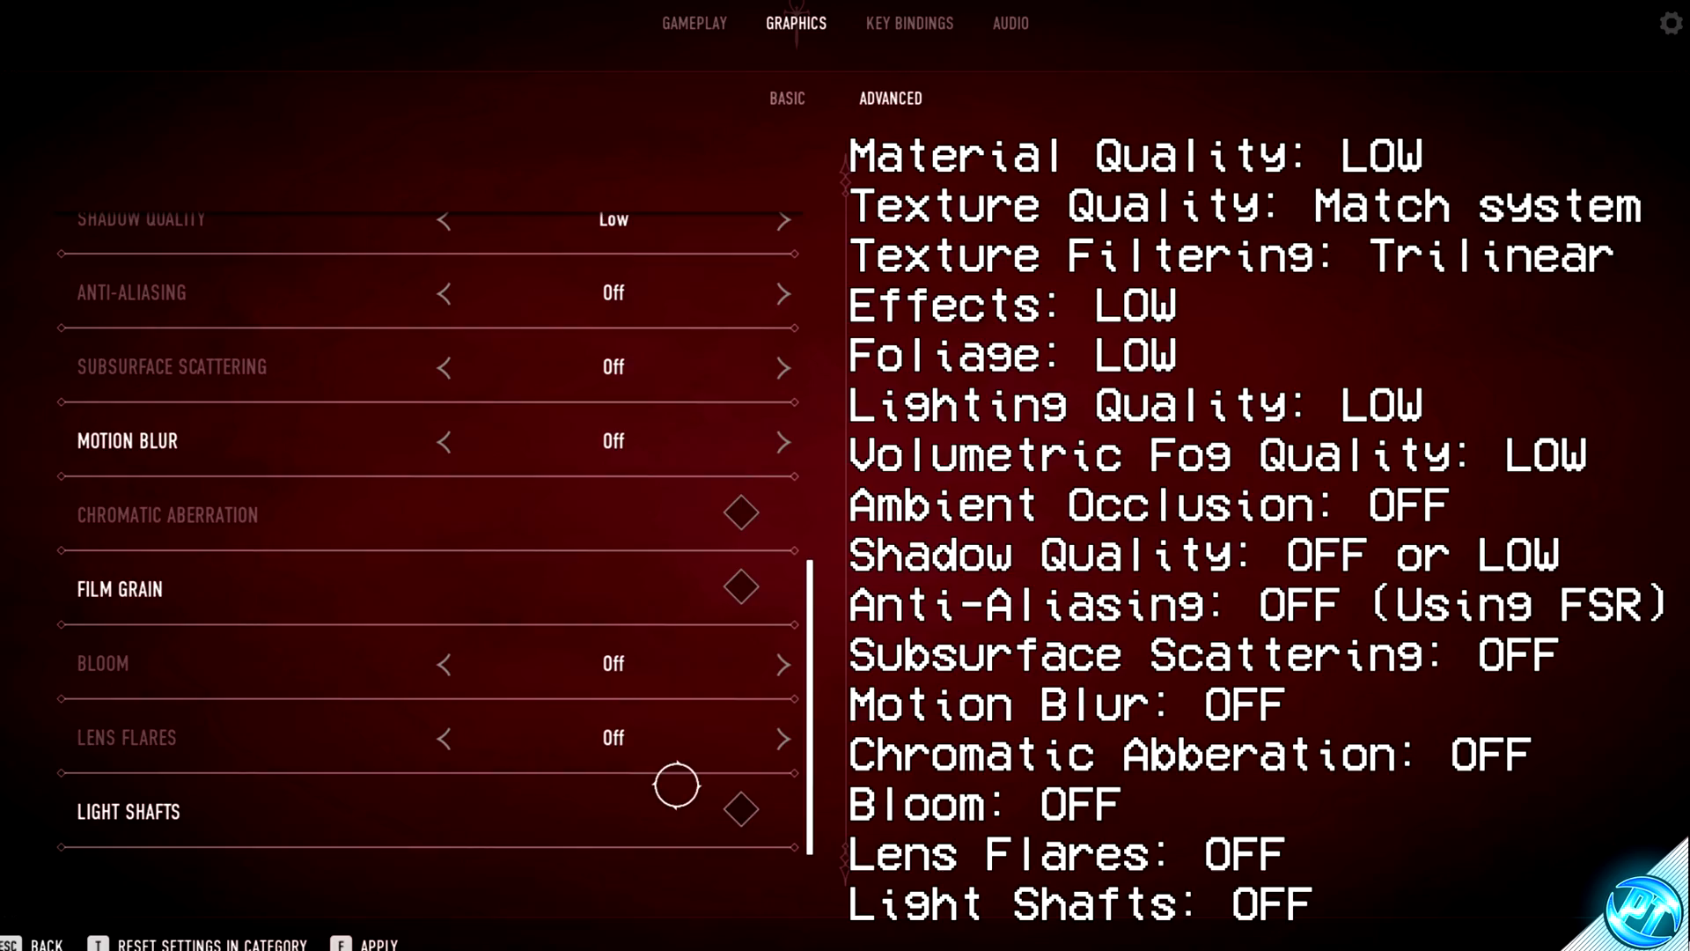
Step: Review the full list of advanced graphics settings, apply them and dismiss the confirmation
scroll(656, 824, "up", 10)
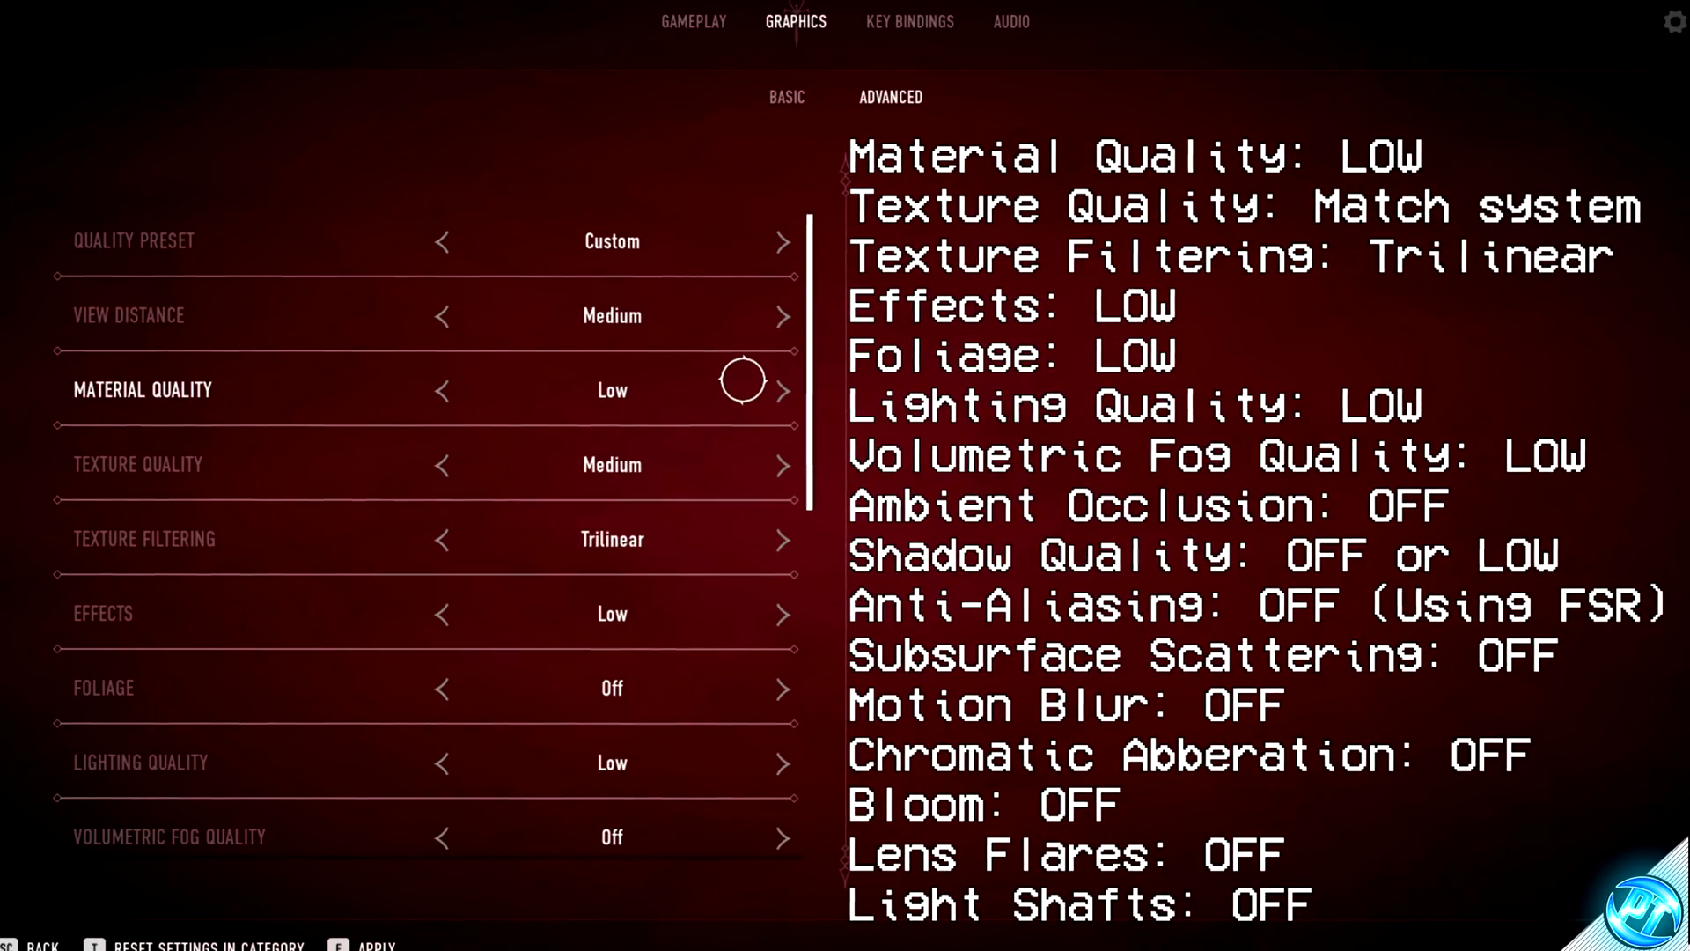
scroll(742, 380, "down", 8)
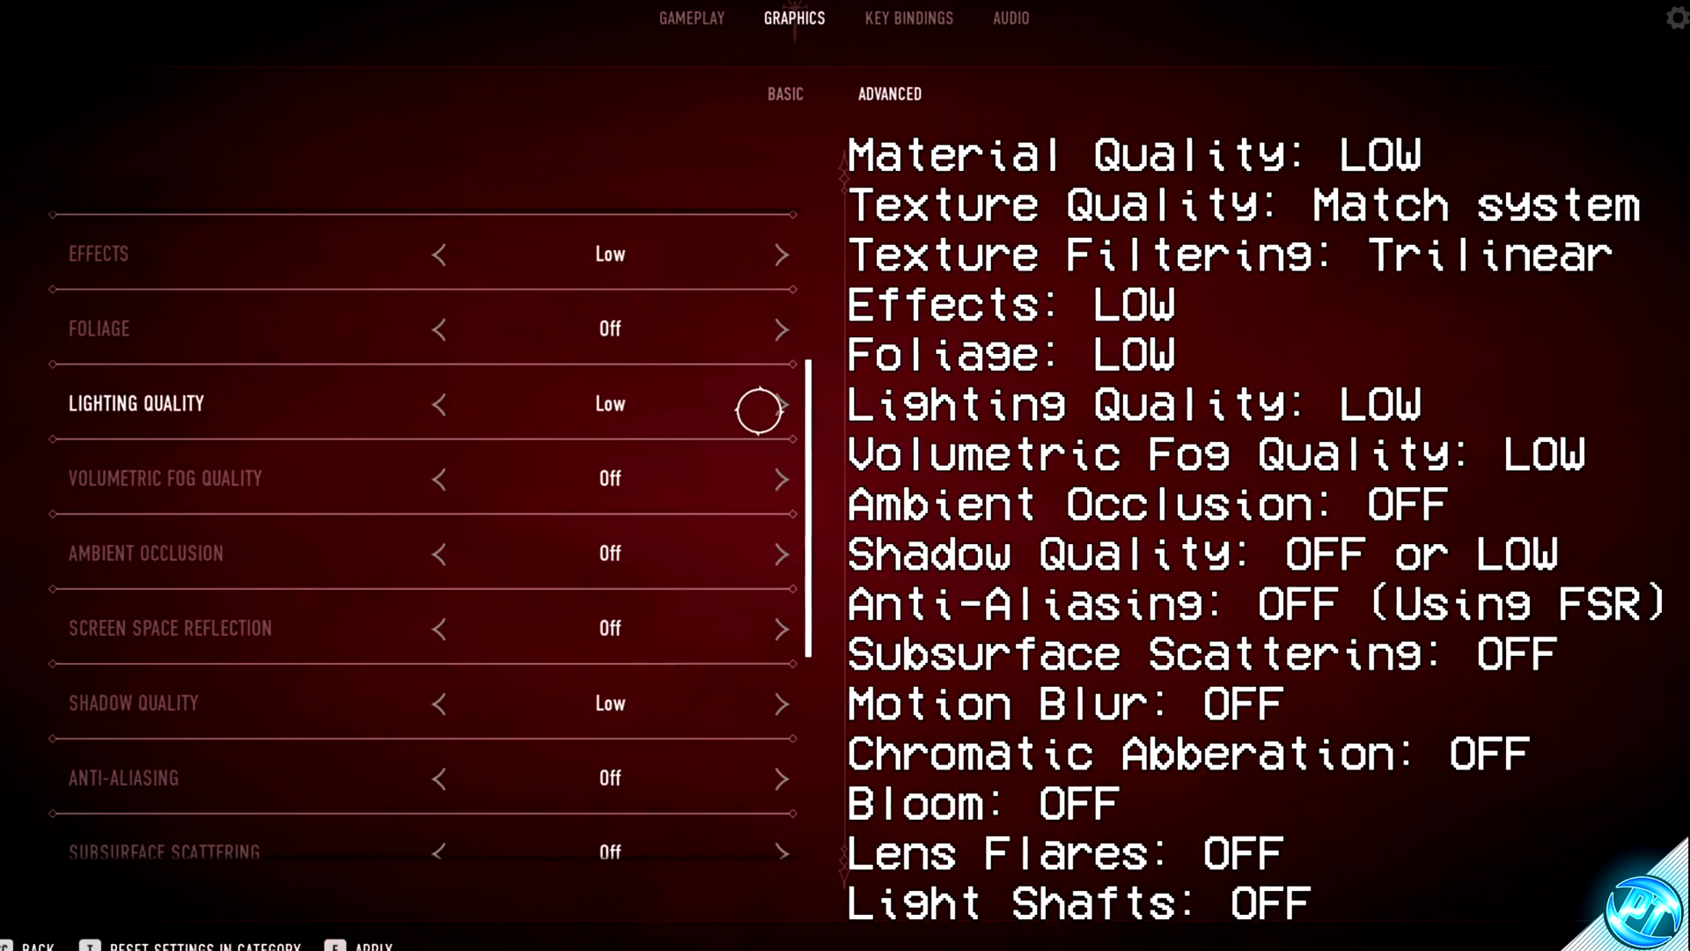
scroll(751, 453, "down", 2)
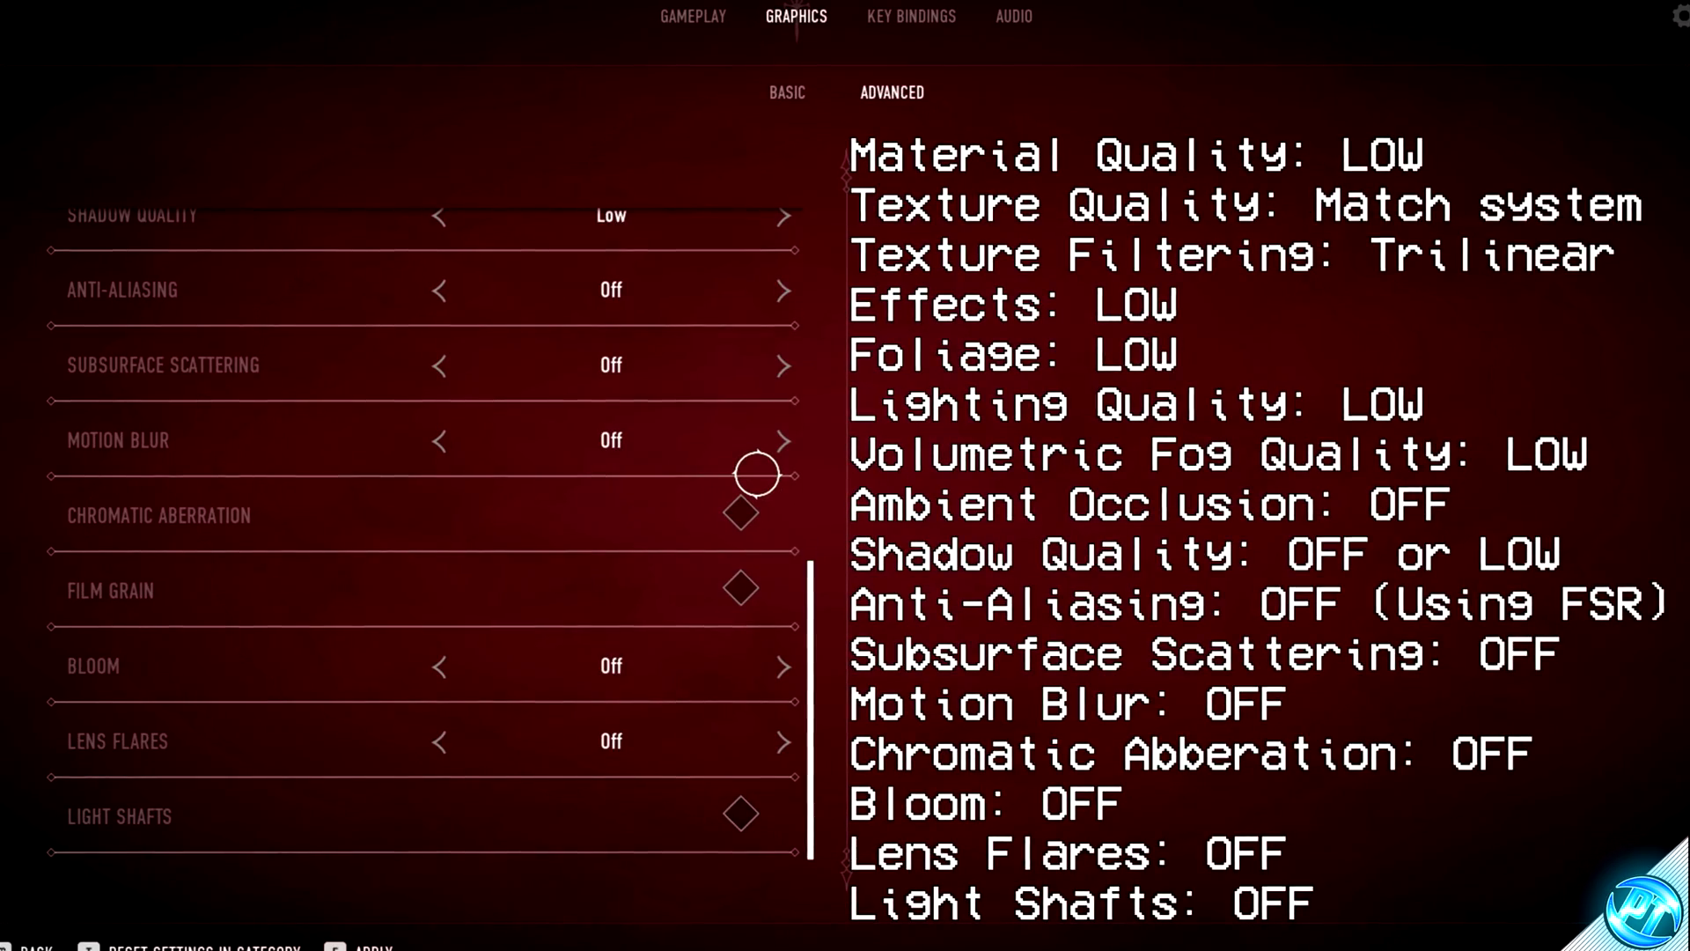
left_click(371, 933)
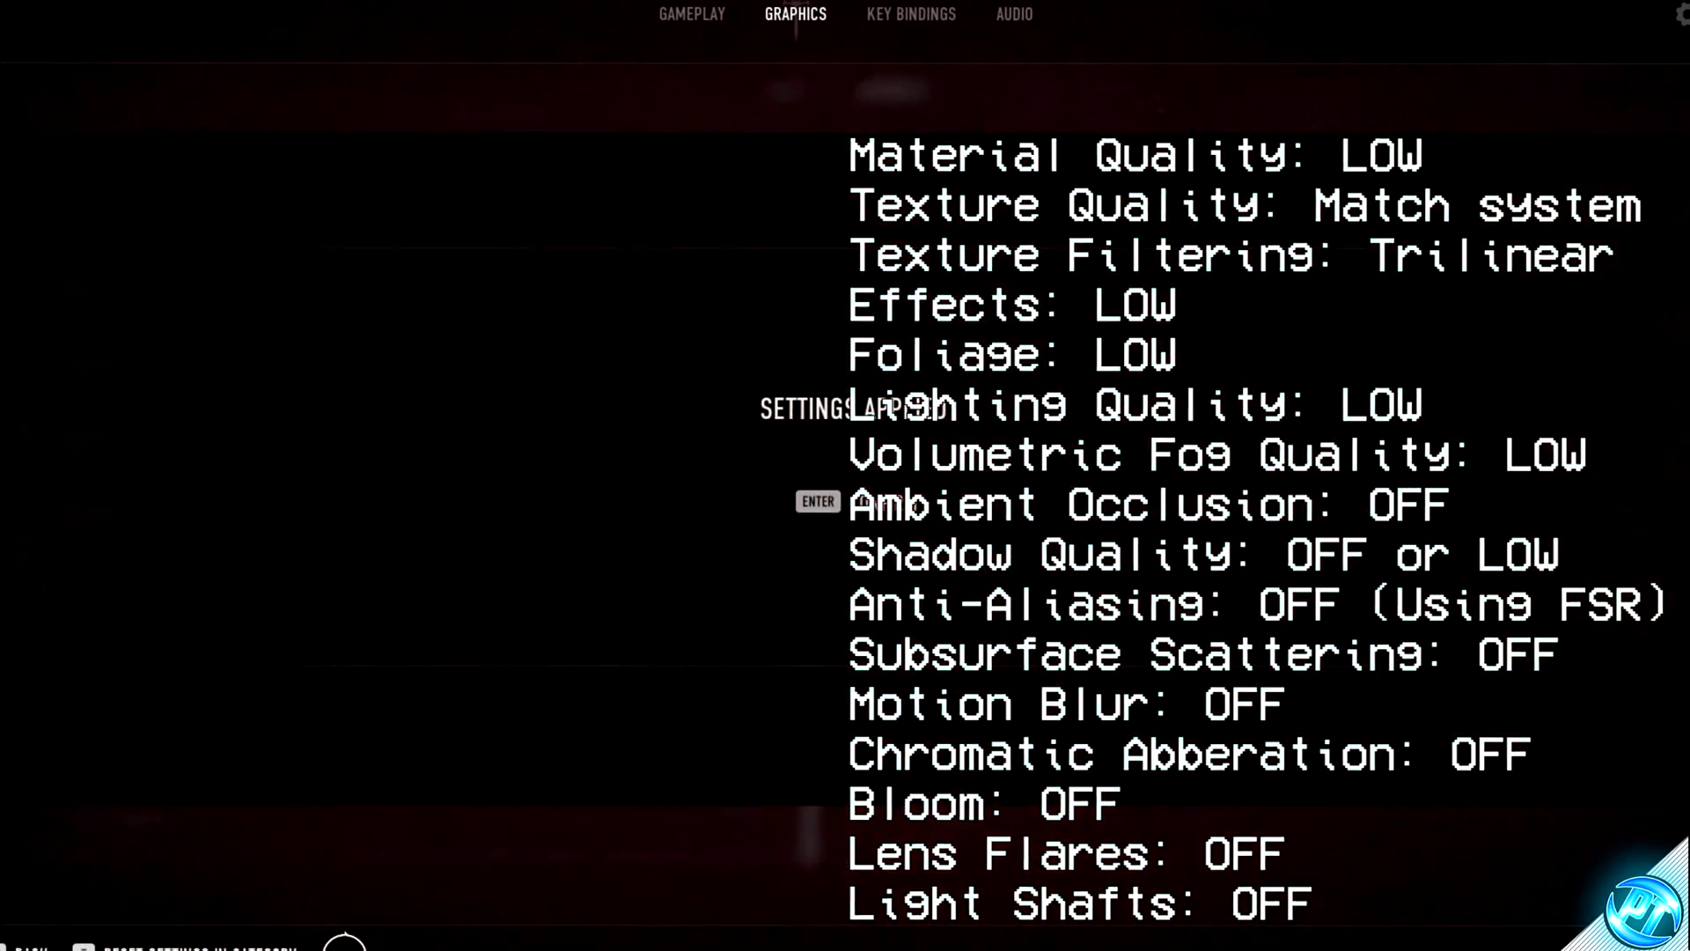
left_click(880, 509)
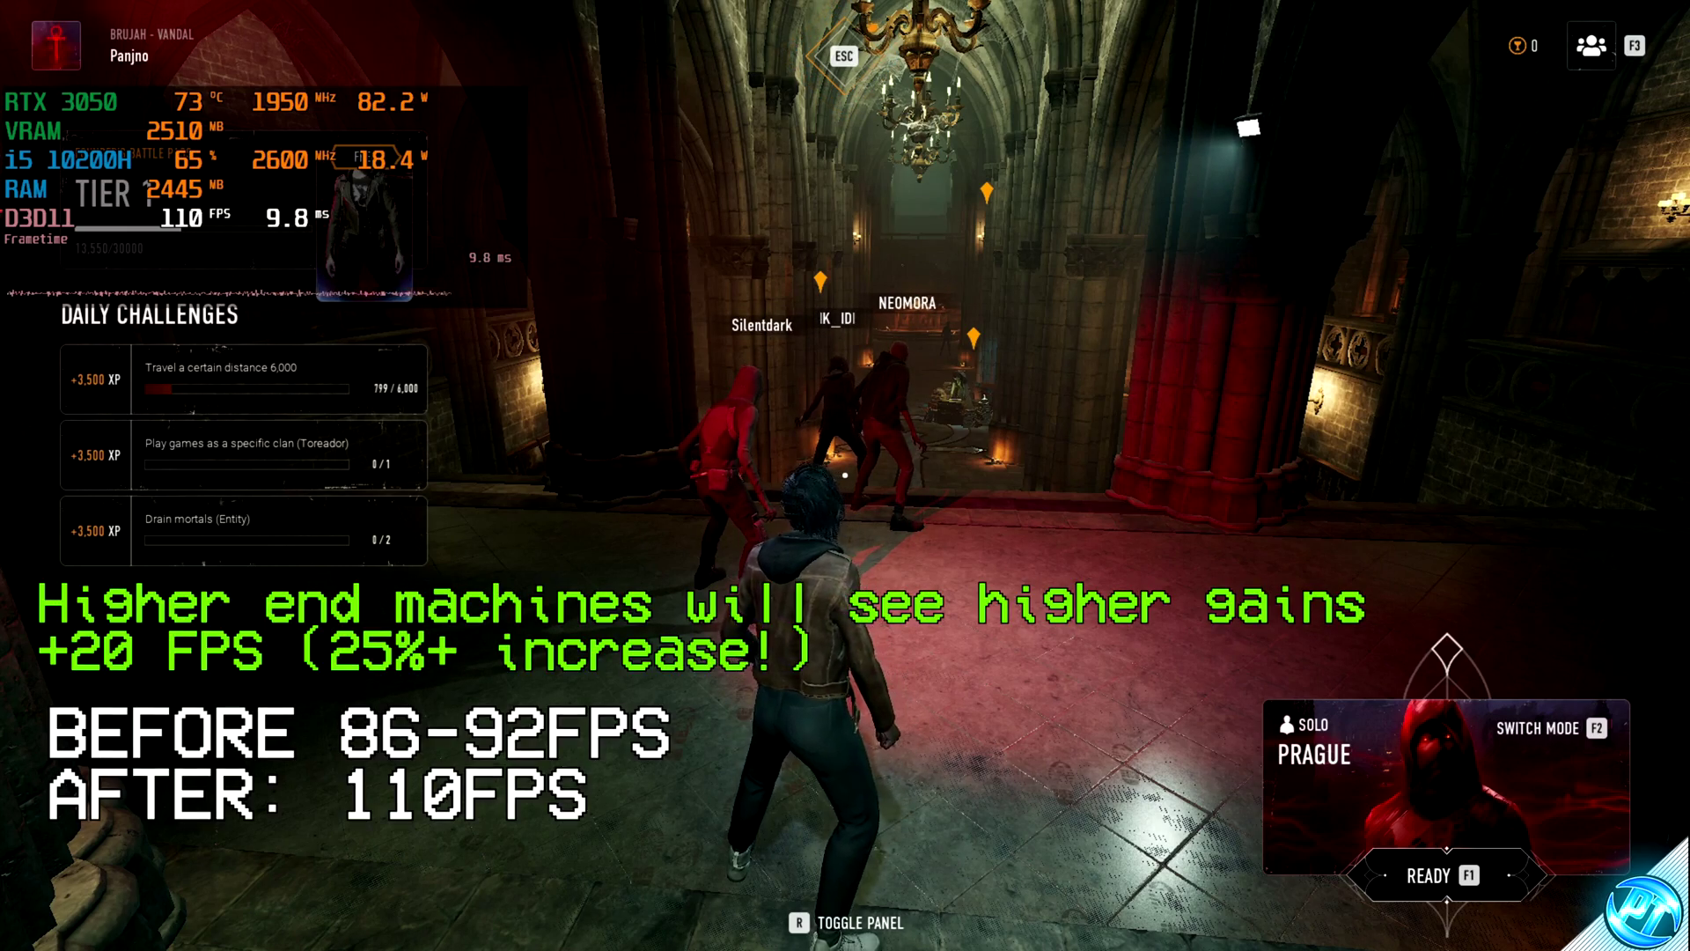
Step: In the basic graphics settings, set AMD FSR 1.0 to Ultra Quality and apply the change
key("Escape")
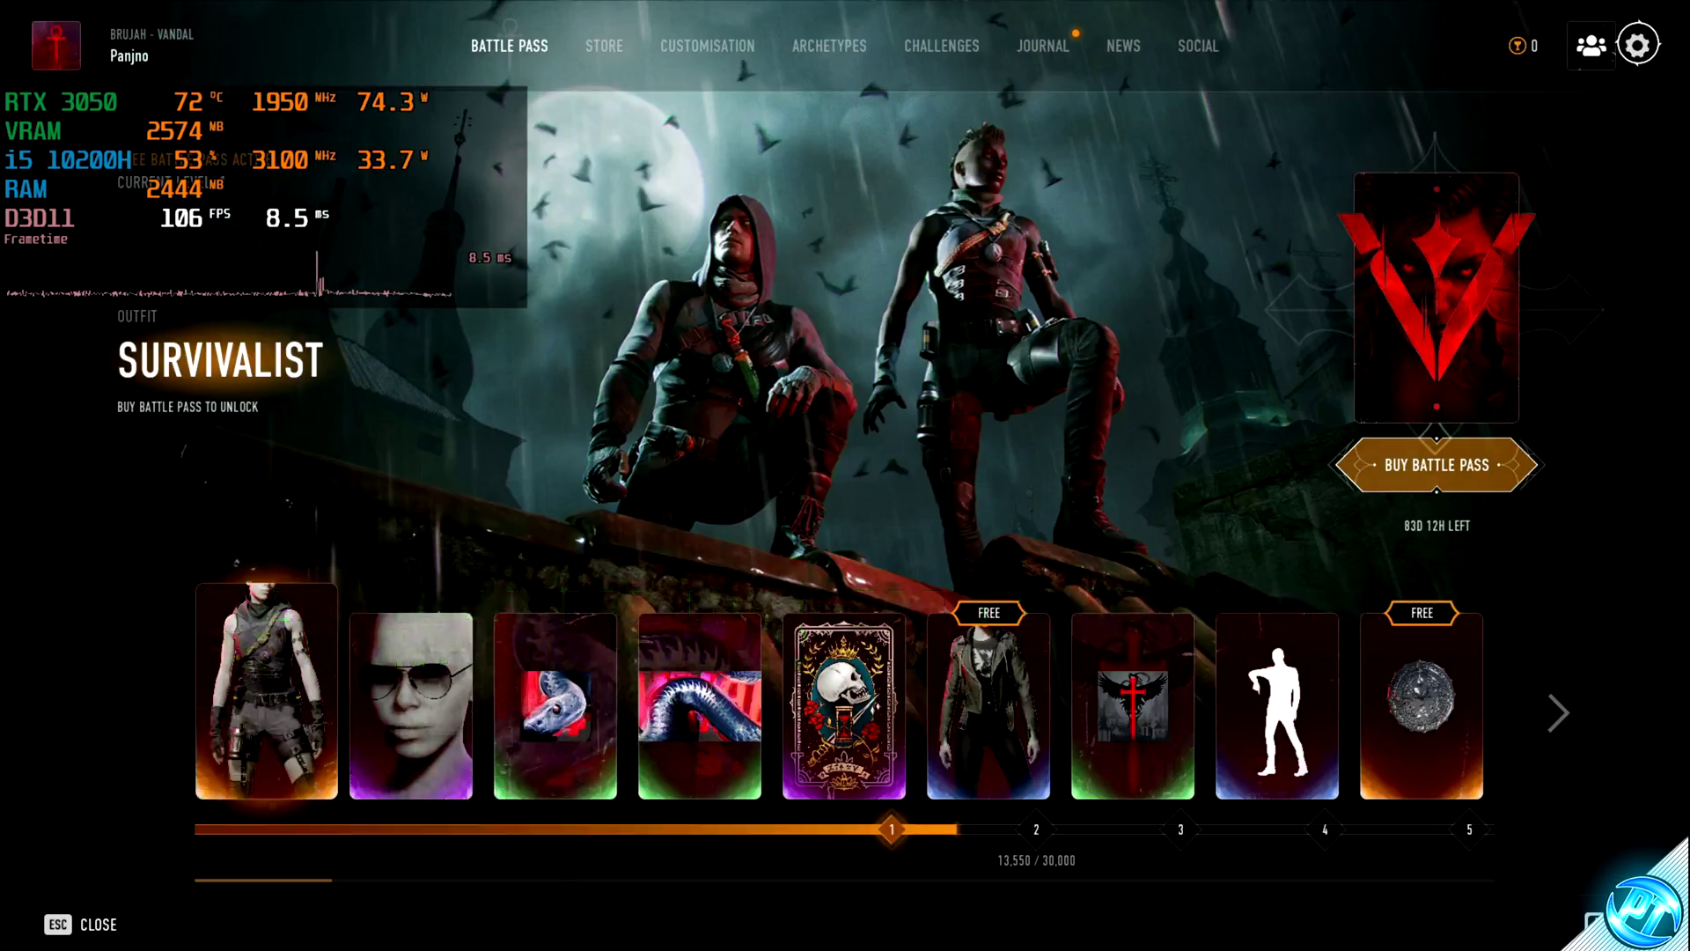
left_click(1637, 45)
left_click(784, 119)
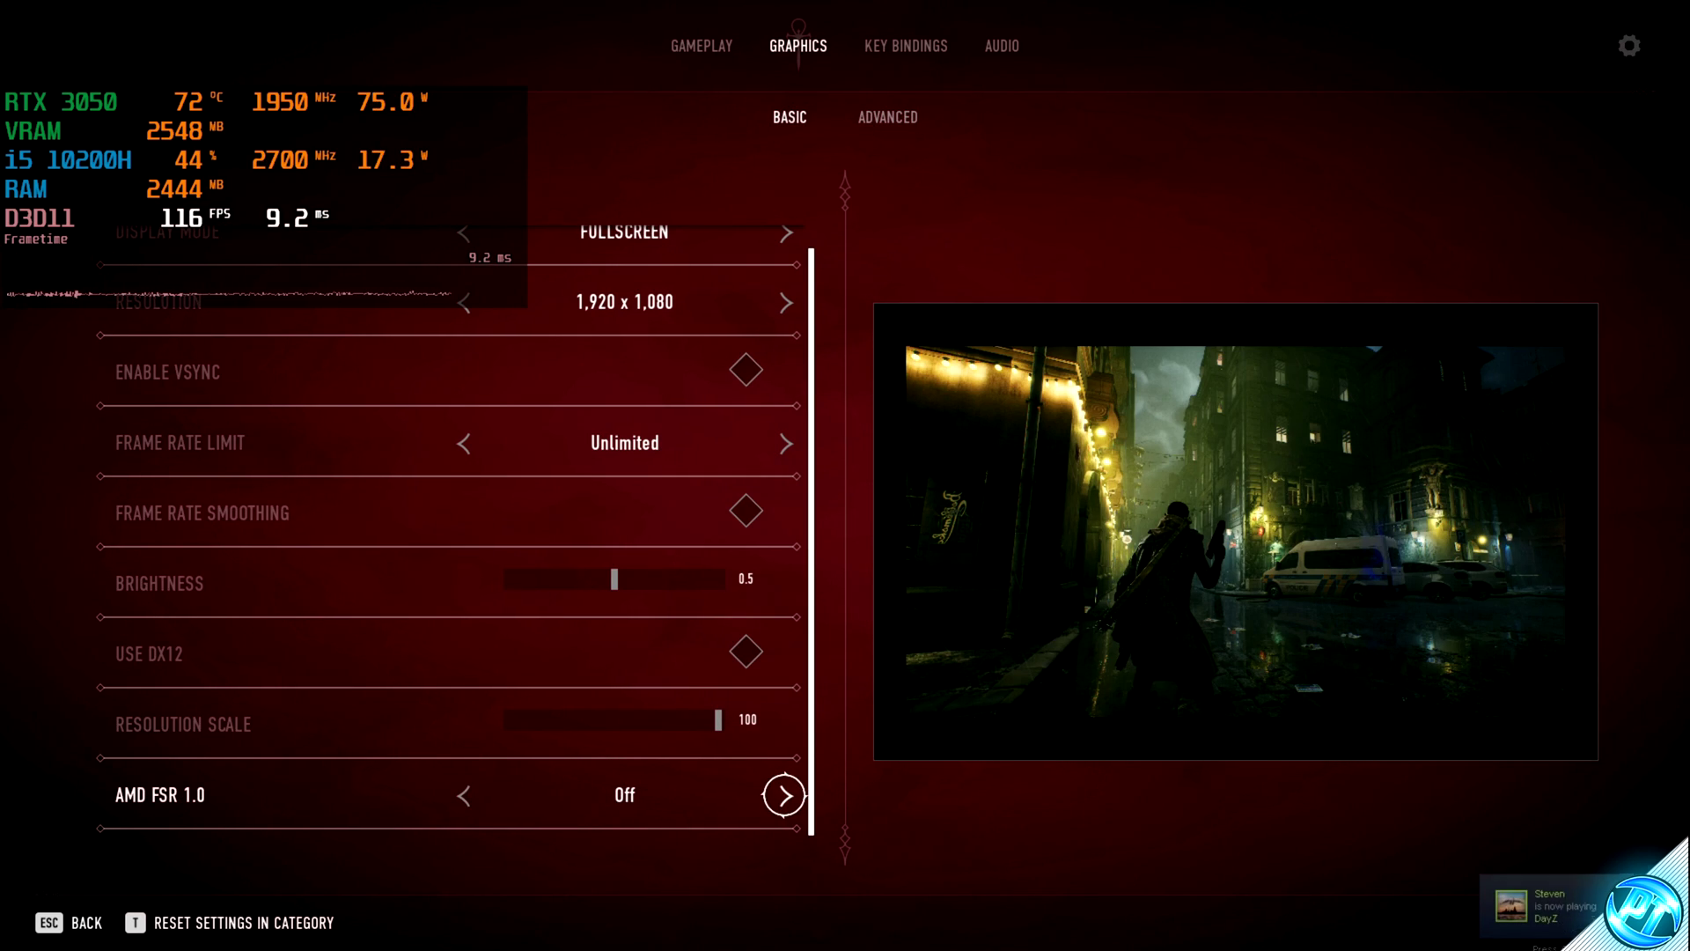
left_click(785, 795)
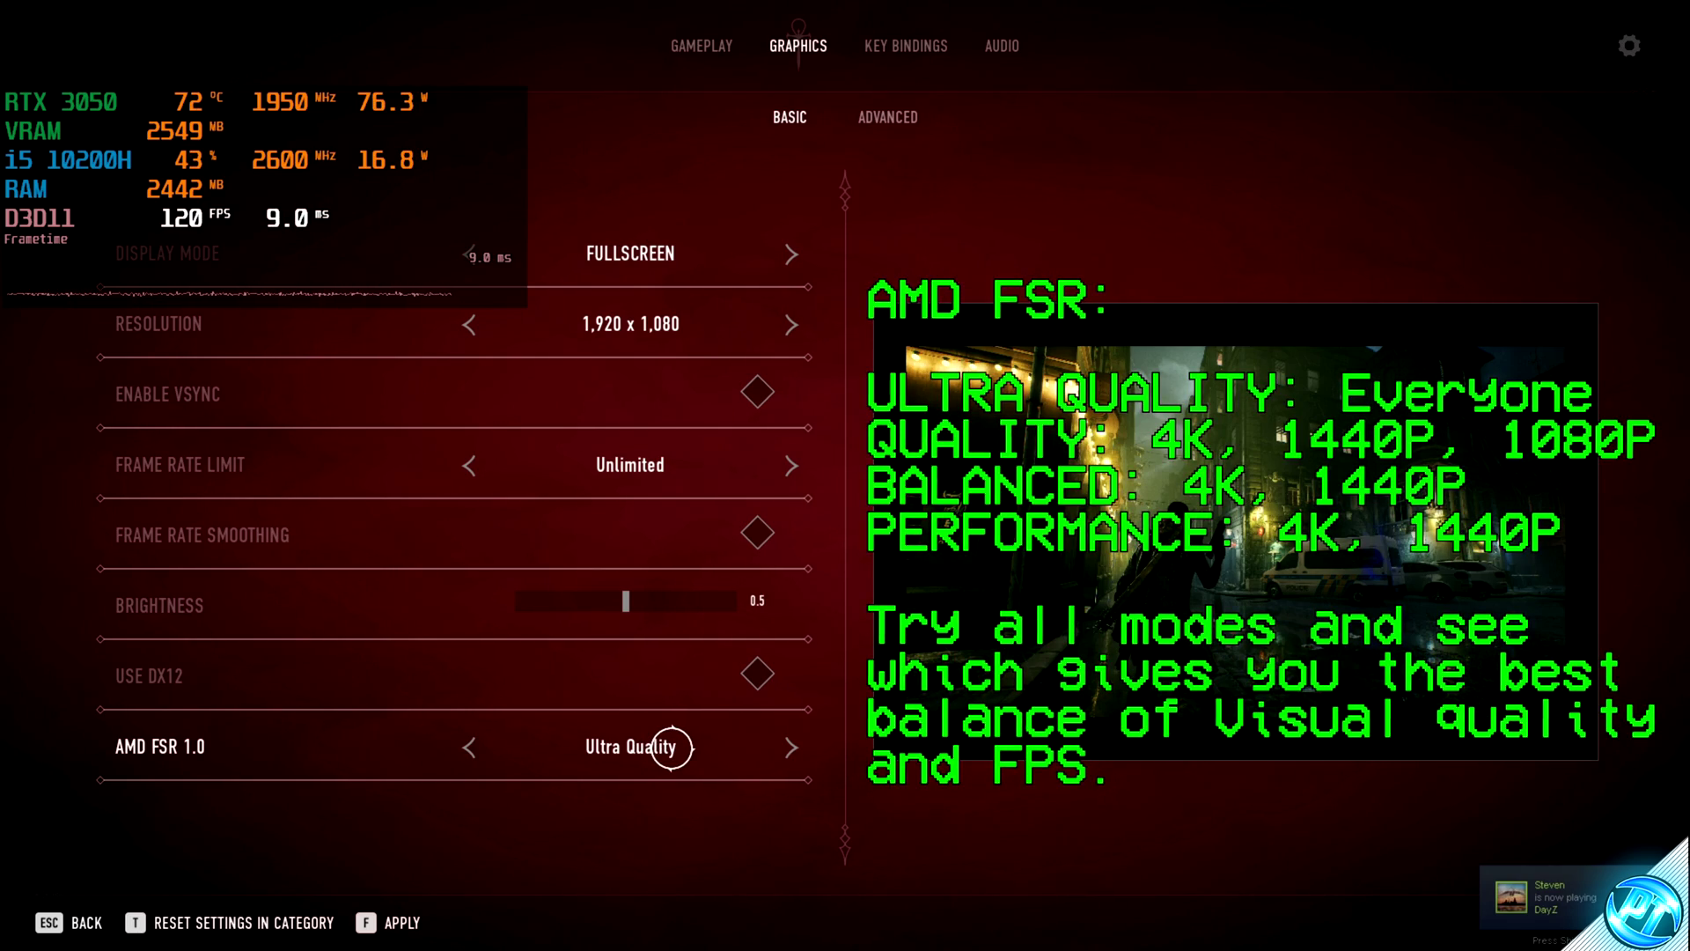
left_click(407, 928)
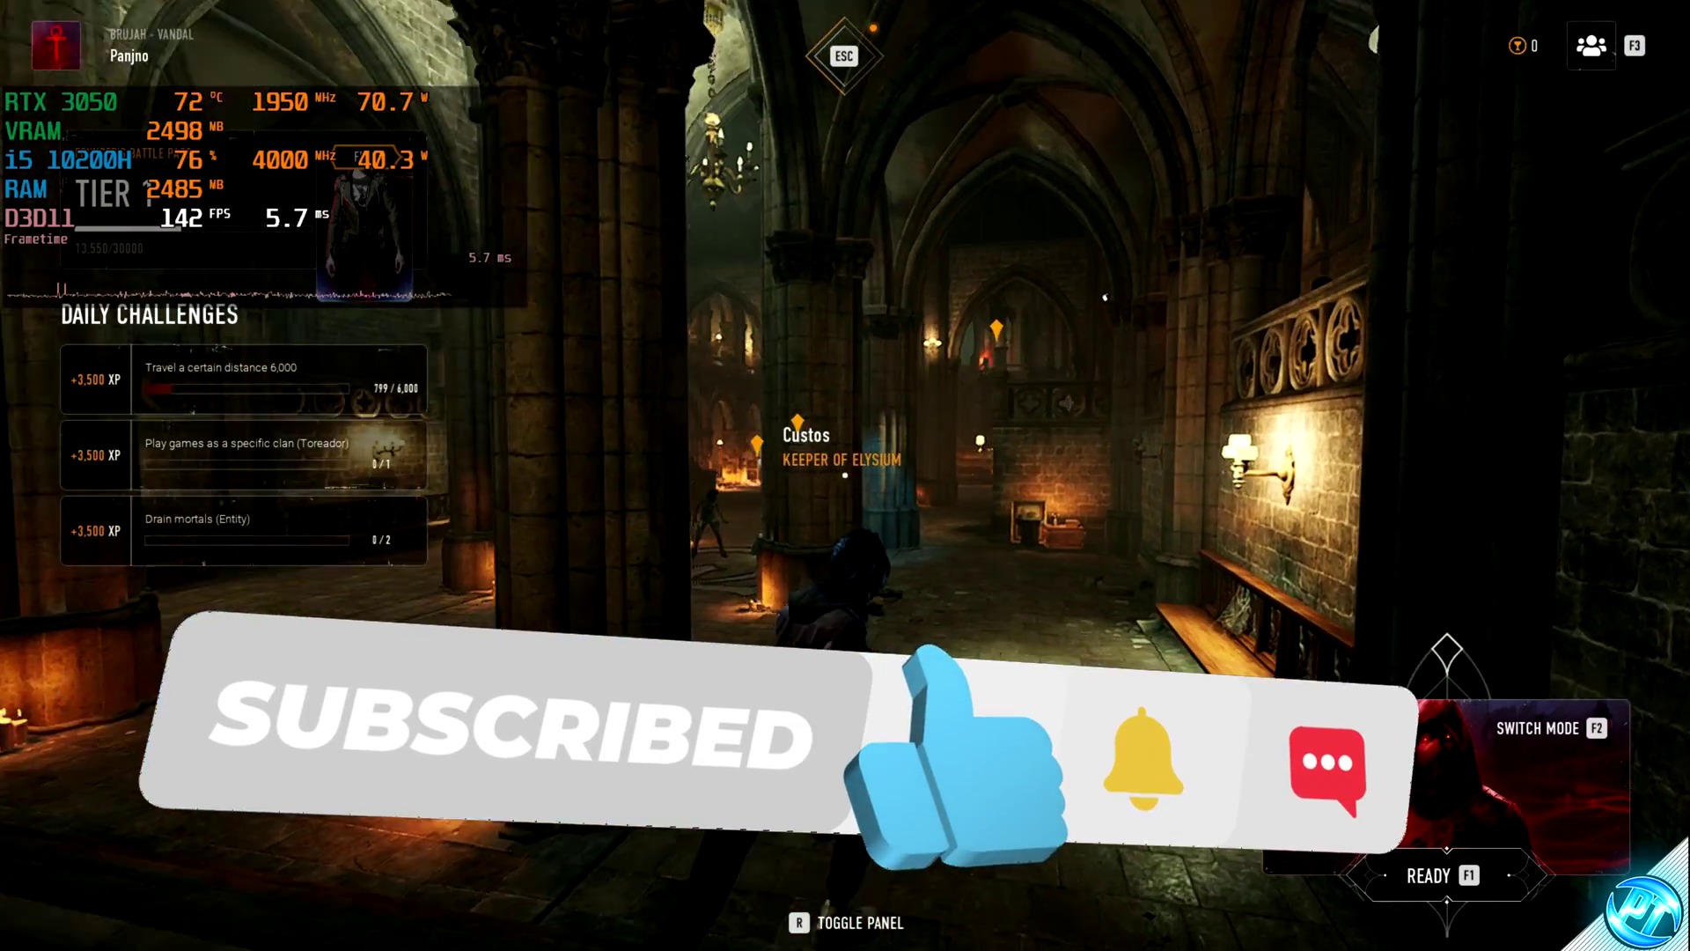
Step: Run the character through the cathedral hub and examine the frame rate and frame times in the performance overlay
key("w")
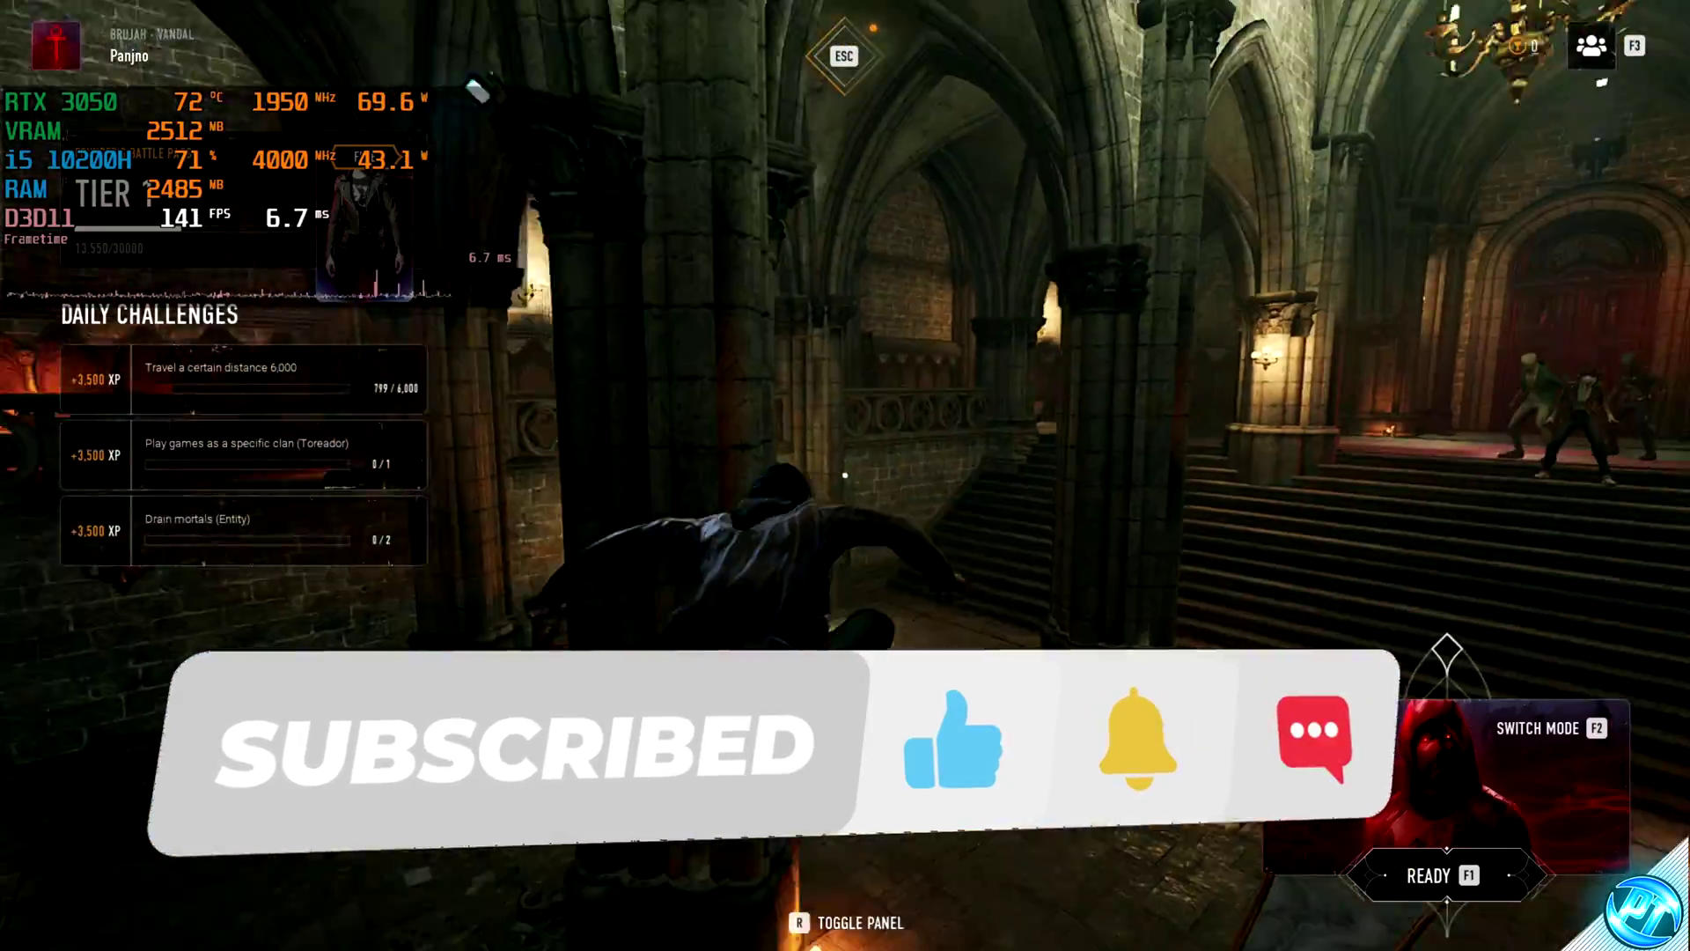
key("w")
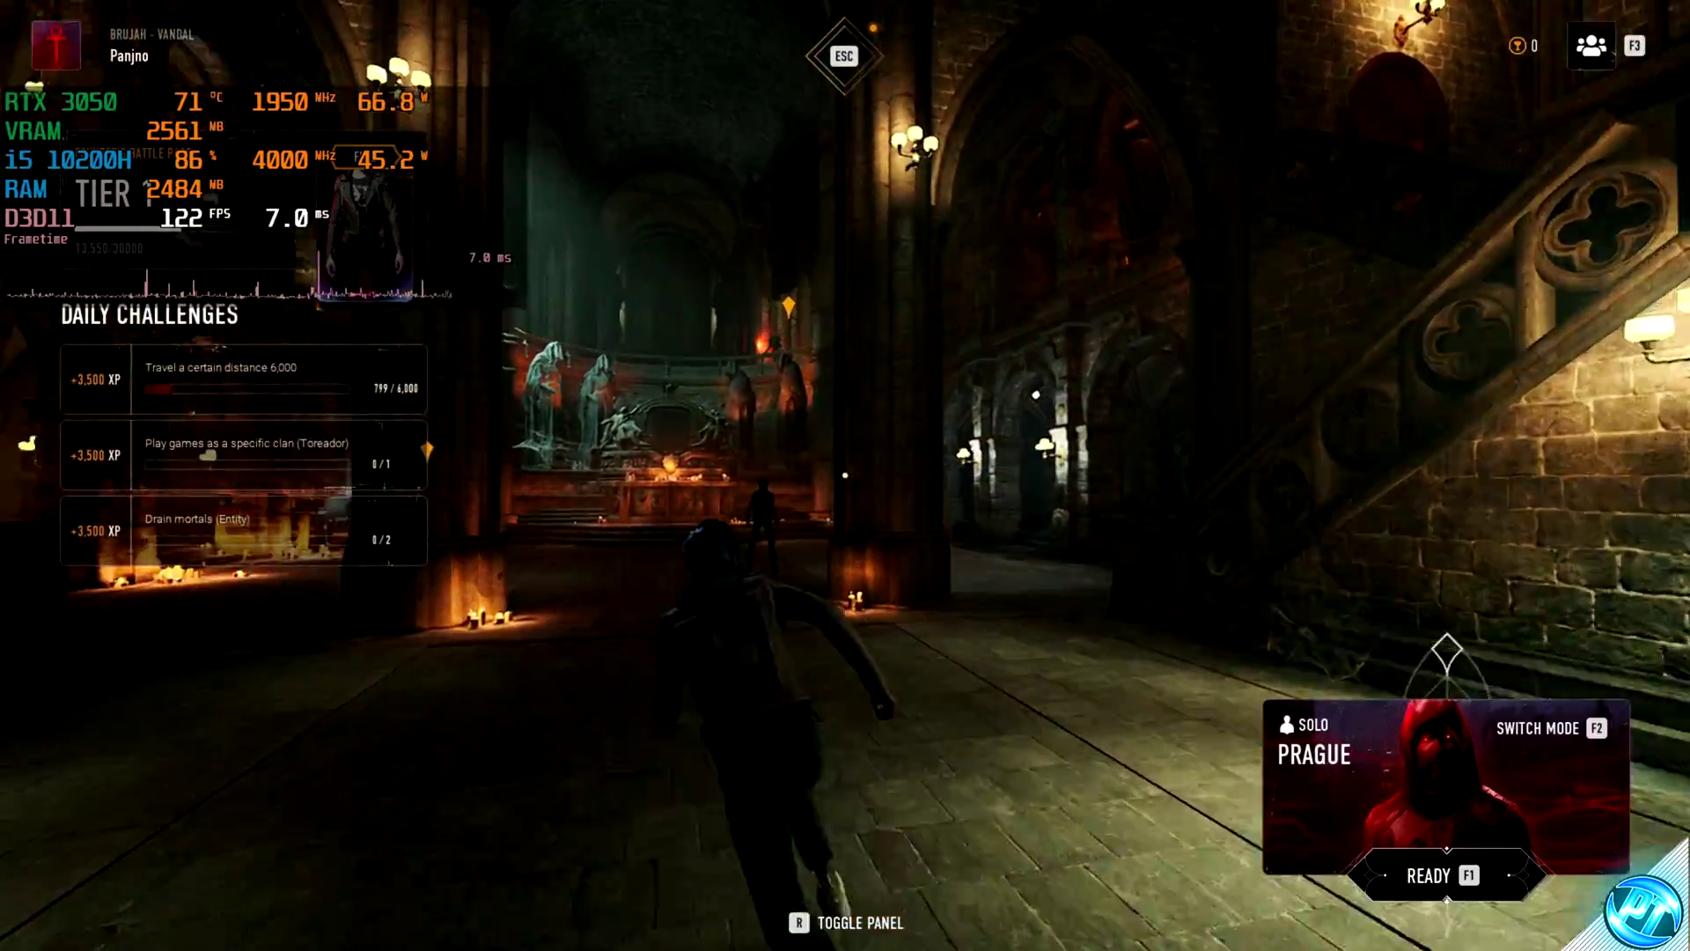
key("w")
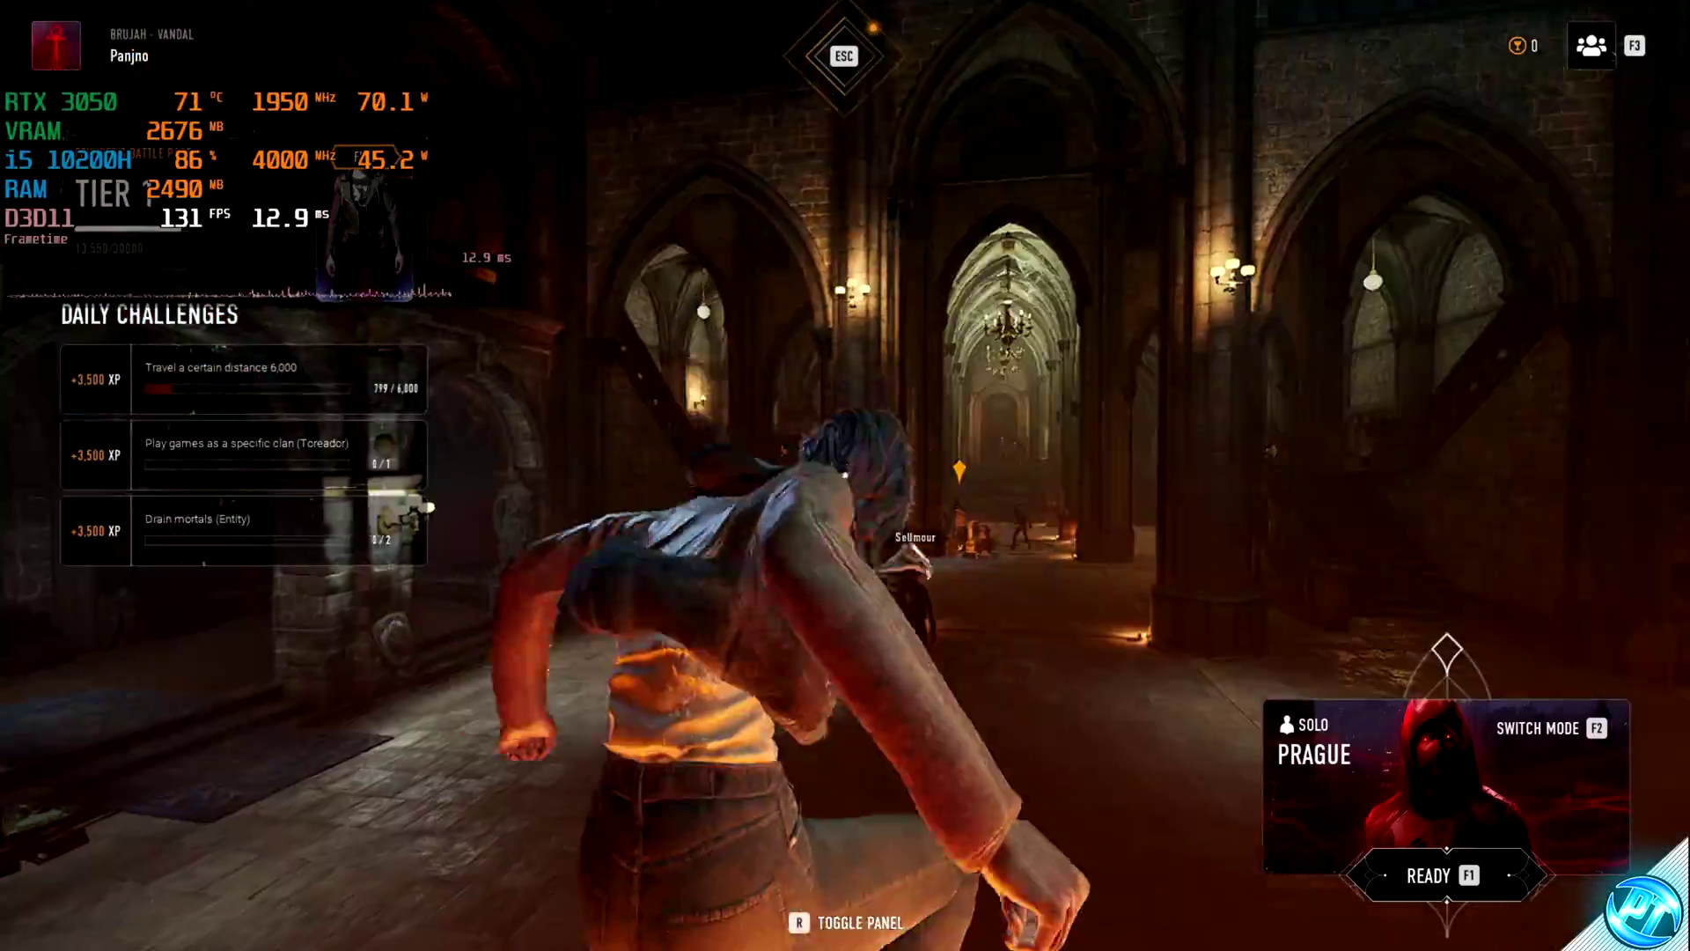
key("w")
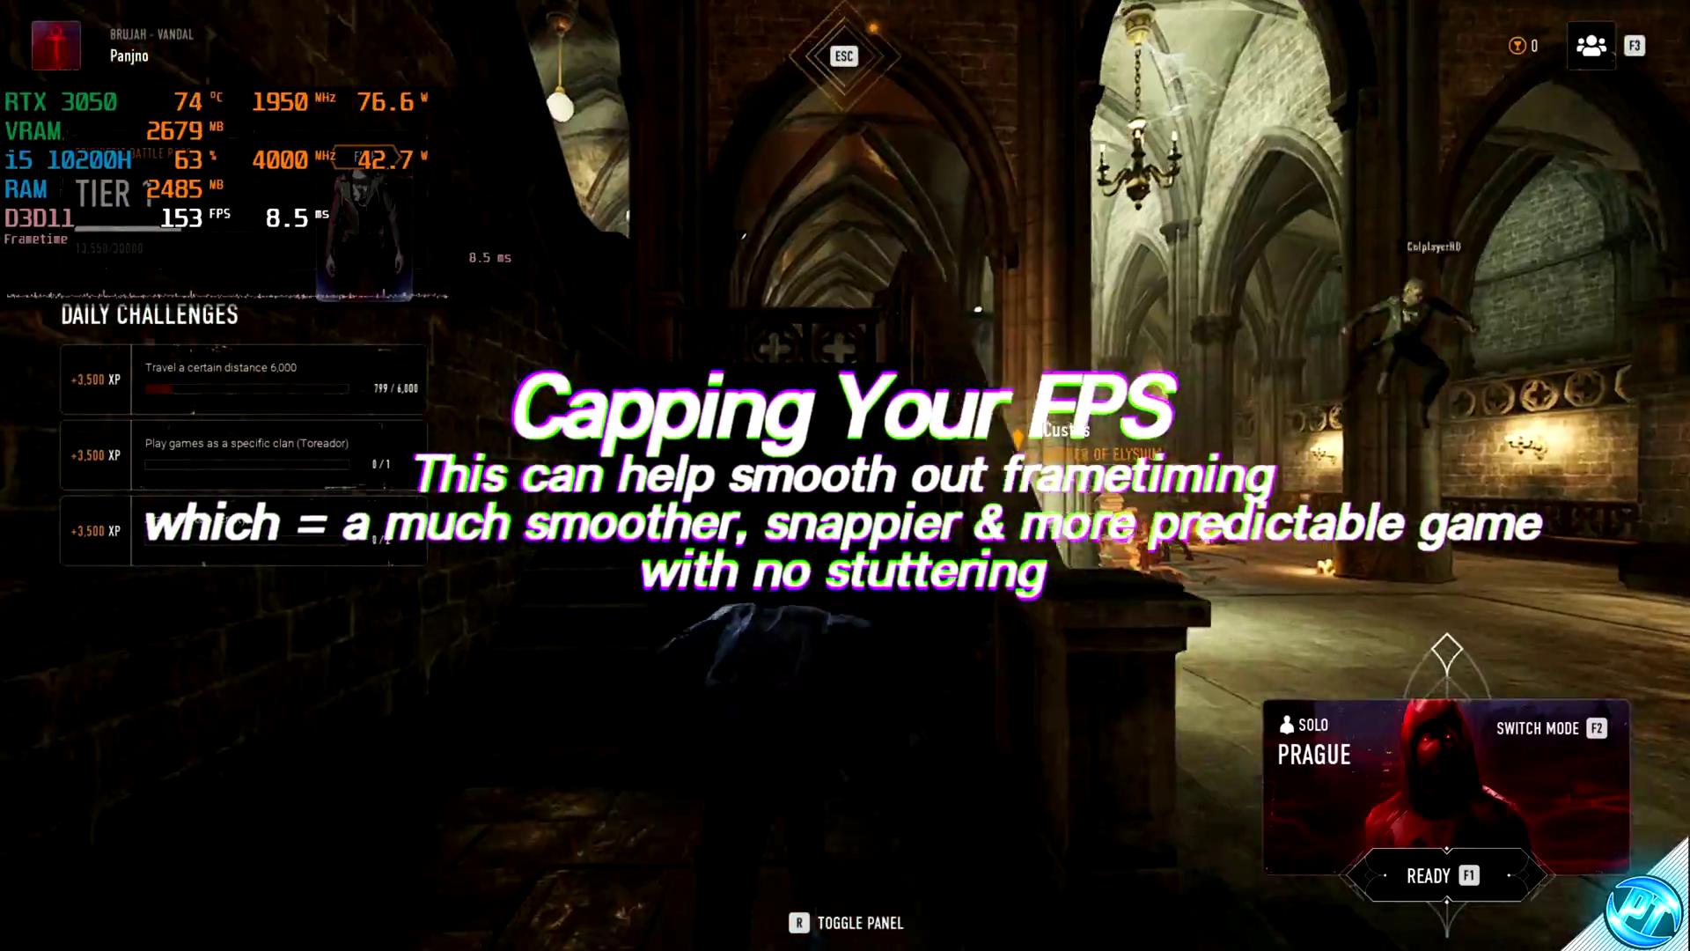
key("w")
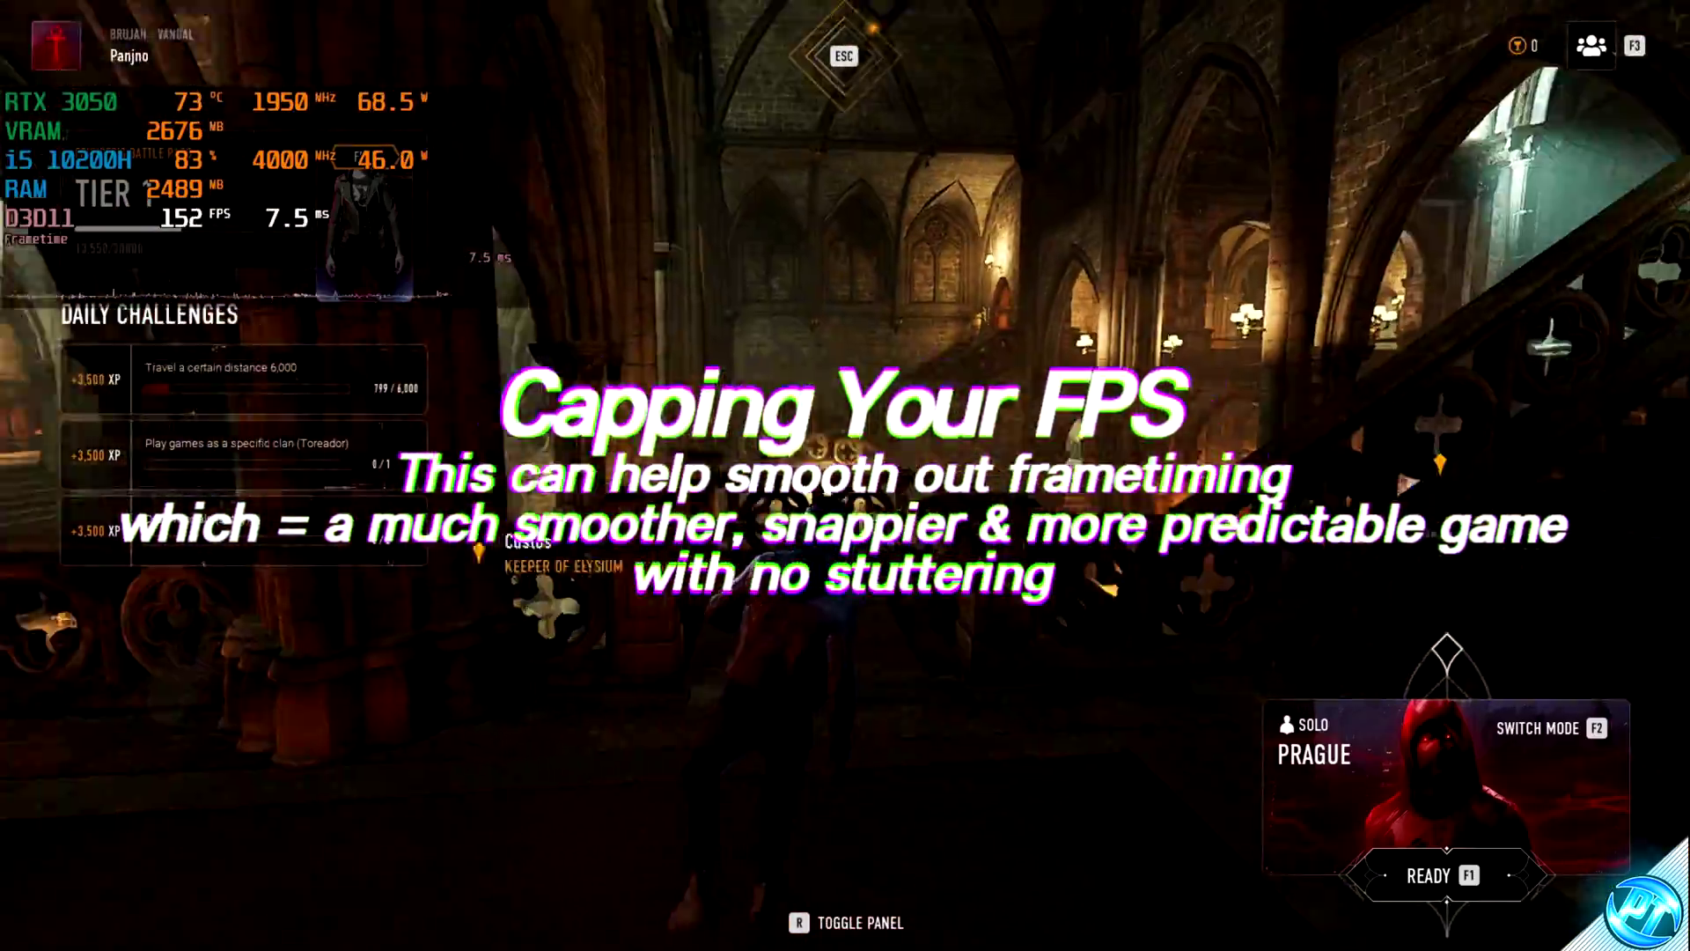
key("w")
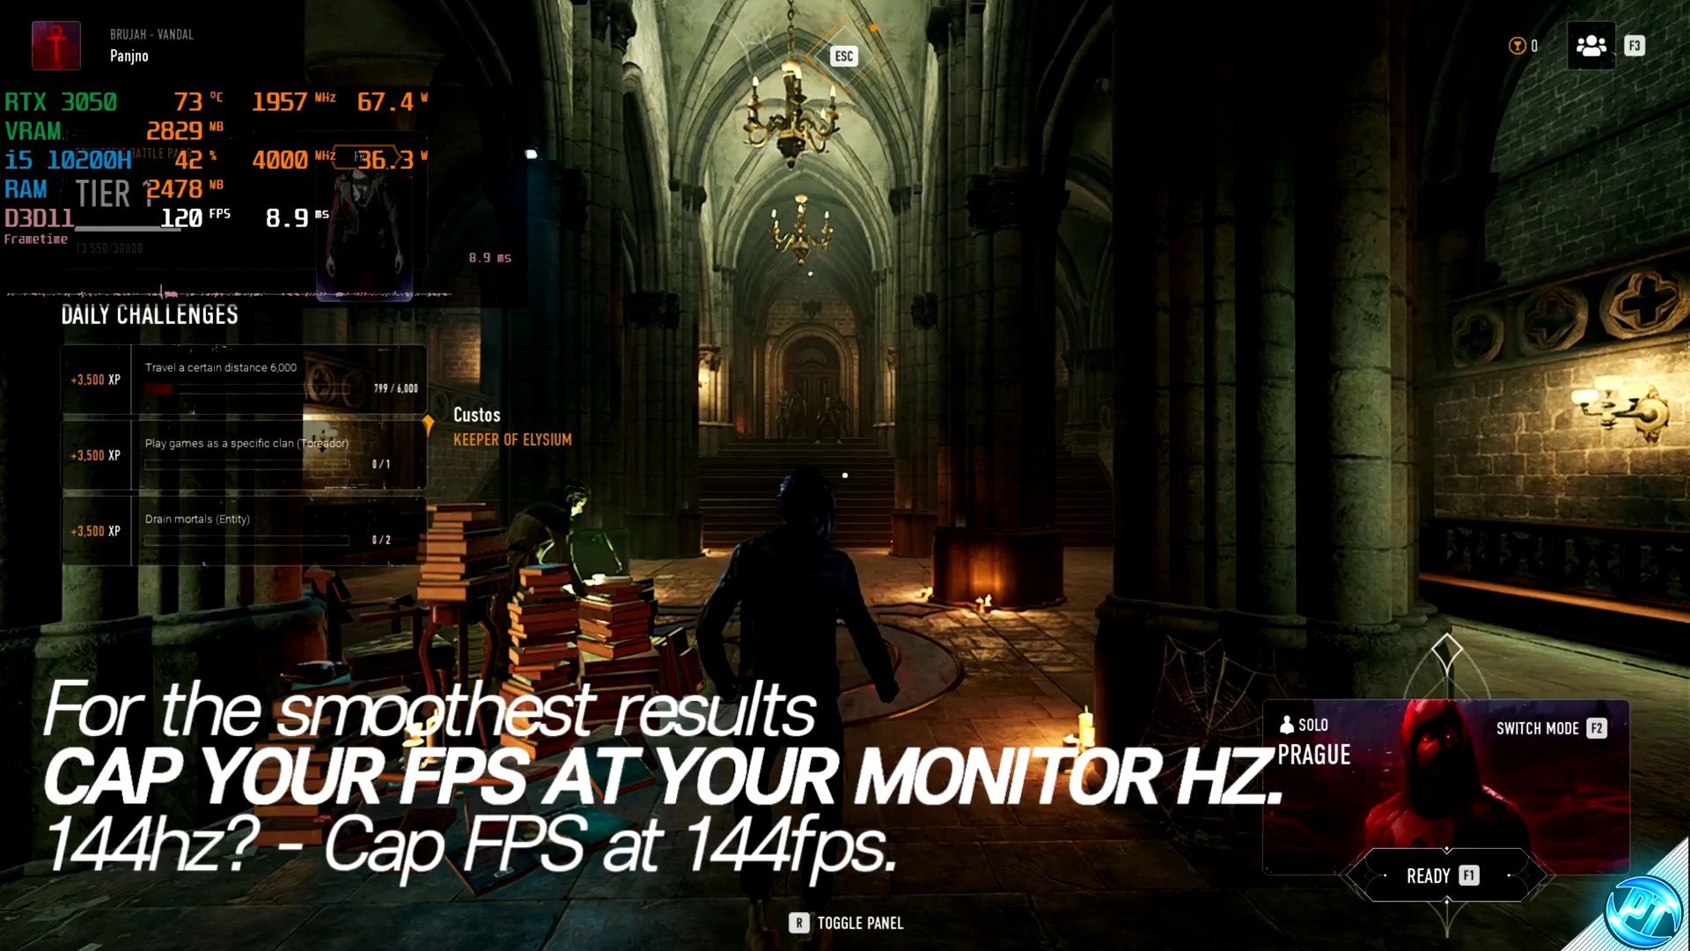
key("w")
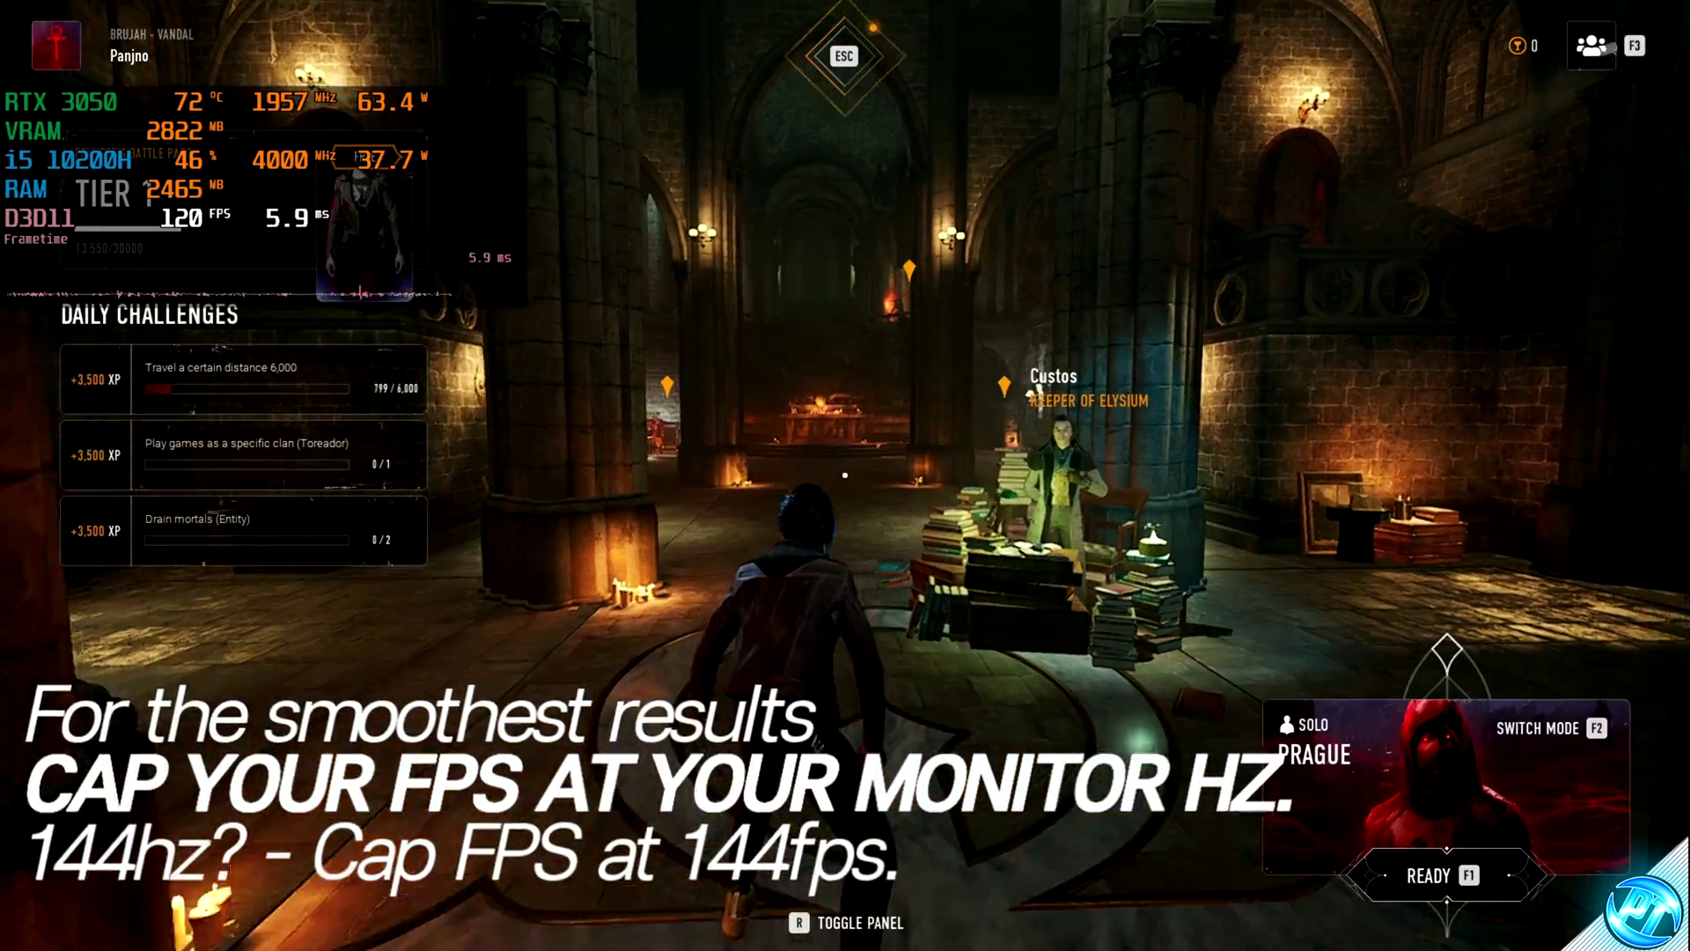
key("w")
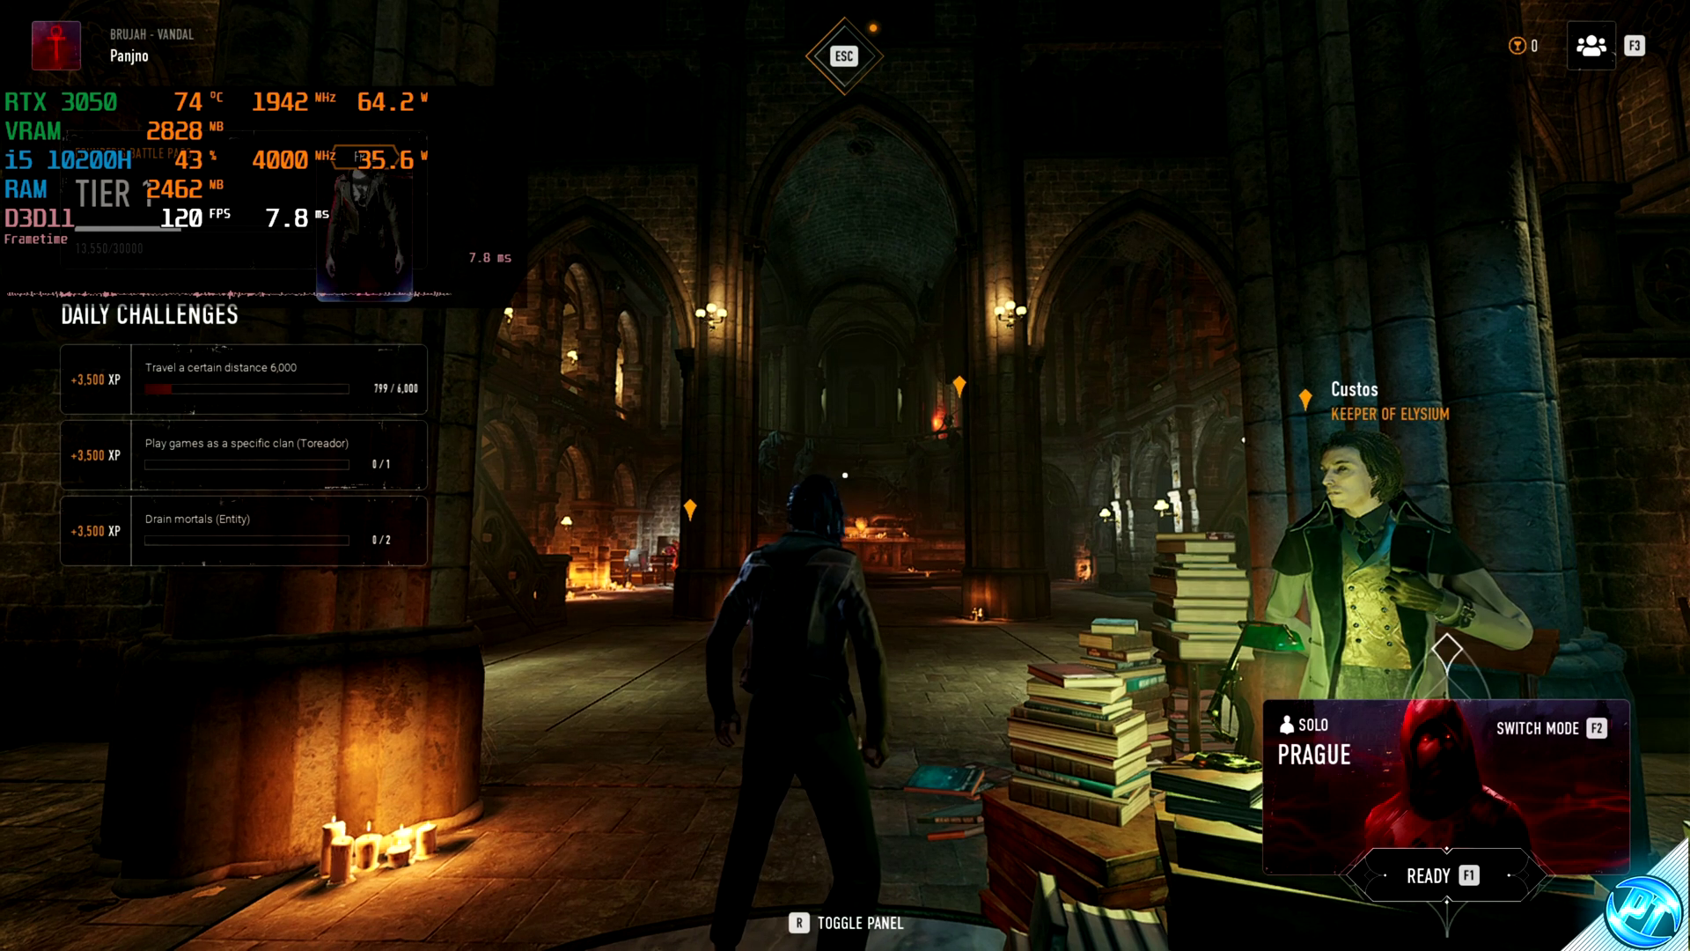
Step: Switch to Chrome and download RTSS RivaTuner Statistics Server as a zip from its Guru3D page
key("alt+Tab")
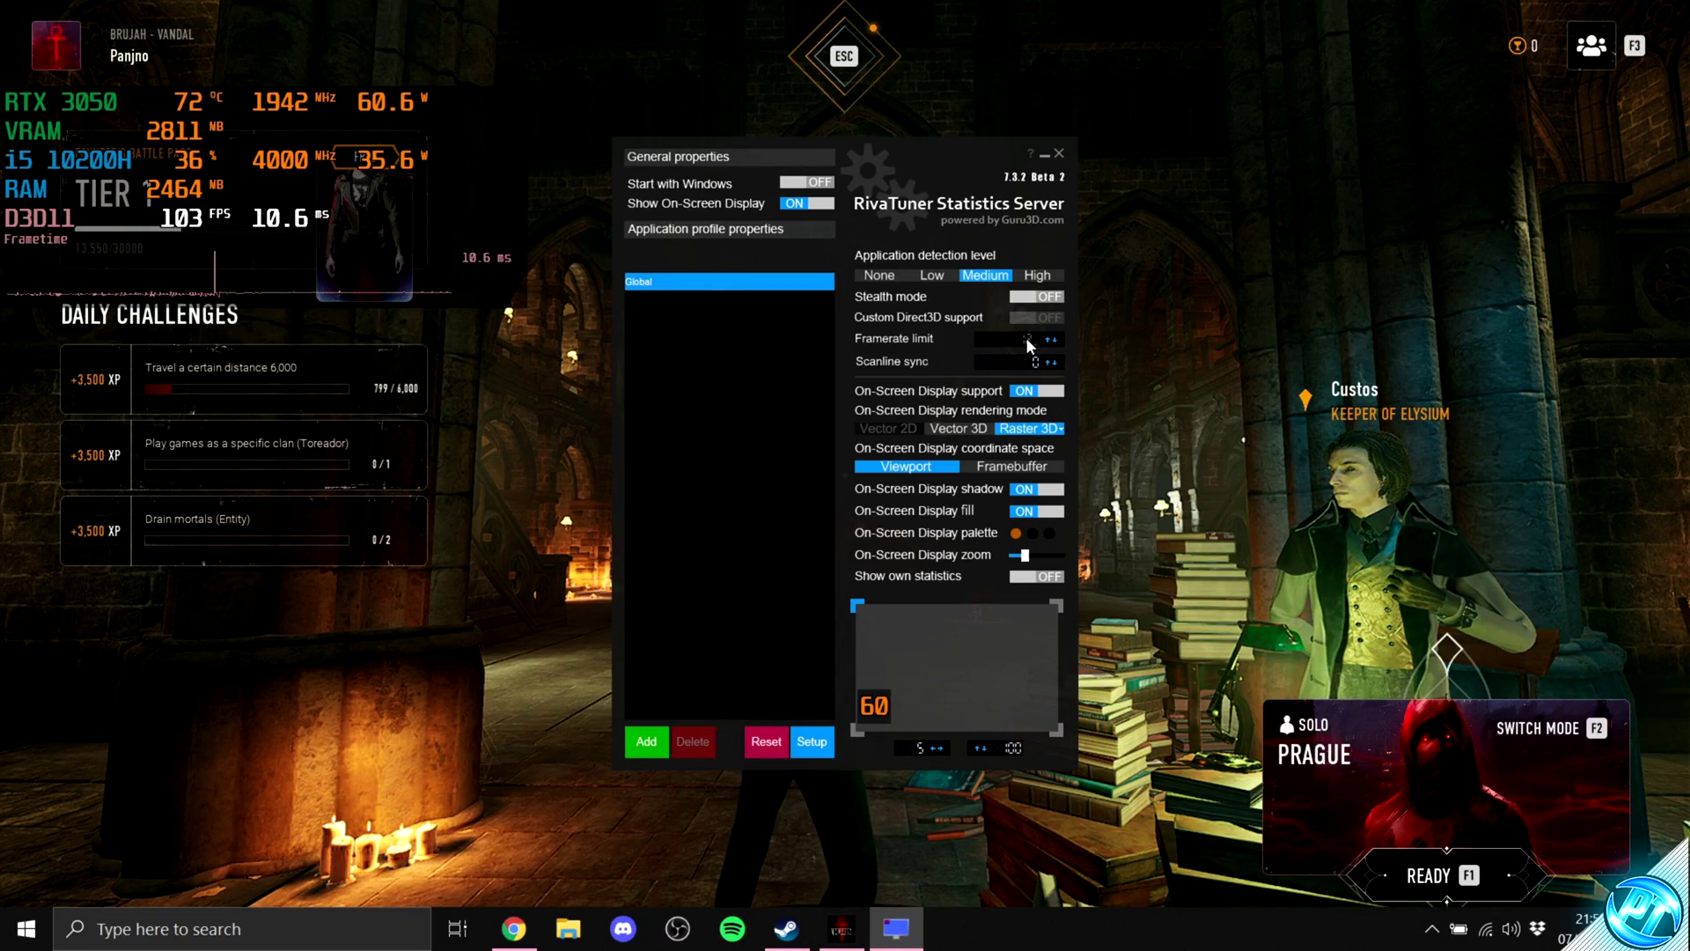
key("alt+Tab")
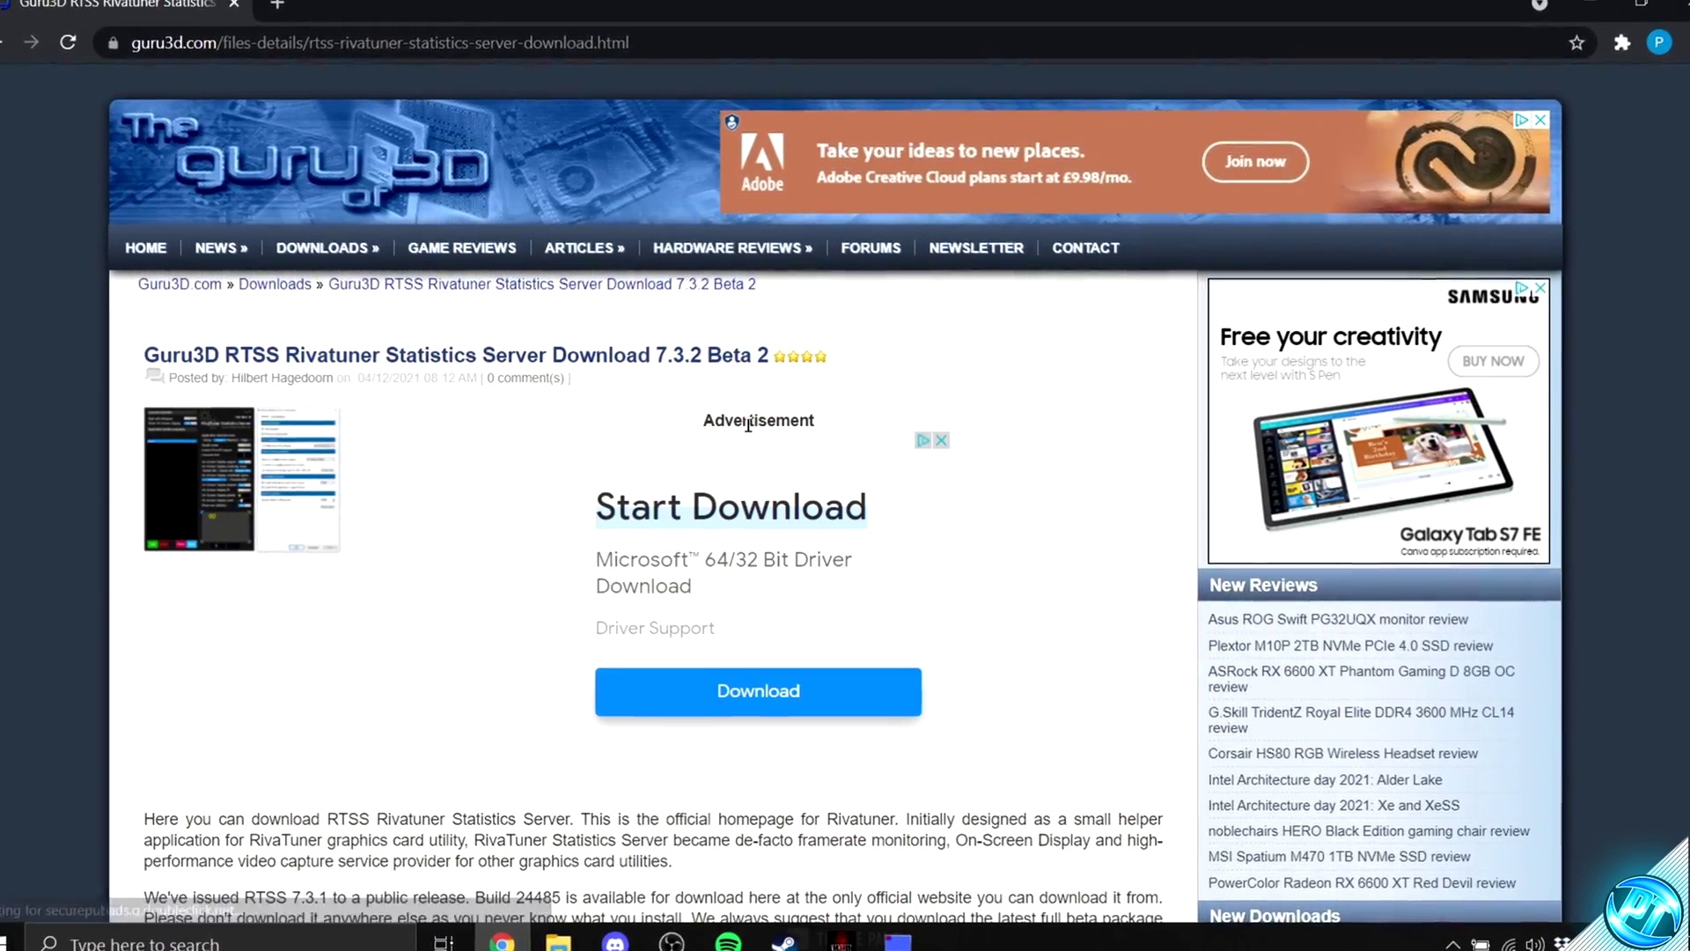
scroll(930, 366, "down", 8)
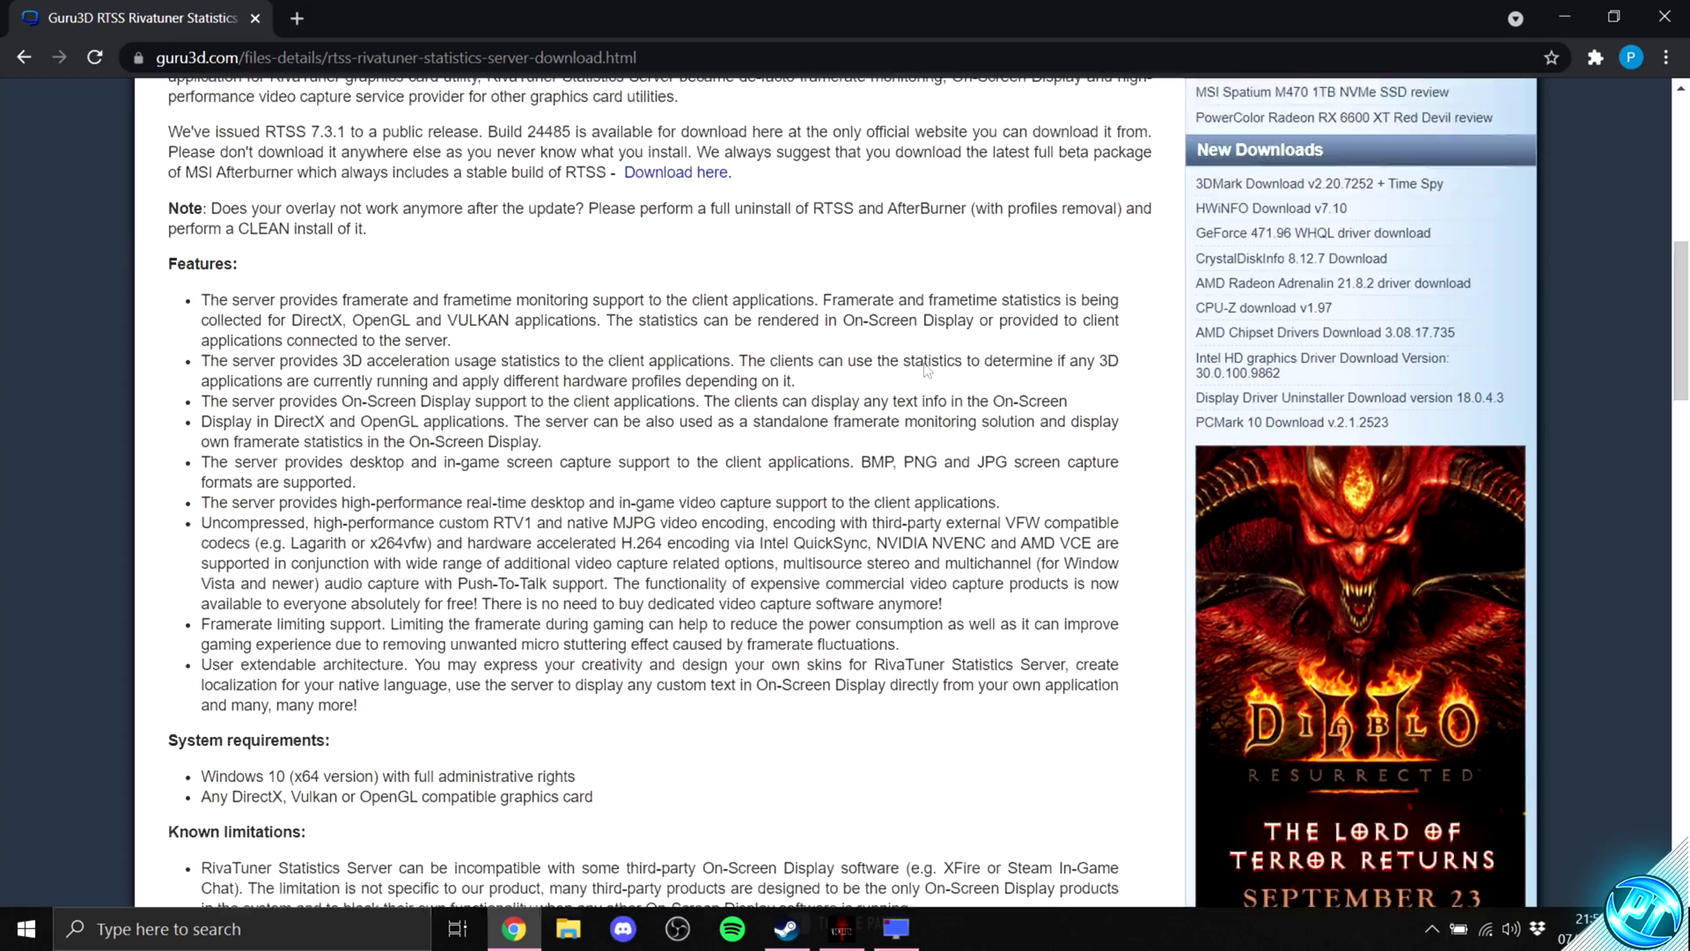
scroll(926, 370, "down", 20)
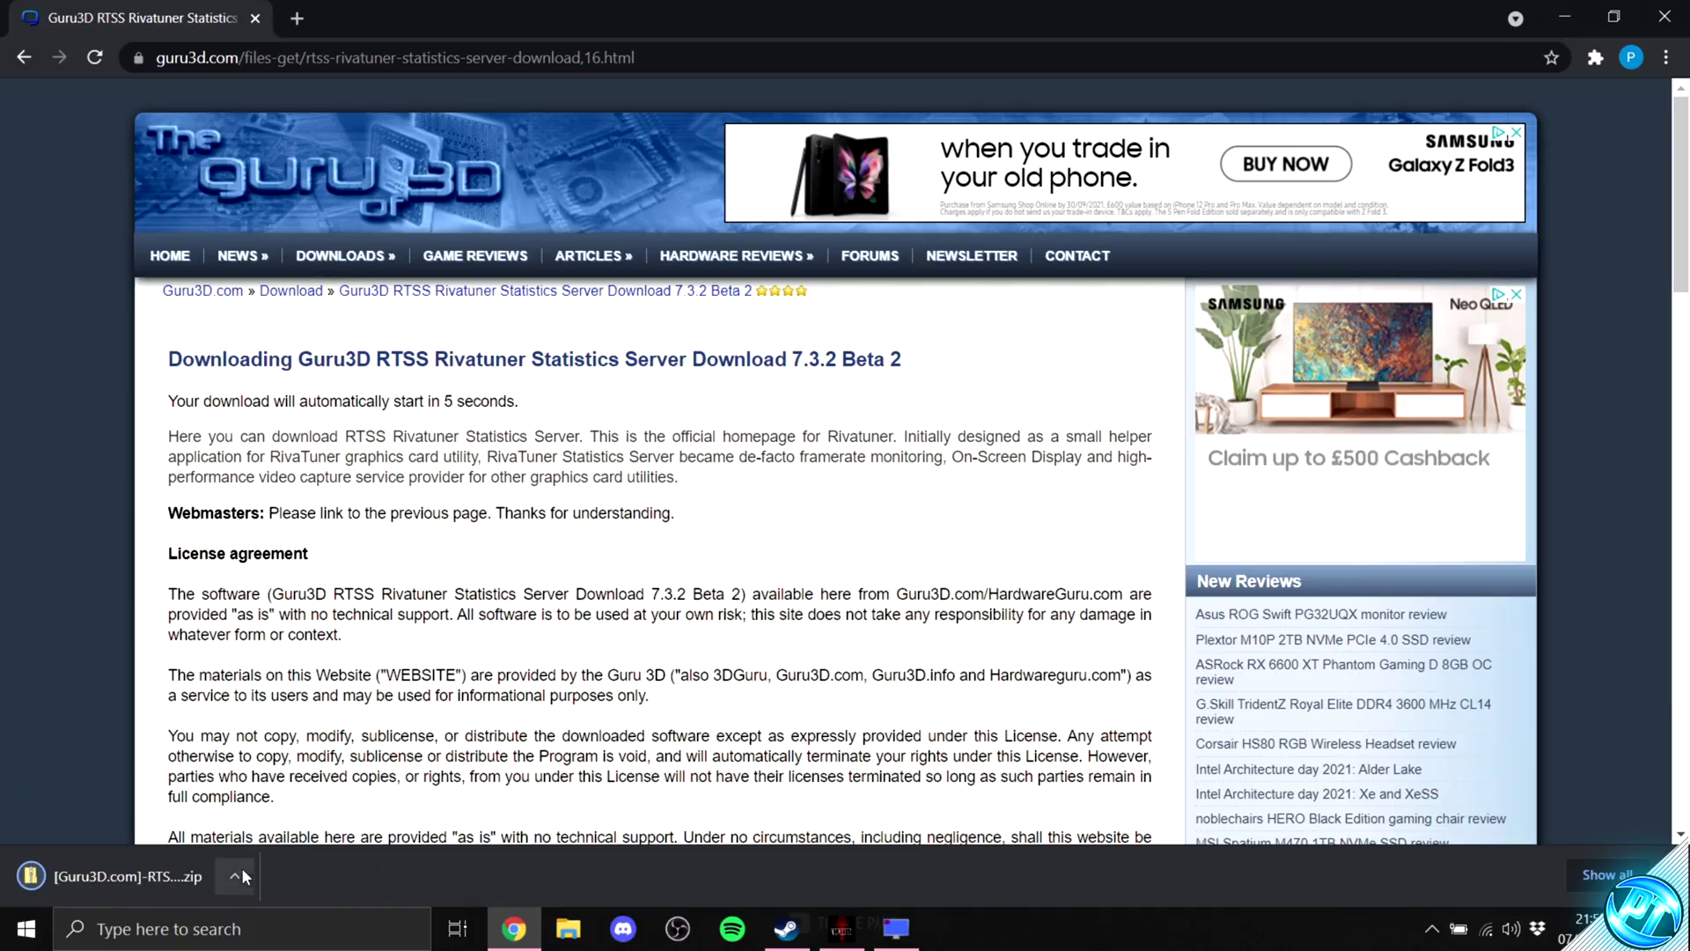
Step: Open the downloaded Guru3D zip archive and launch the RTSSSetup731 installer inside it
right_click(242, 867)
left_click(275, 727)
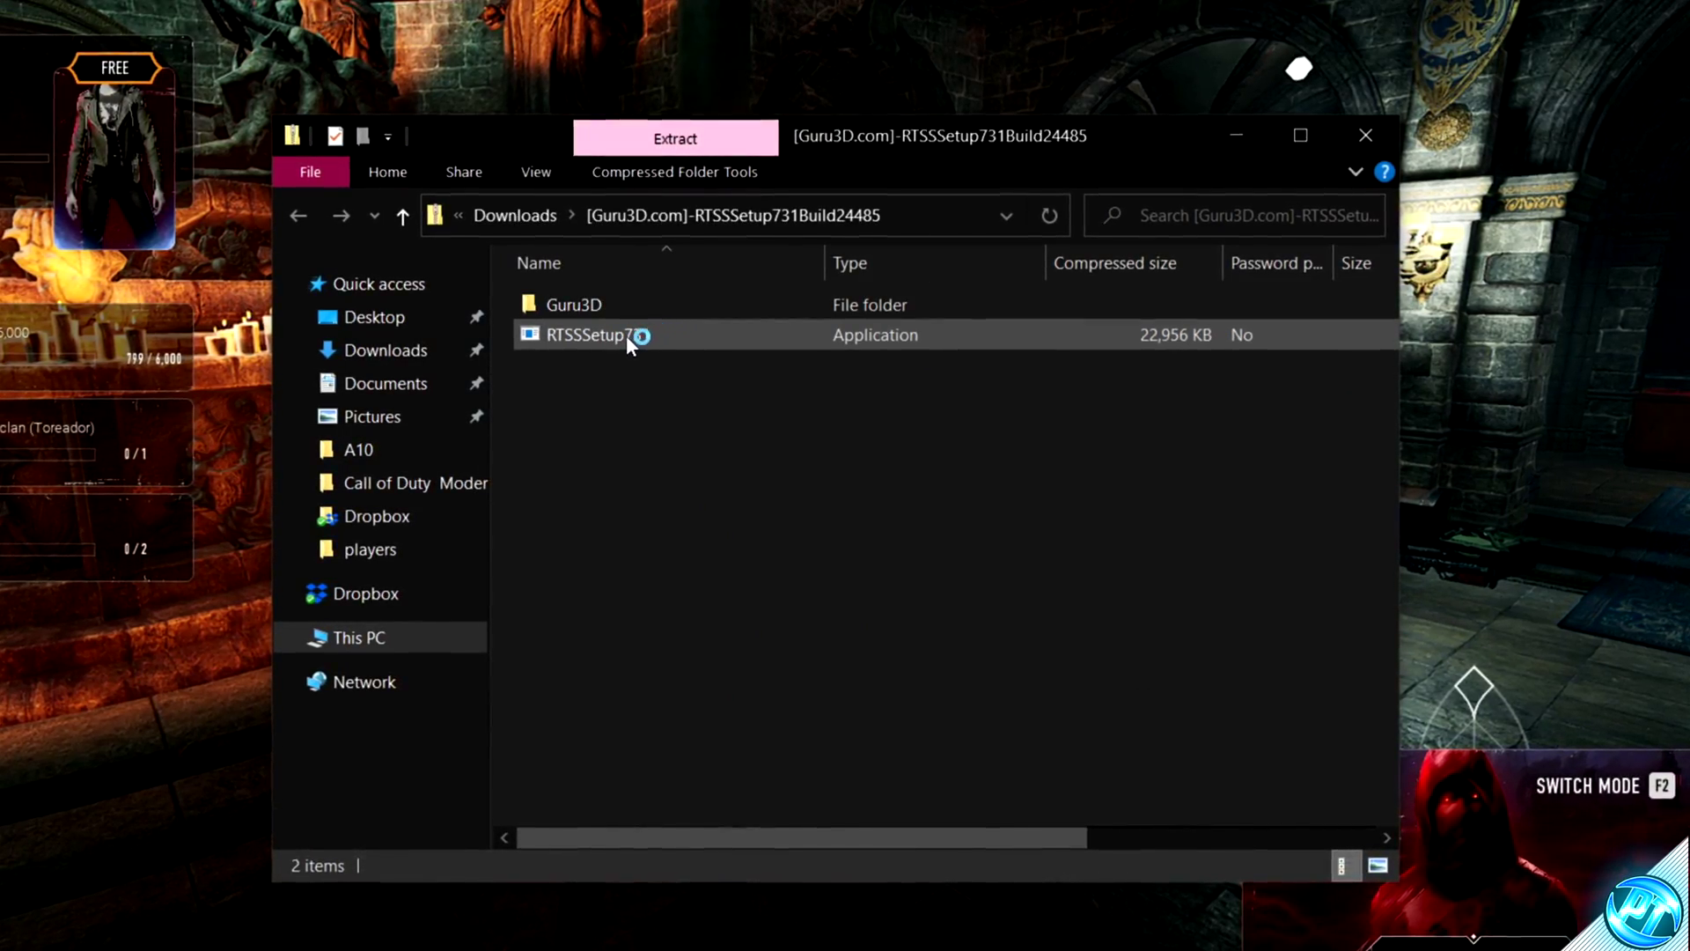
double_click(626, 334)
left_click(744, 505)
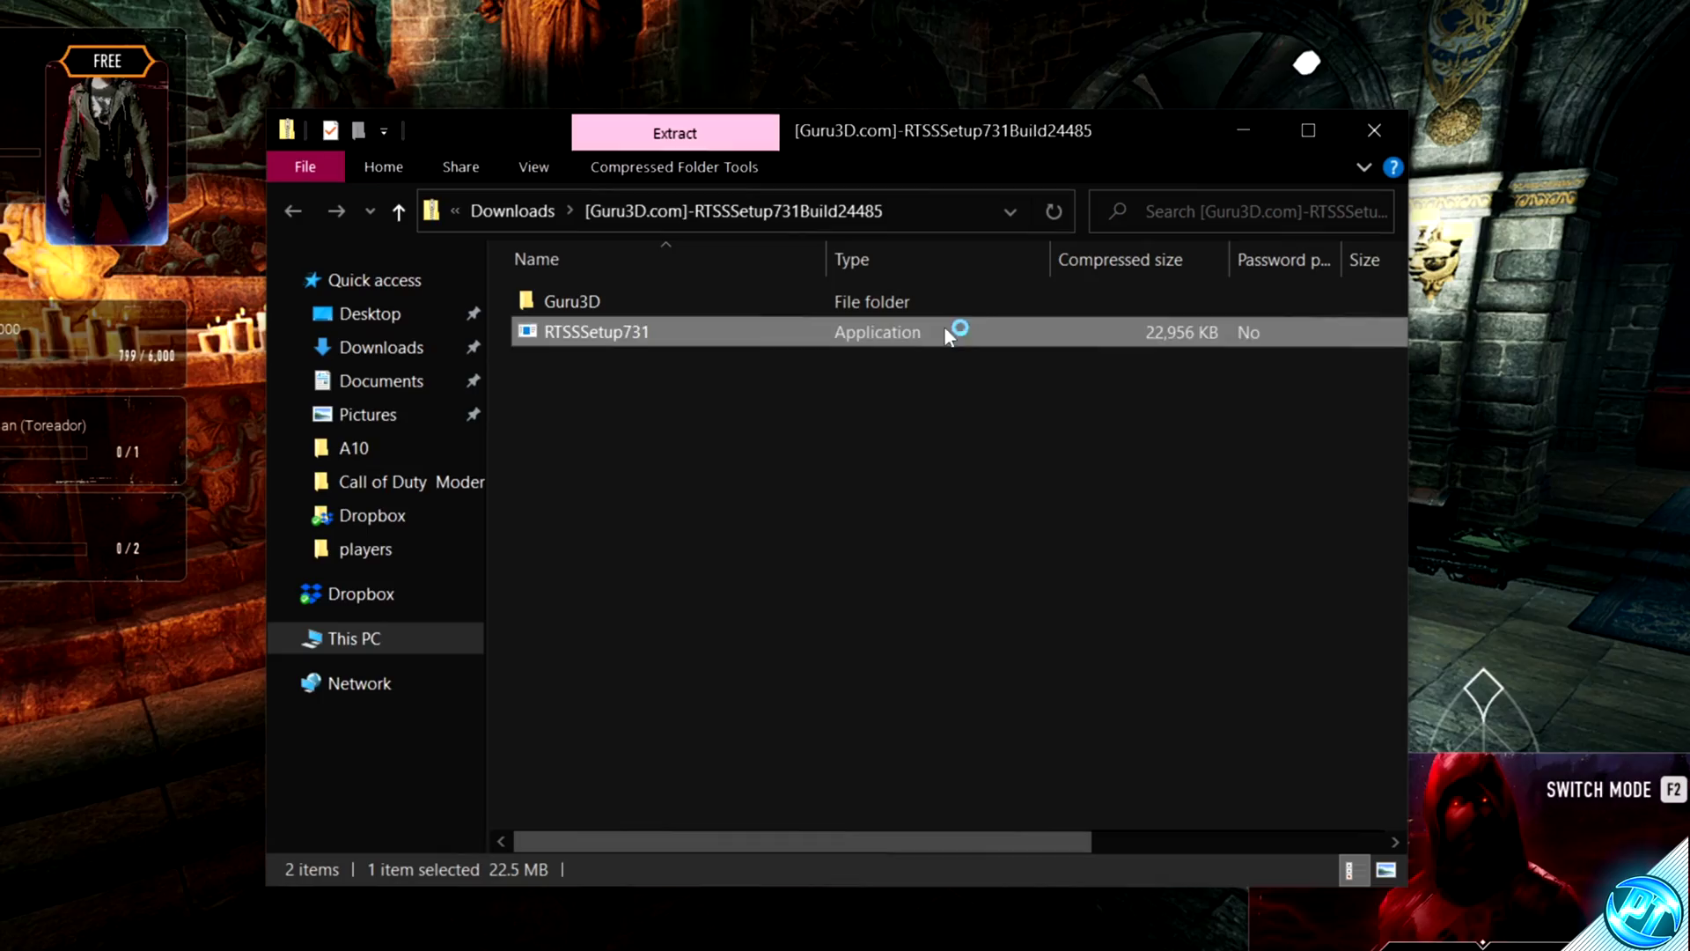
left_click(750, 516)
left_click(783, 546)
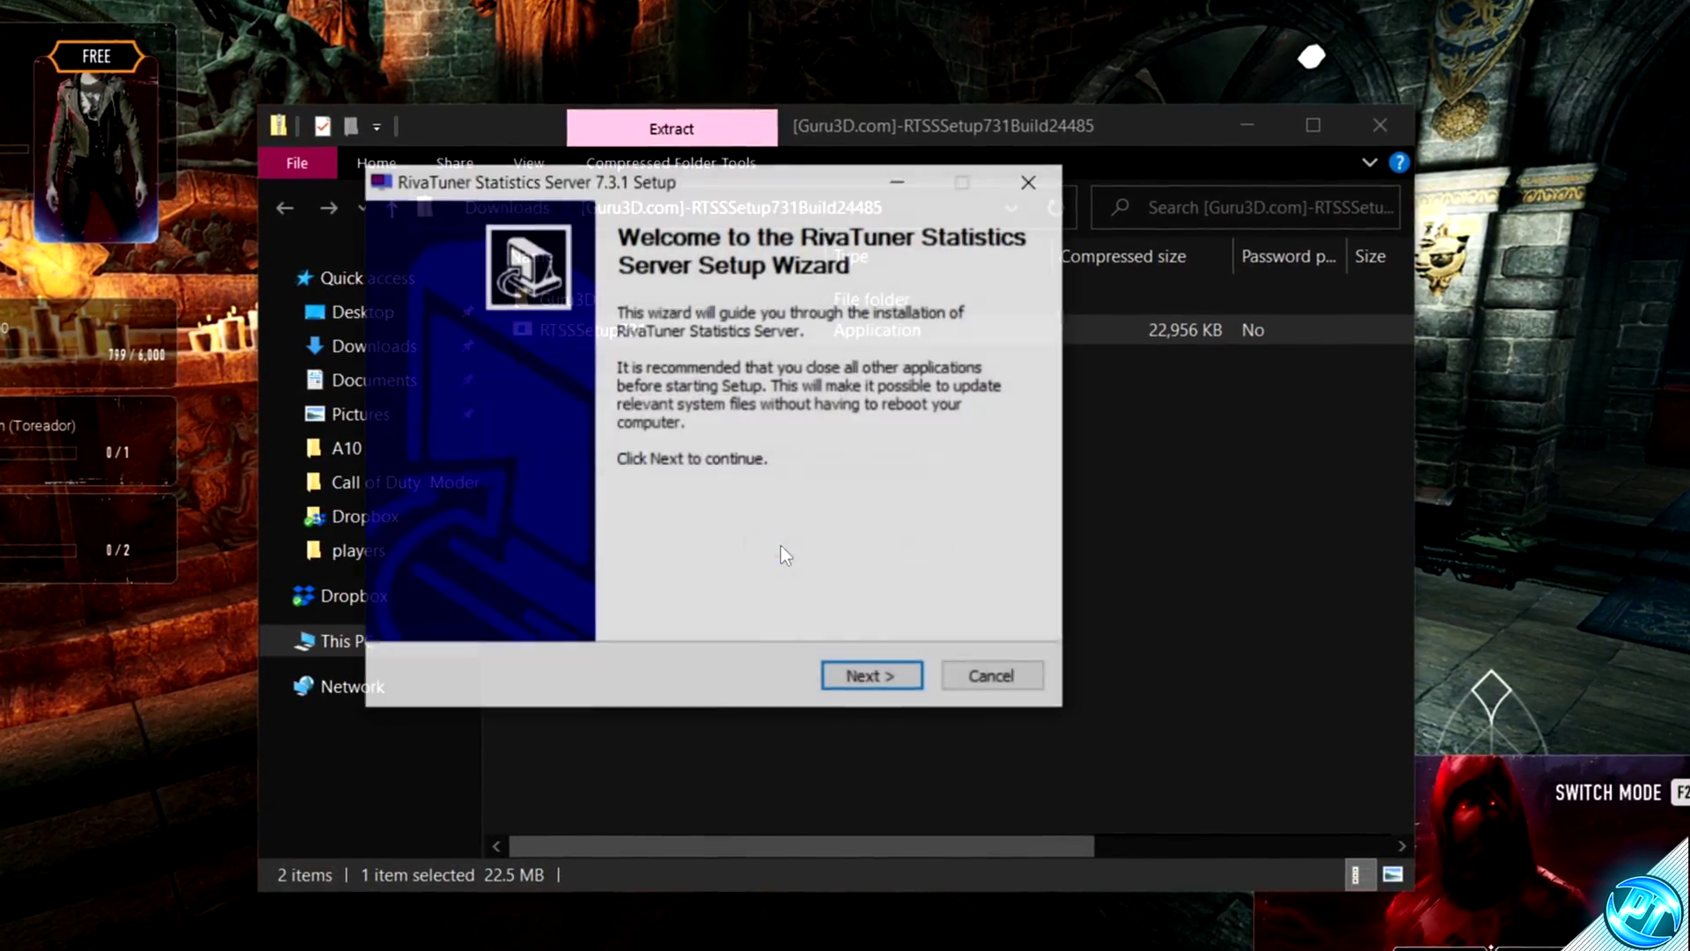
Step: Accept the license agreement and complete the RivaTuner Statistics Server 7.3.1 installation
left_click(872, 674)
left_click(407, 586)
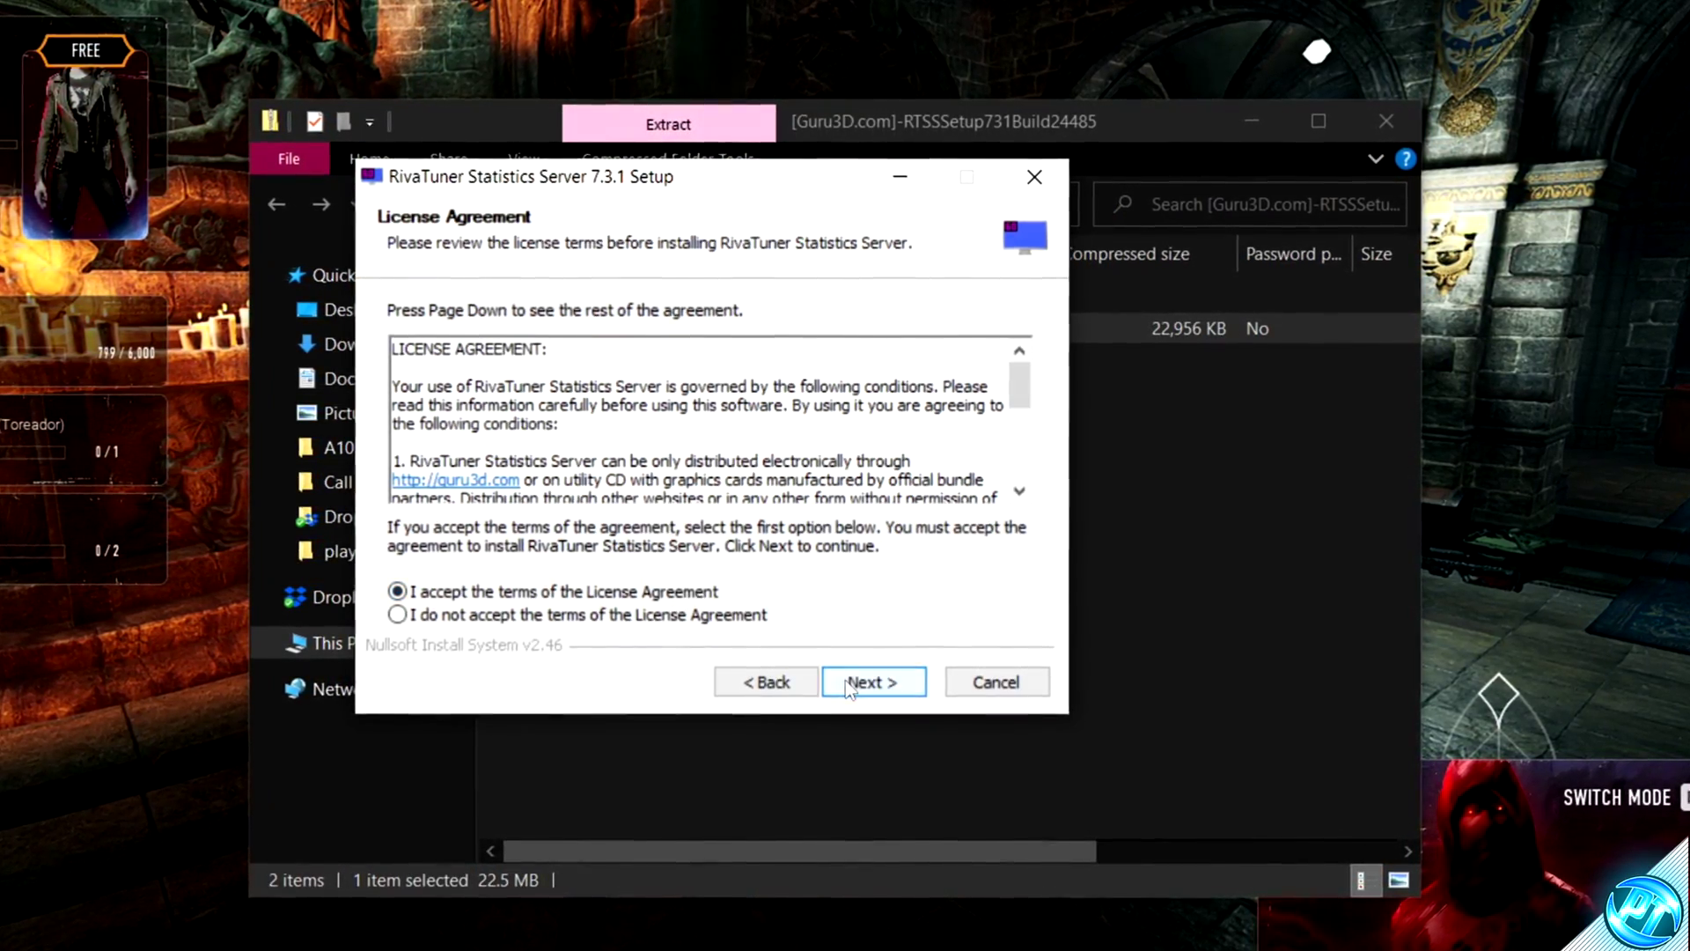
left_click(850, 684)
left_click(863, 683)
left_click(870, 683)
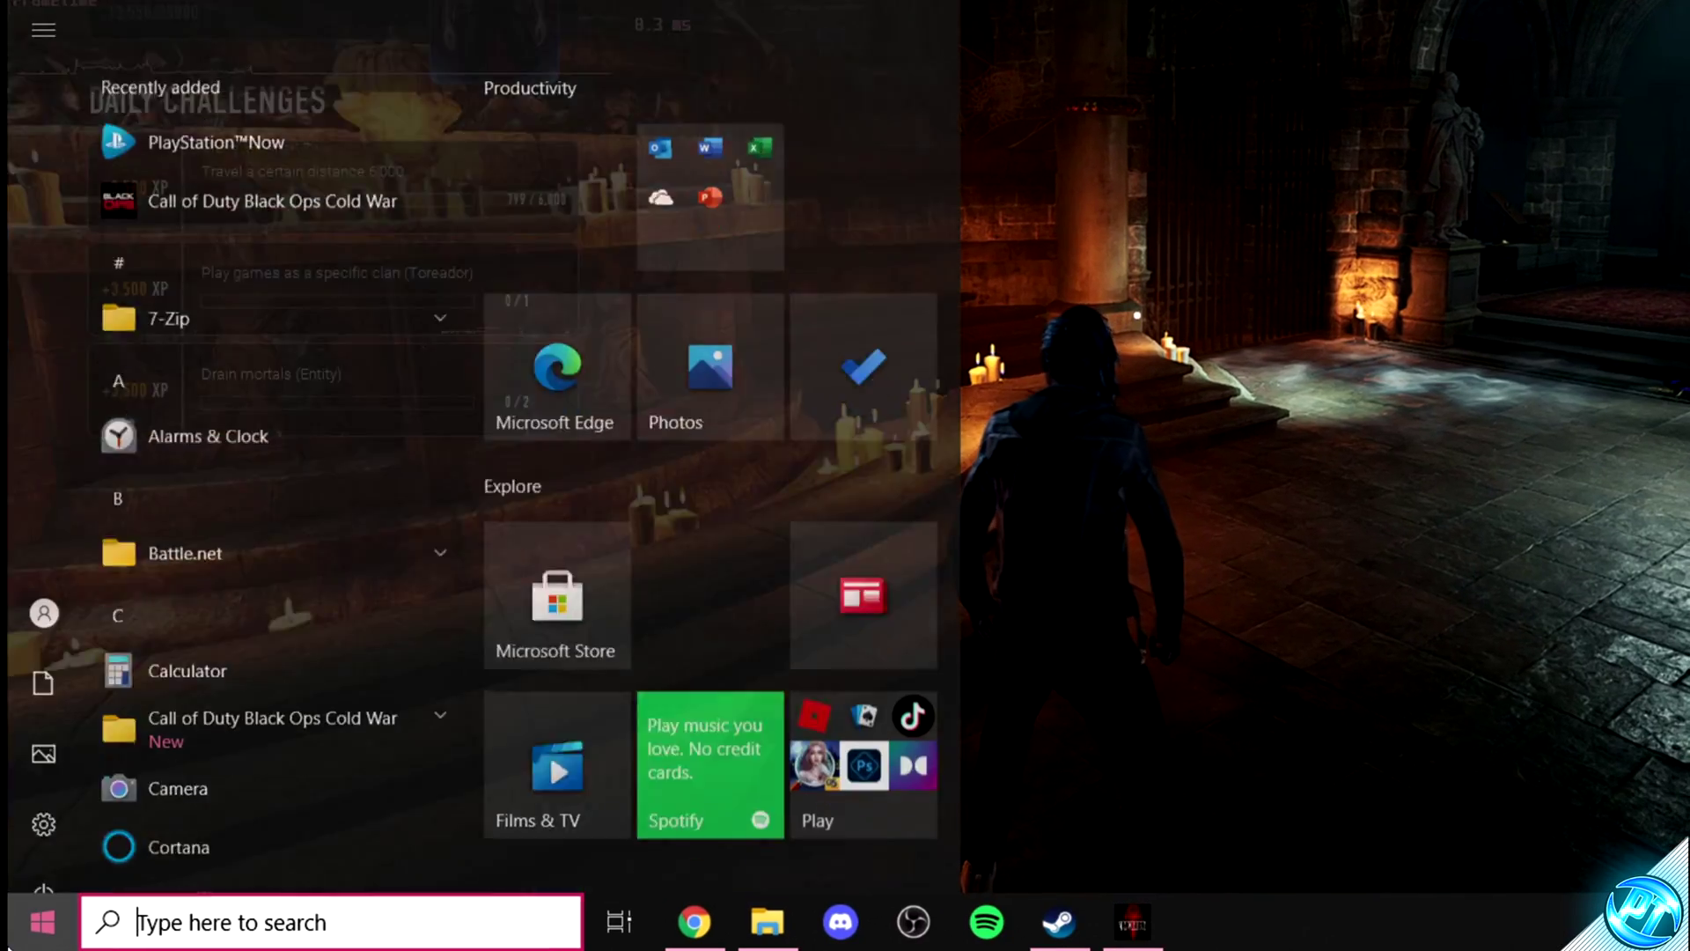
Step: Search Windows for "riva" and launch RivaTuner Statistics Server
type("riva")
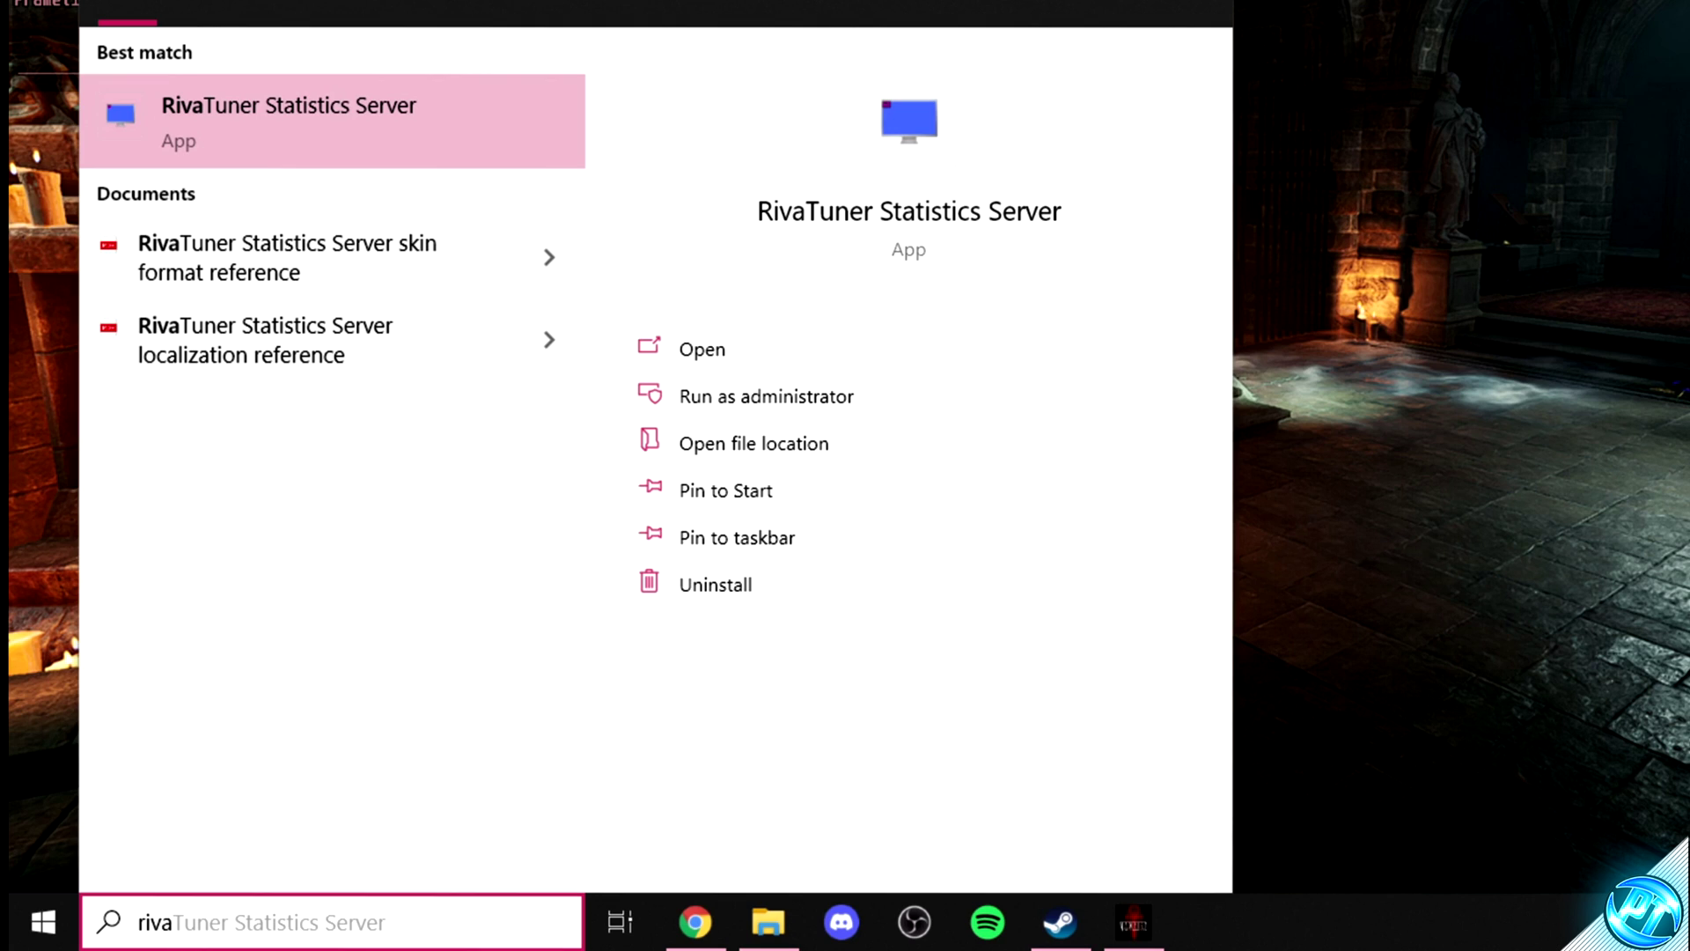
left_click(229, 103)
left_click(763, 608)
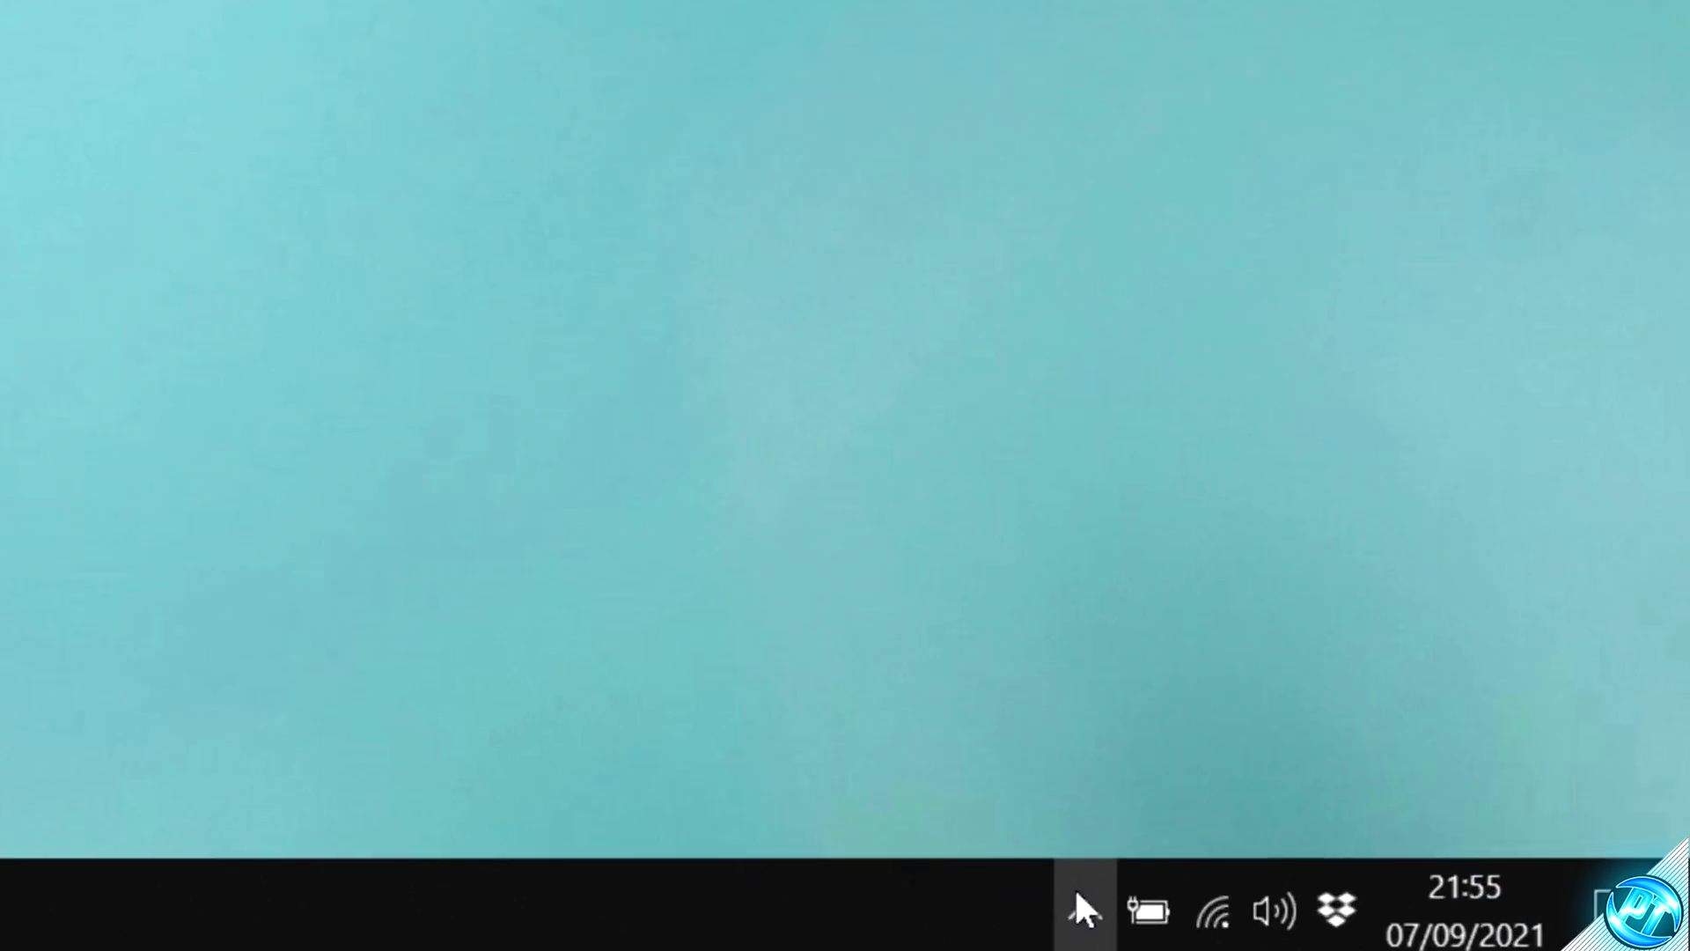
Step: Bring up the RivaTuner Statistics Server window and set the Global profile's framerate limit to 120
left_click(1429, 928)
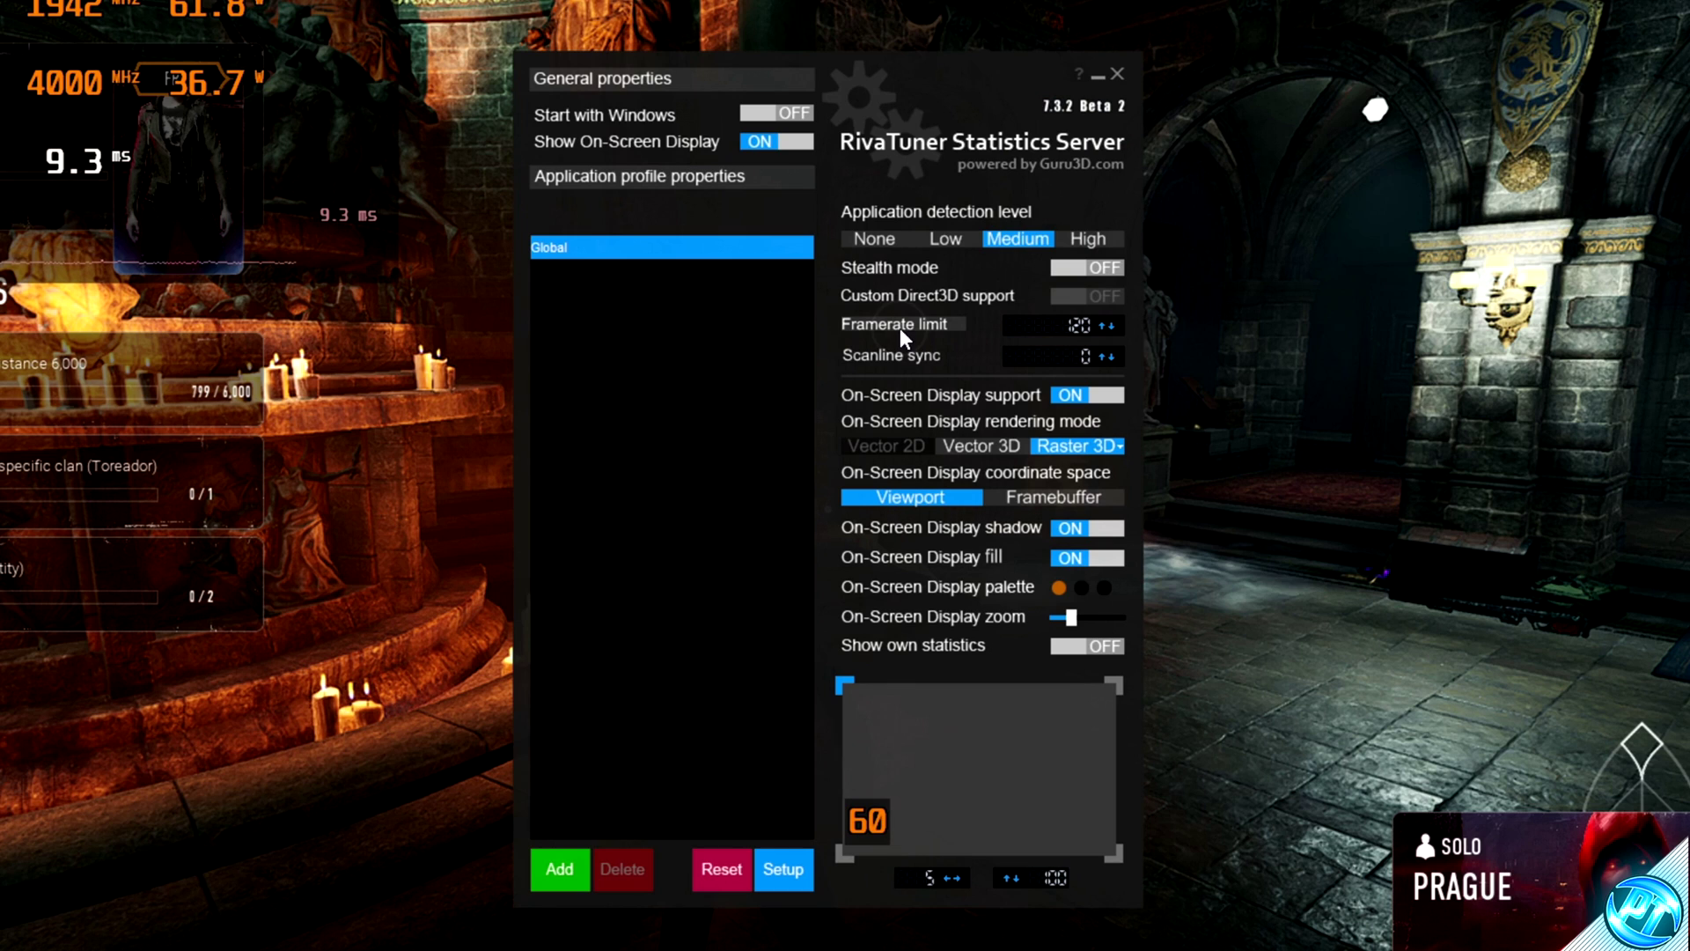
key("BackSpace")
key("BackSpace")
key("BackSpace")
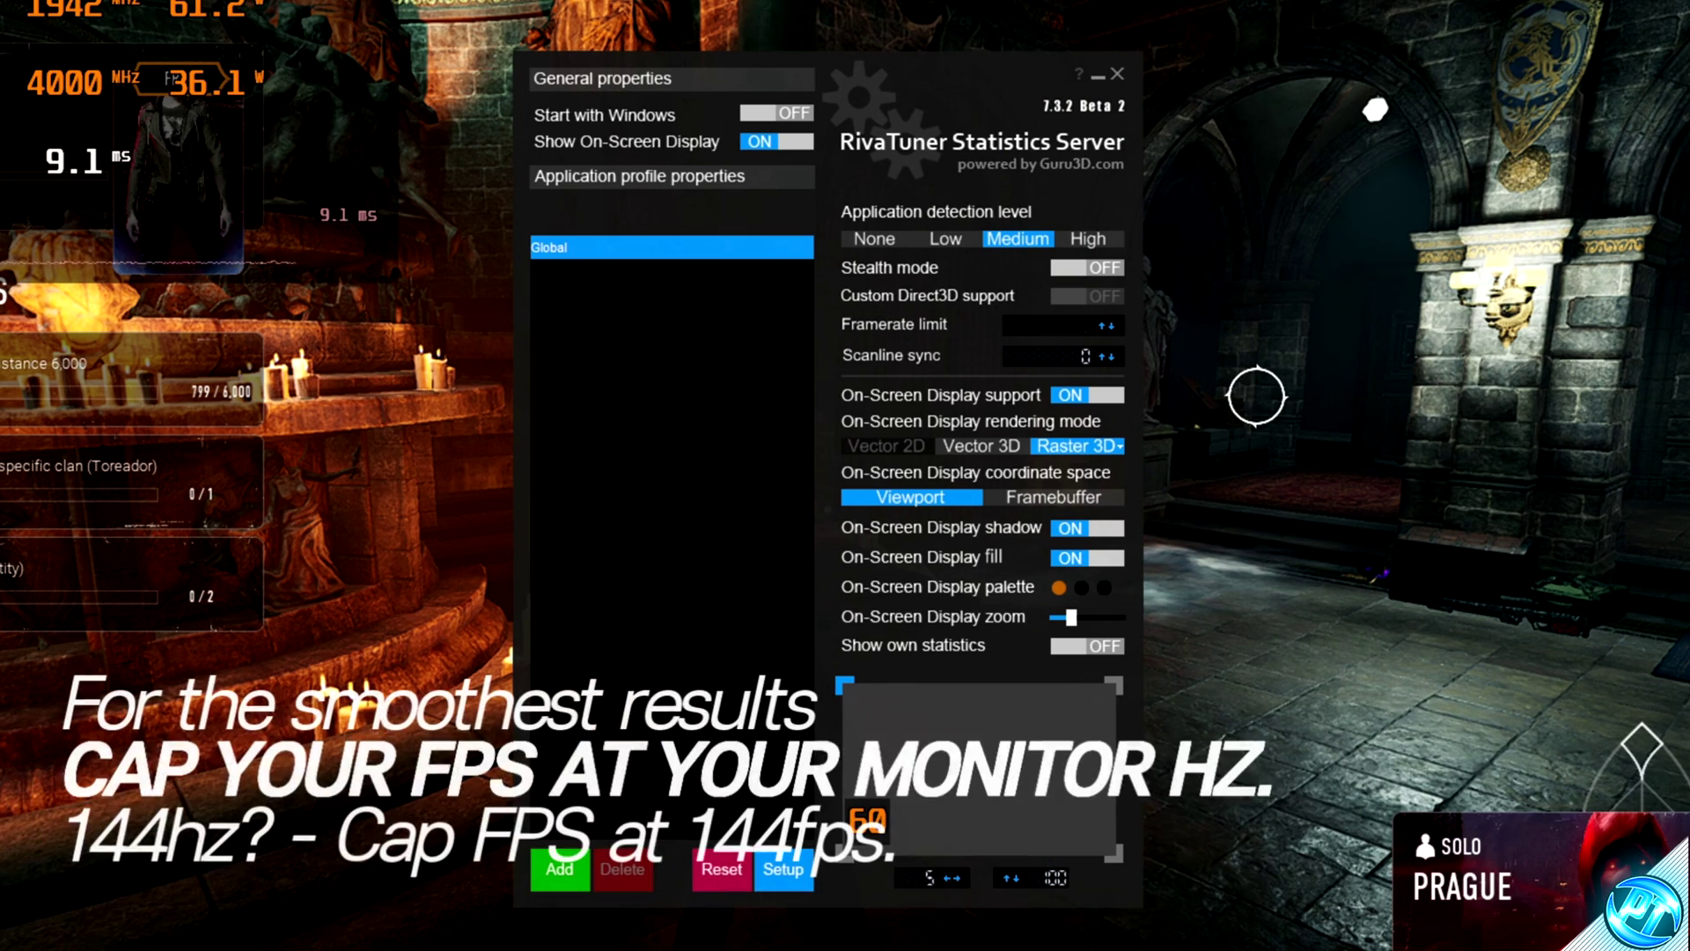
type("120")
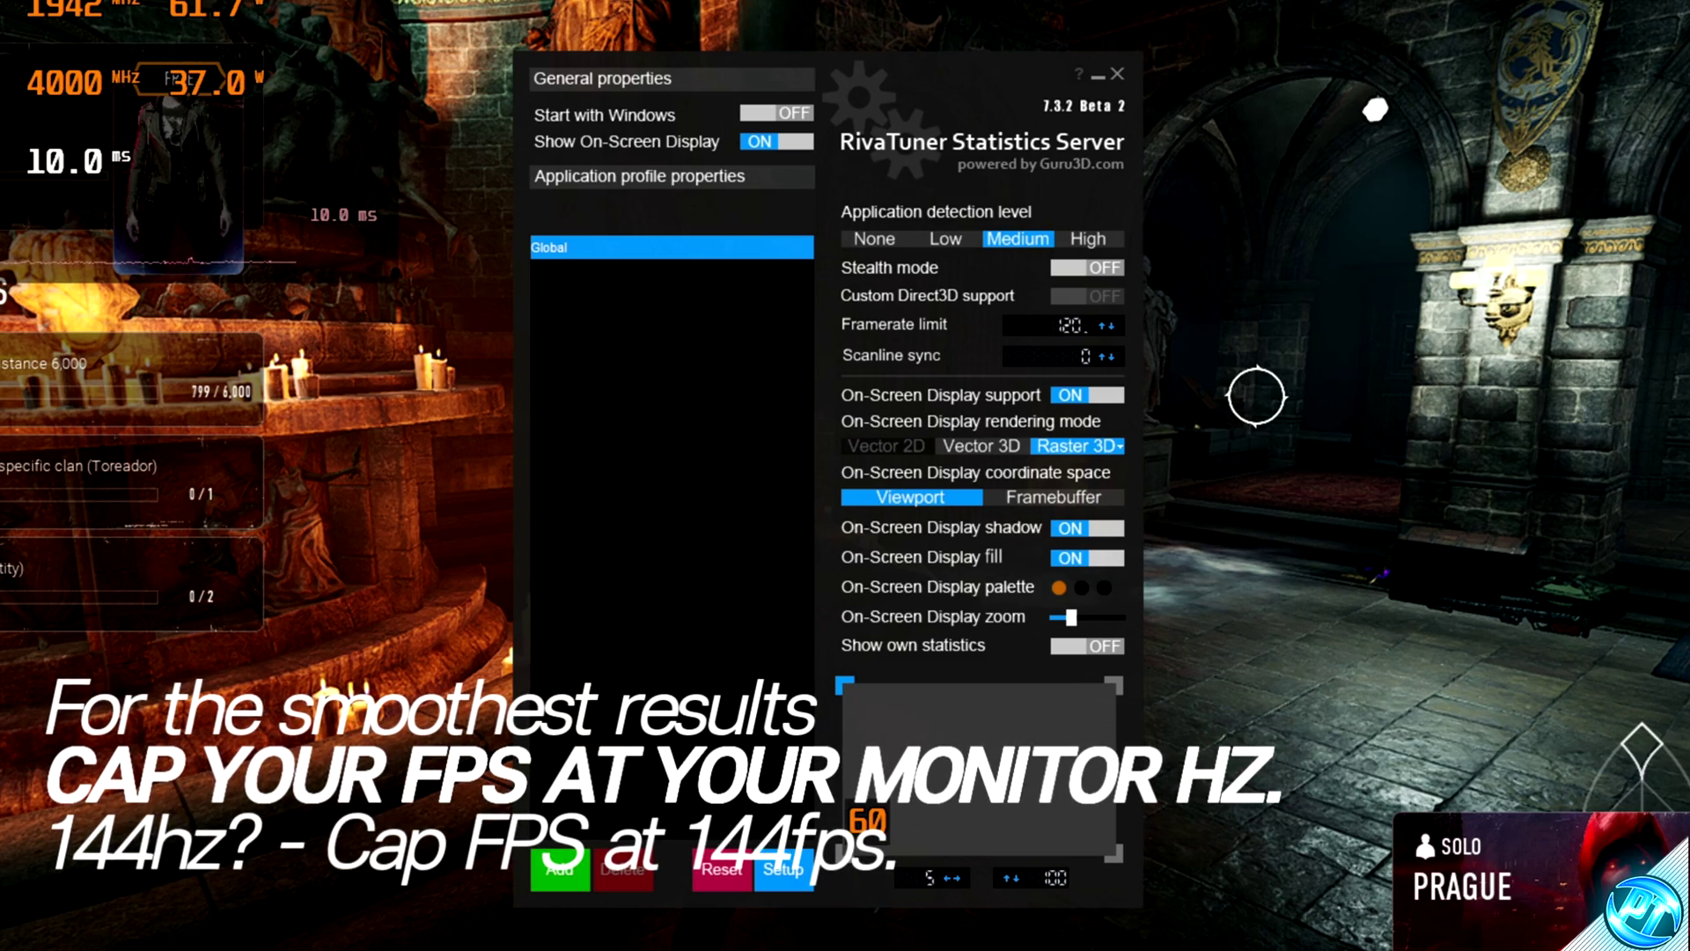
key("BackSpace")
key("BackSpace")
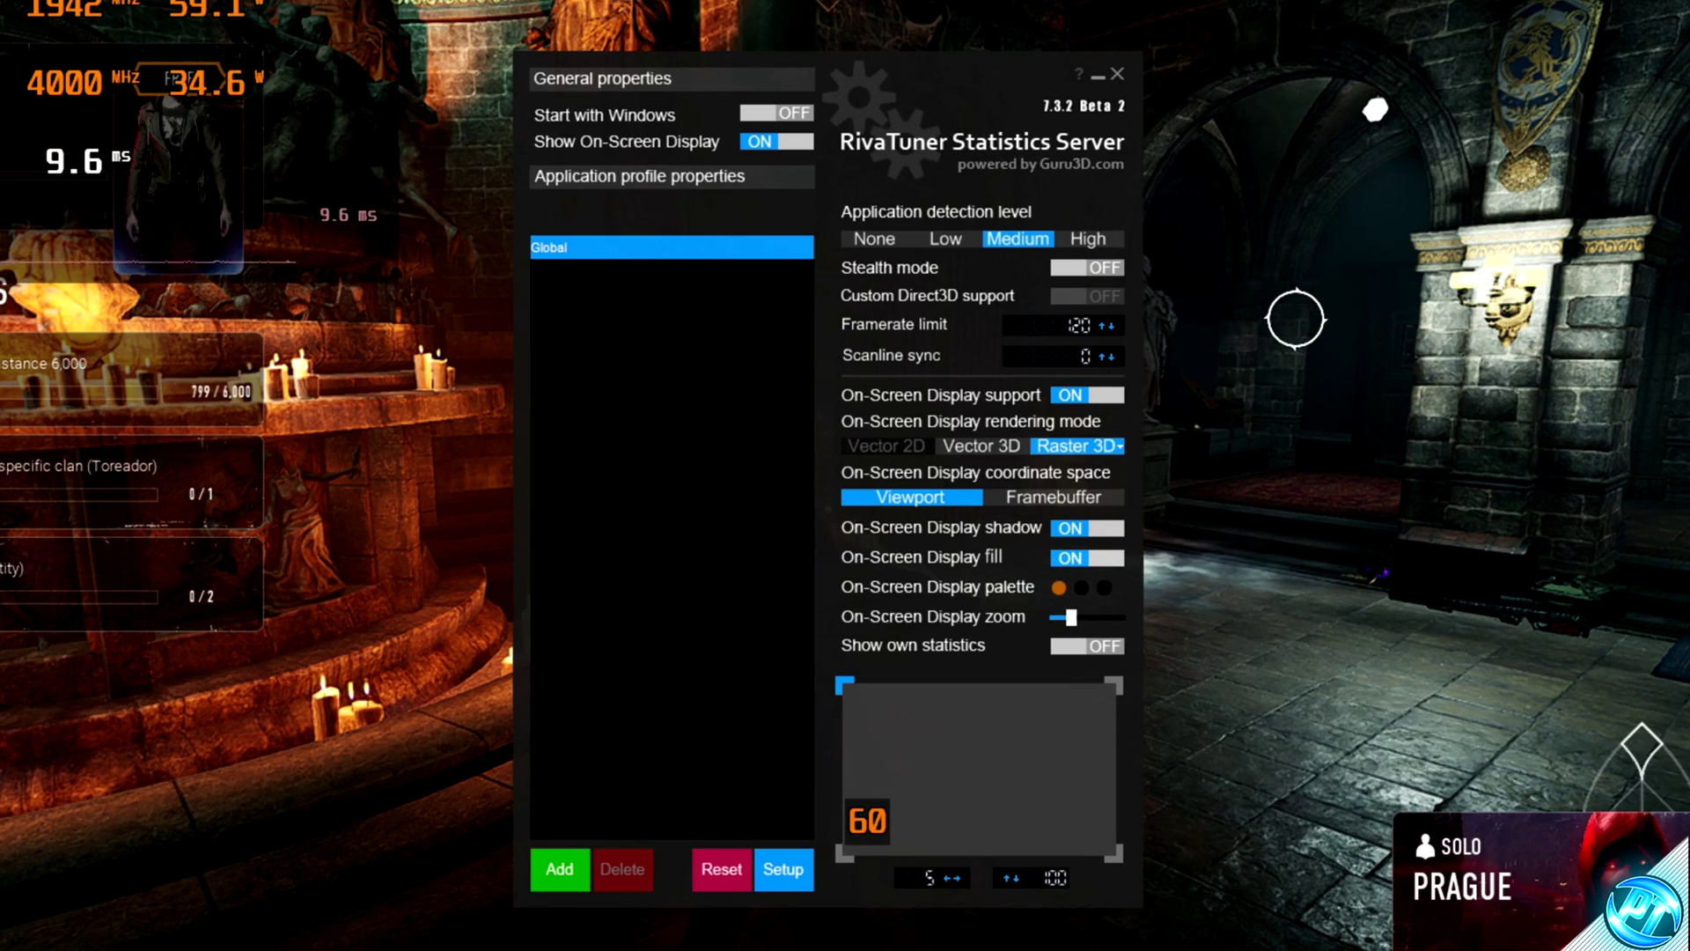
type("120")
Step: Switch to Bloodhunt and run forward through the Elysium hall to check the frame rate and frametime in the overlay
key("alt+Tab")
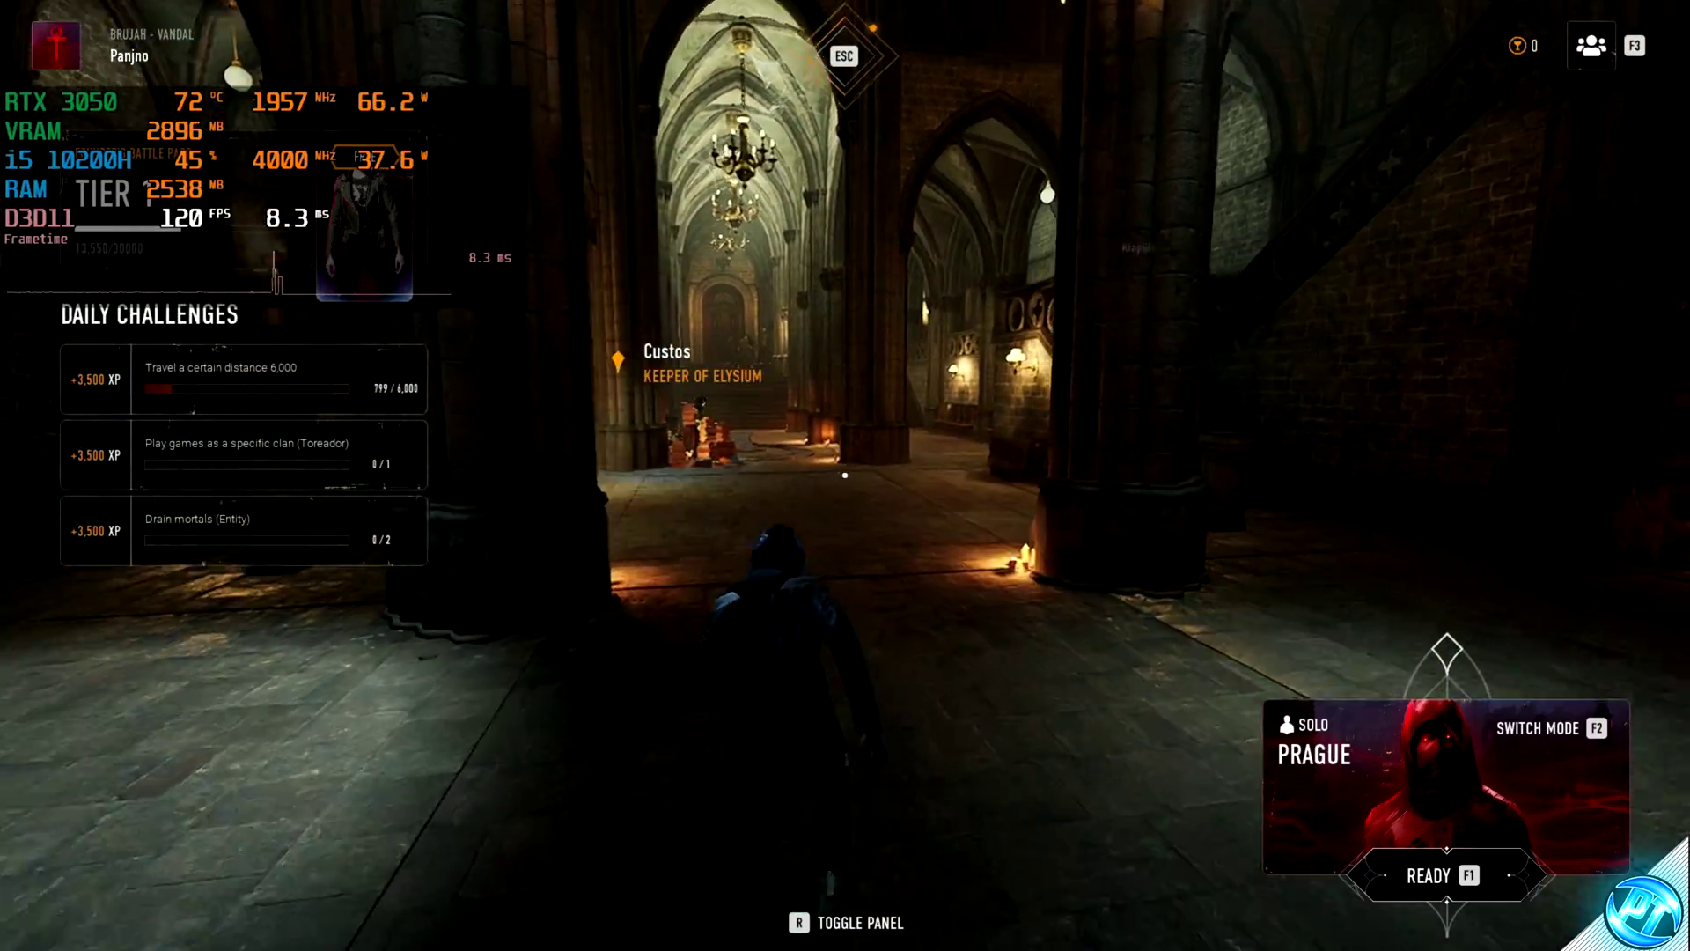
key("w")
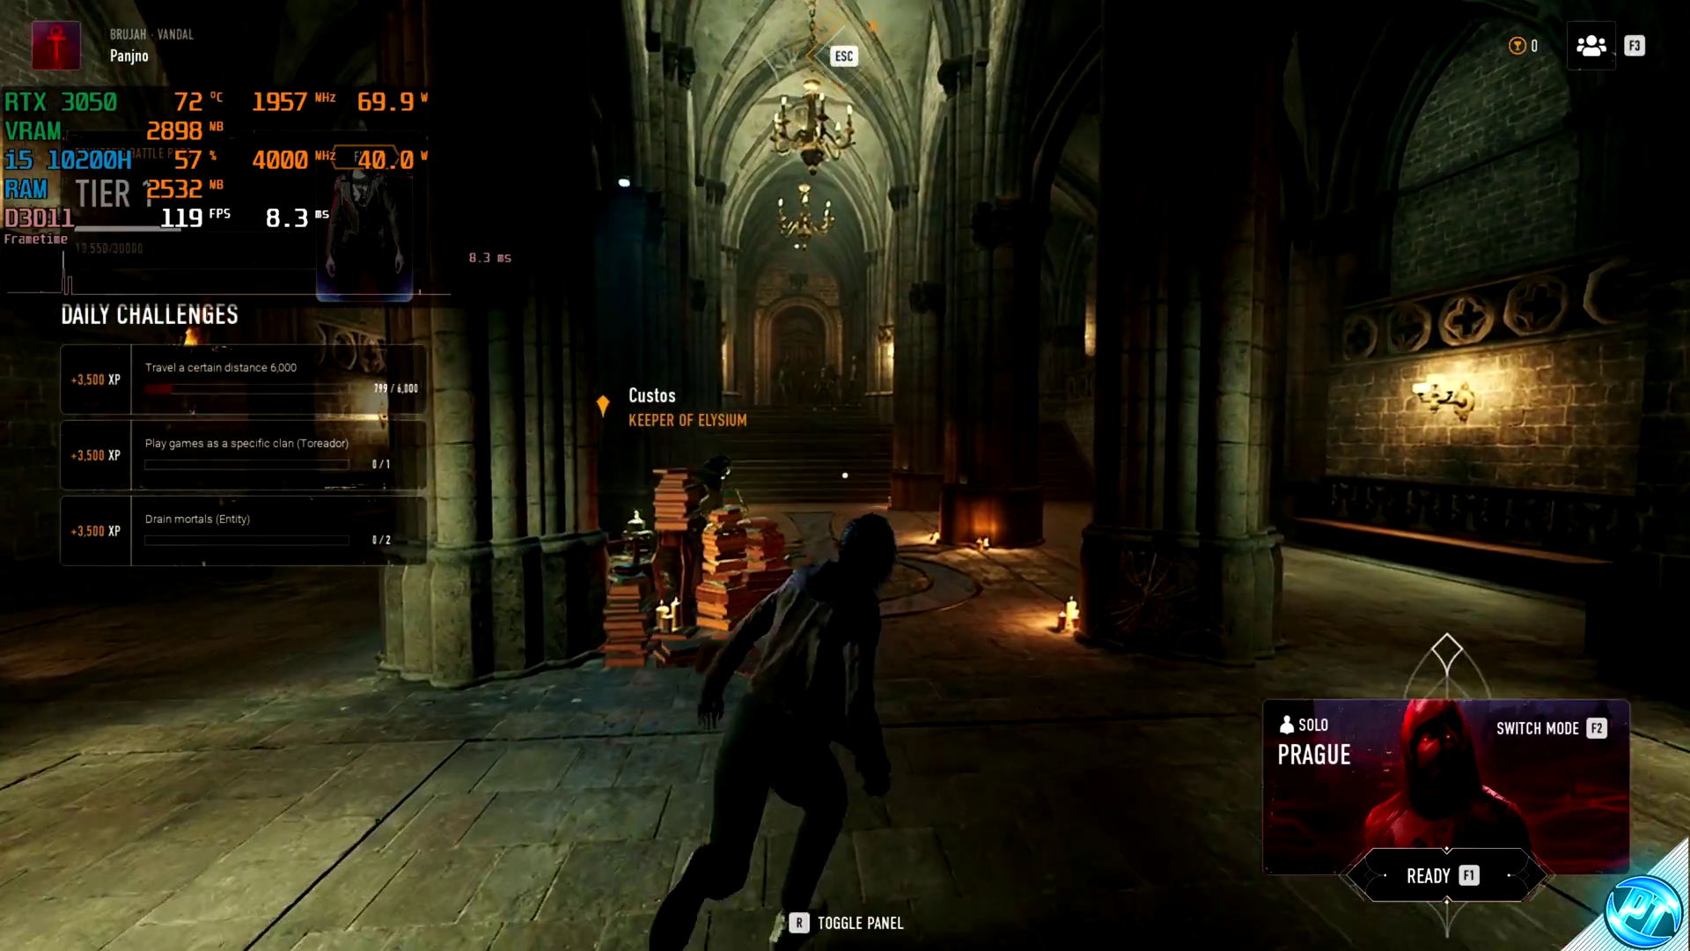
key("w")
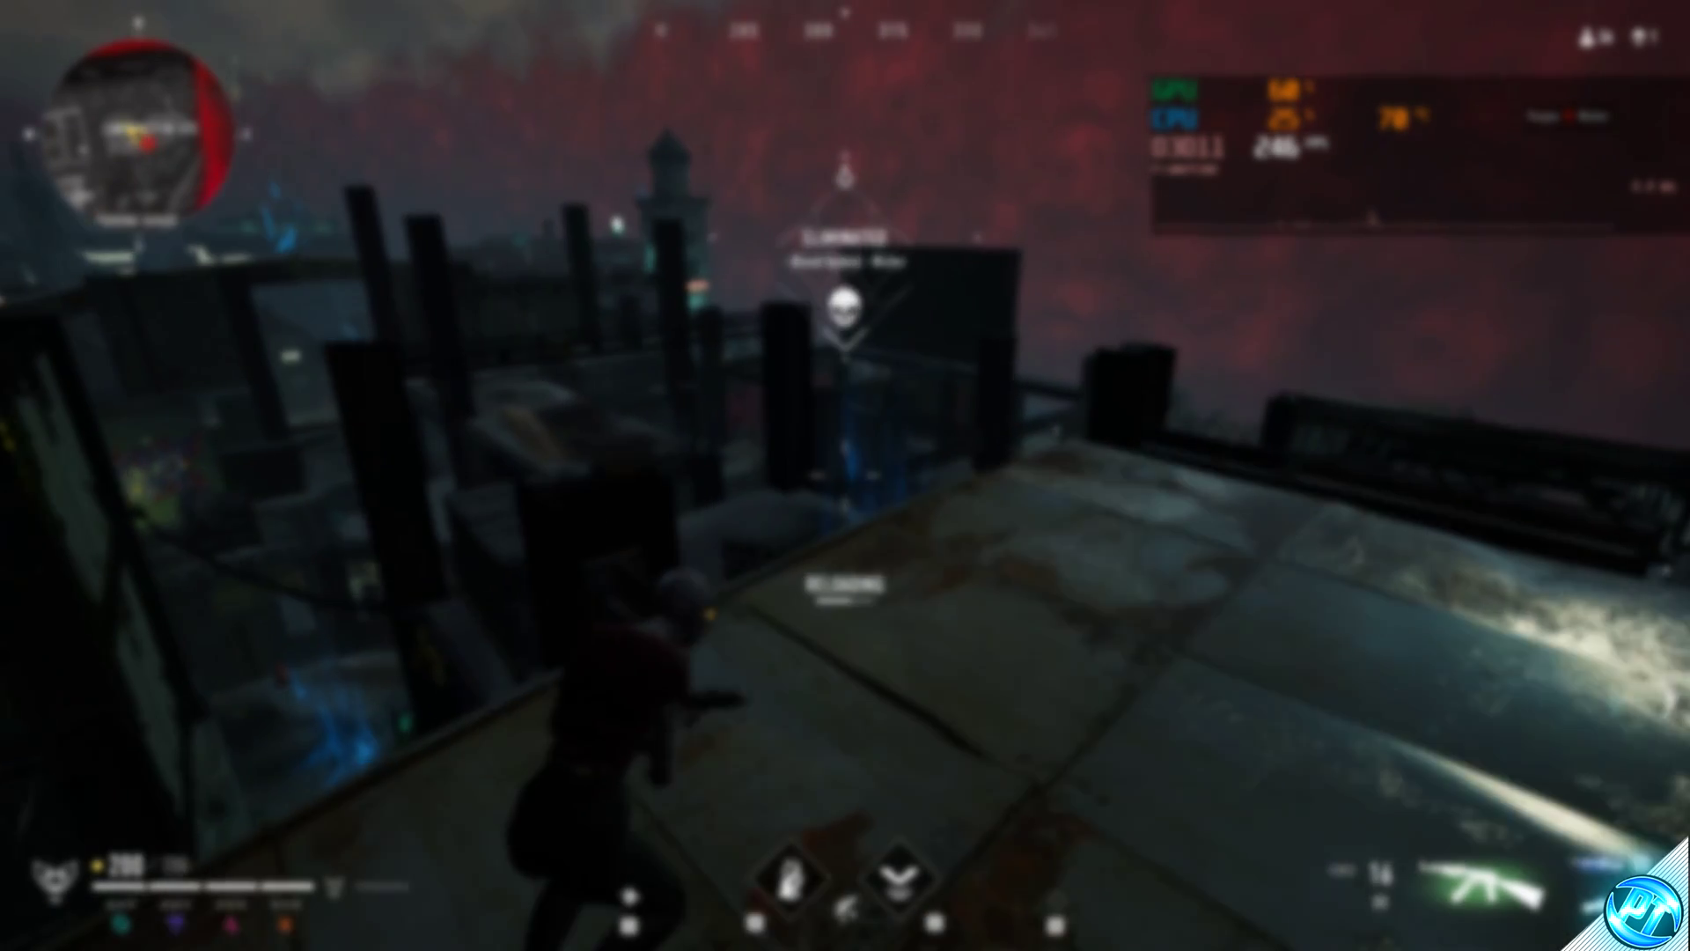
key("w")
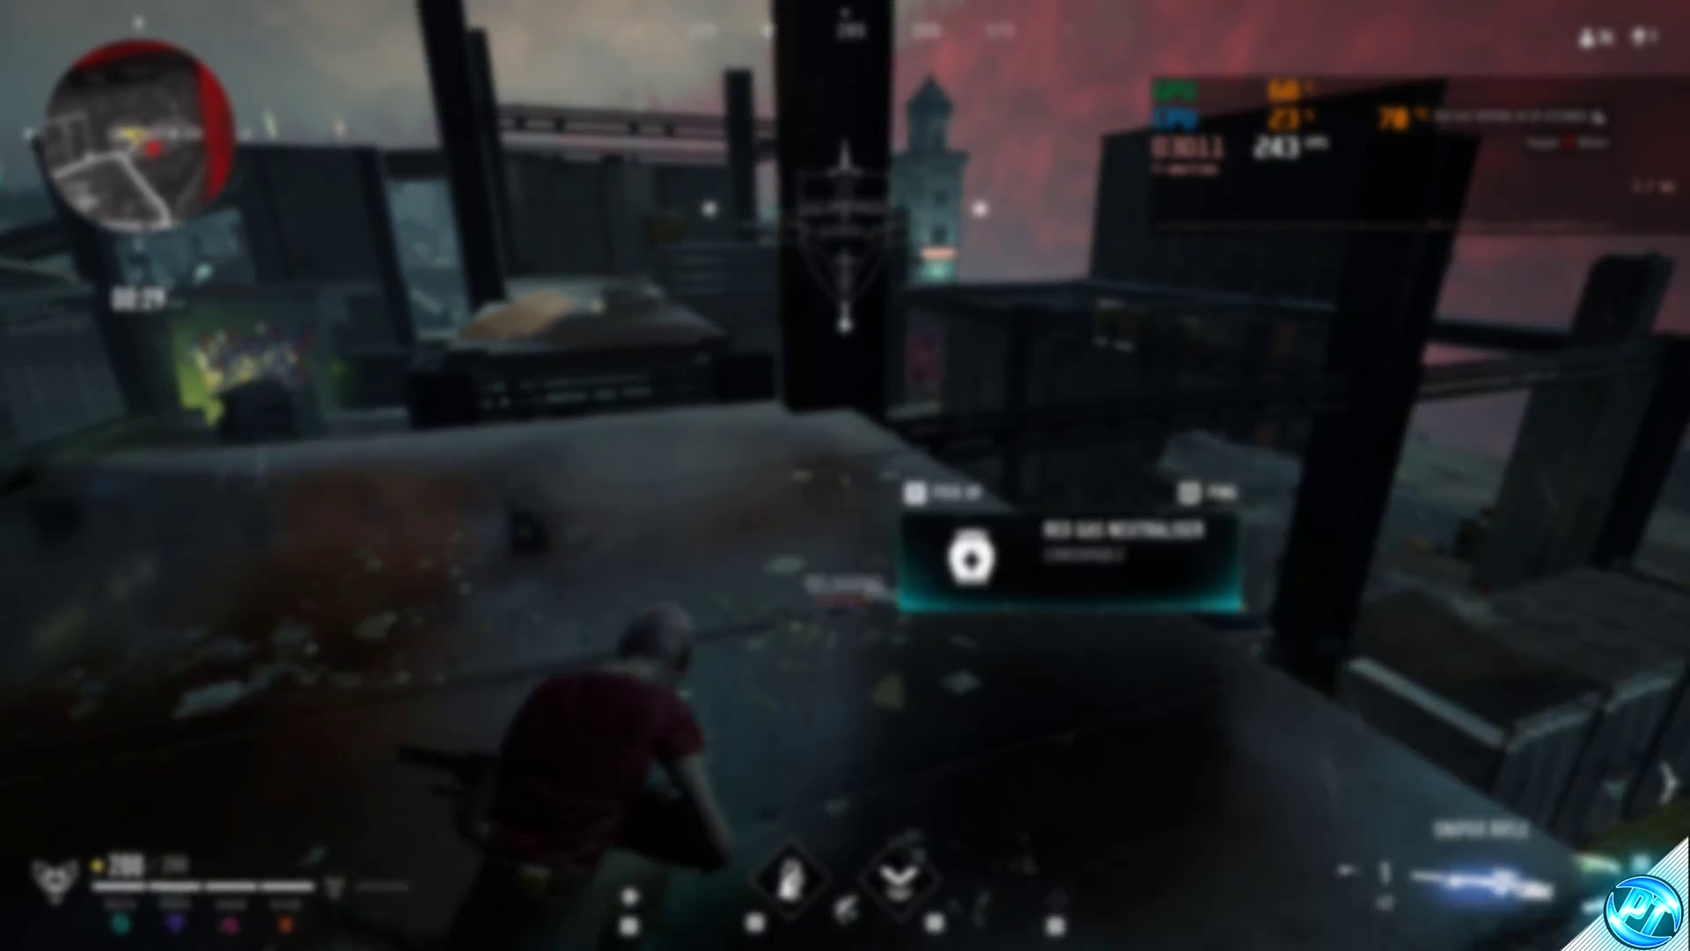
key("w")
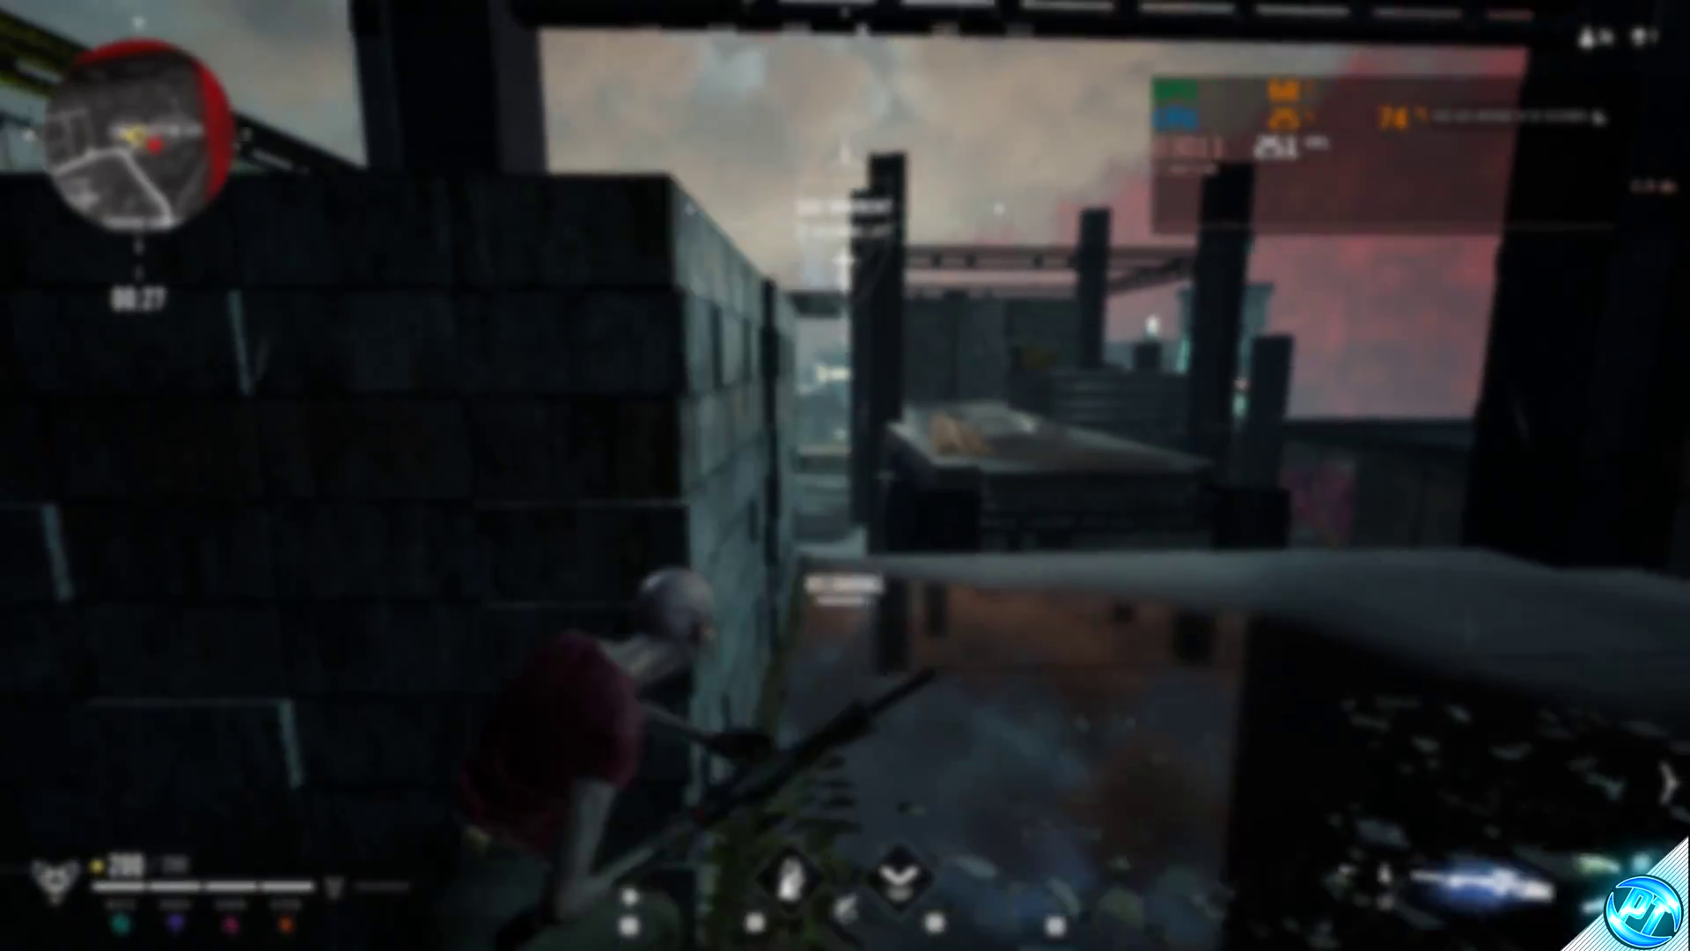
key("w")
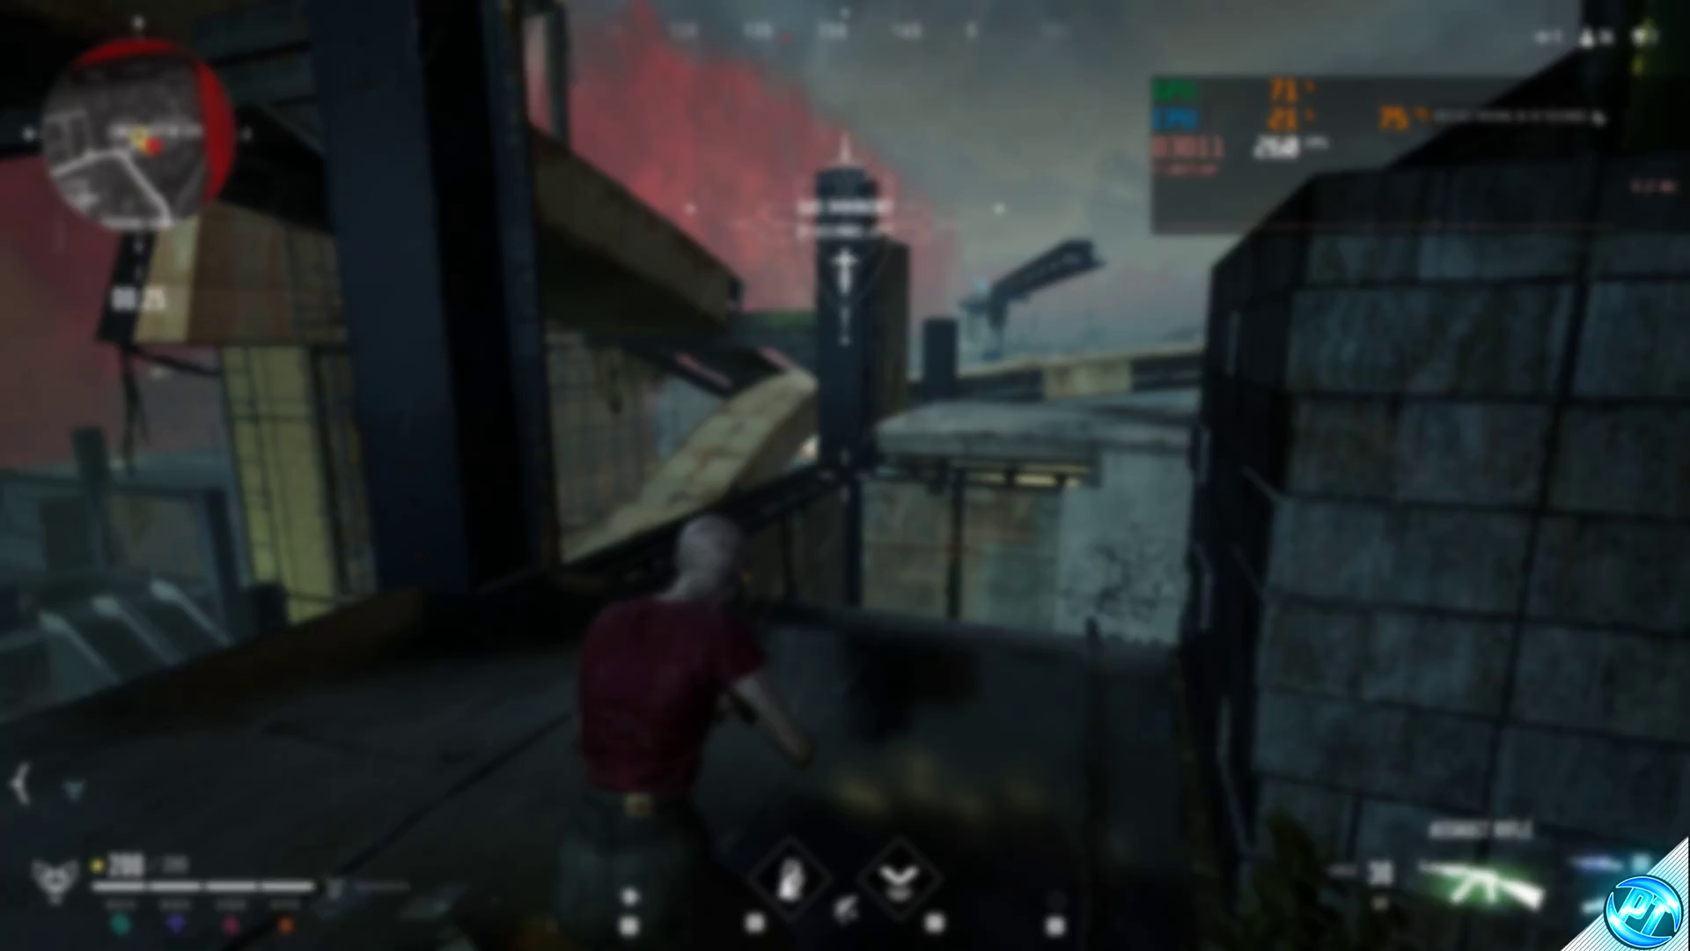
key("w")
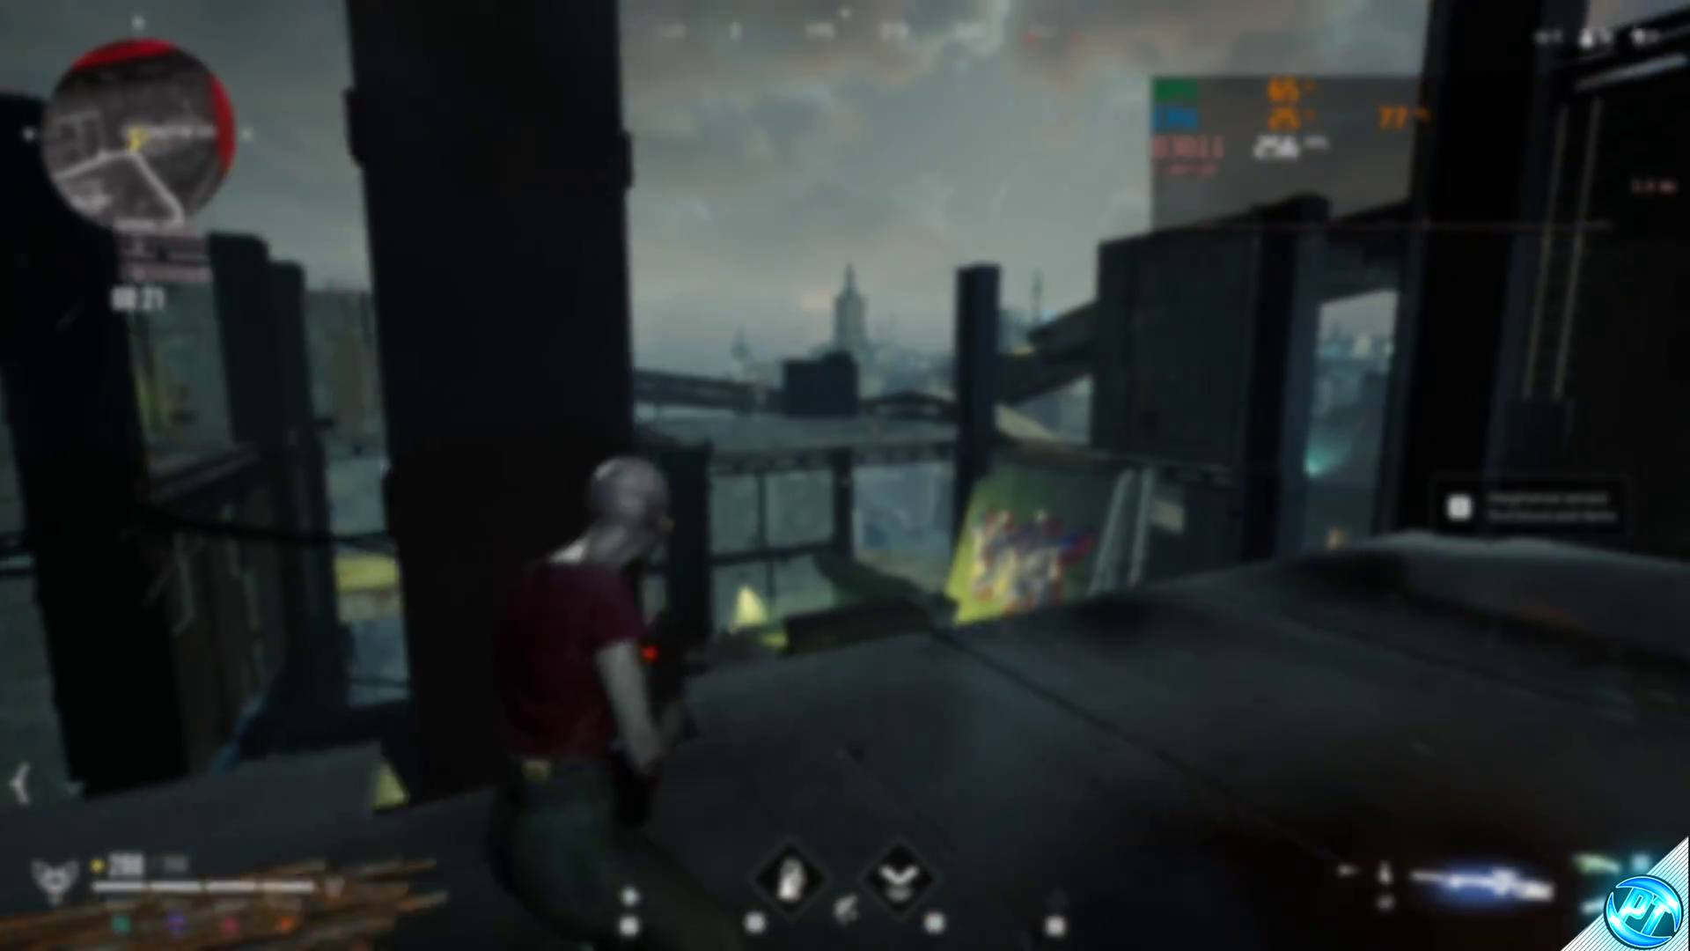
right_click(845, 475)
key("d")
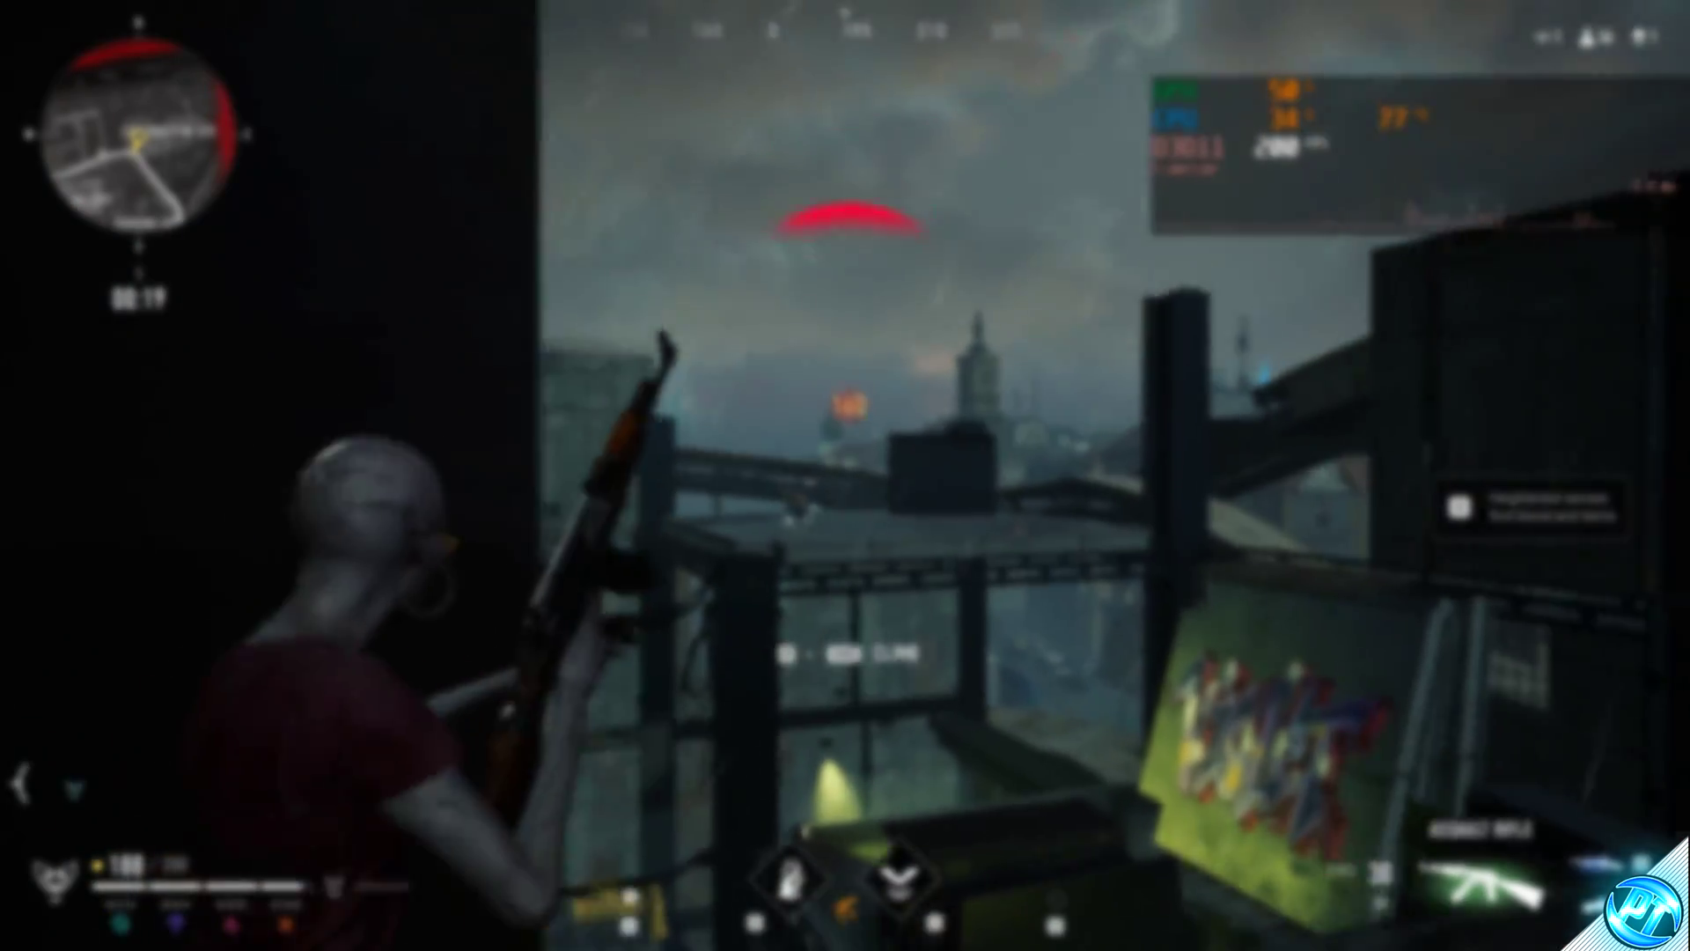
key("a")
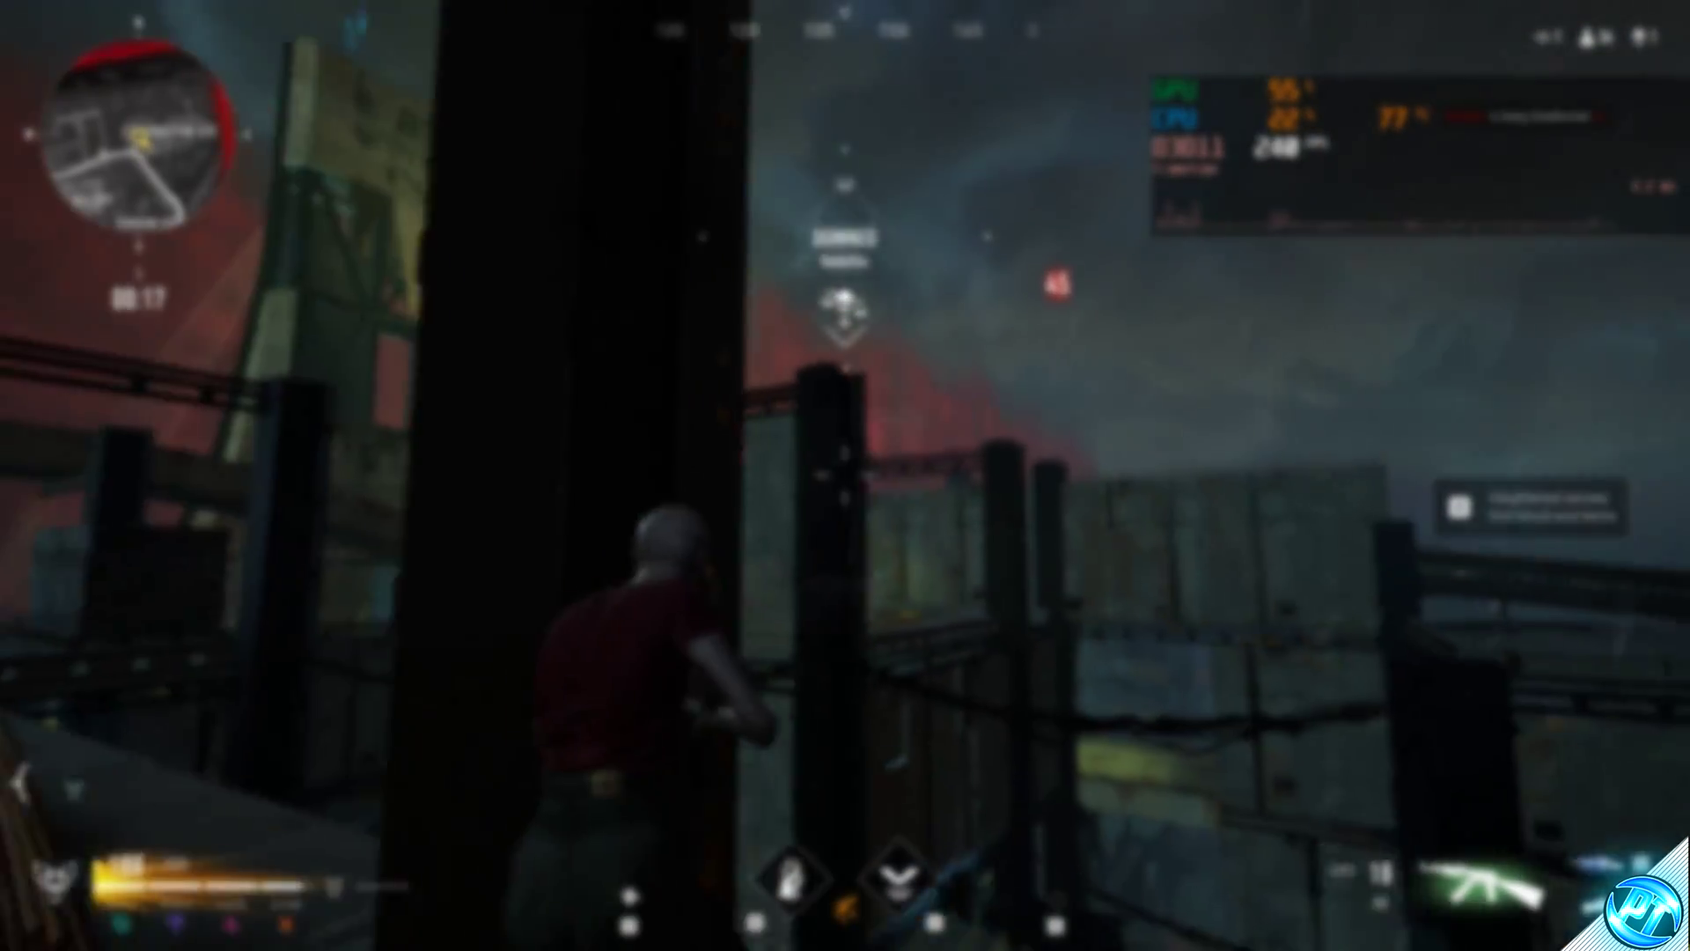